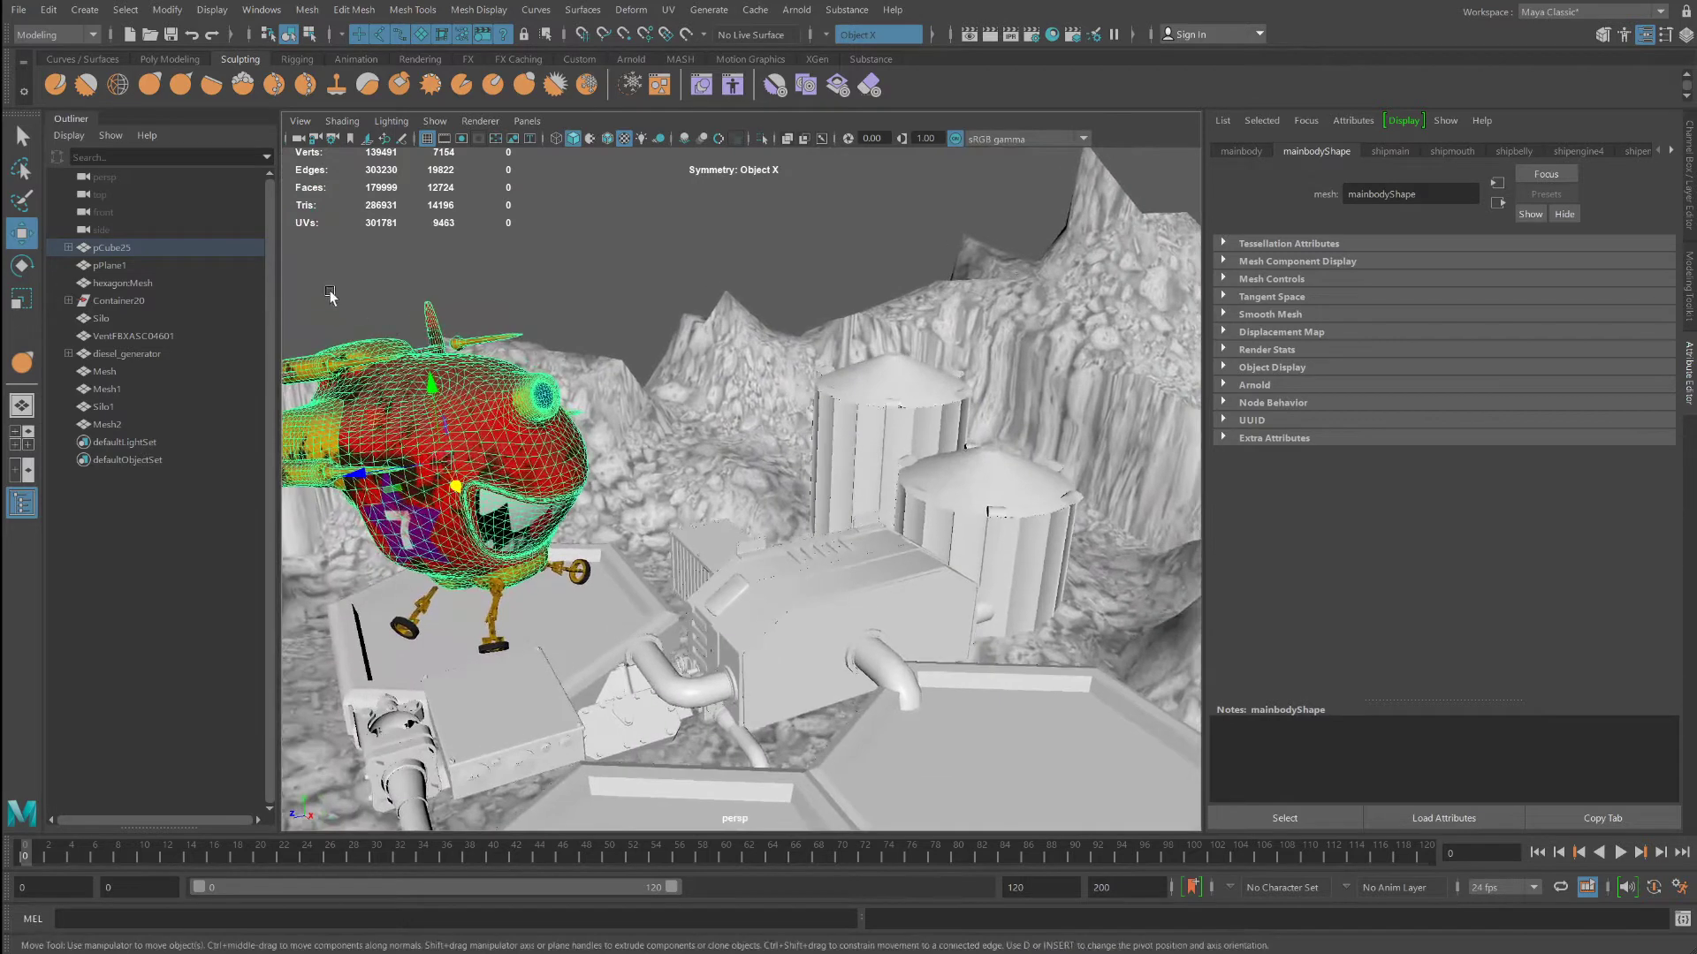
Step: Activate the Grab tool and pull the surface of the red ship's main body to reshape it
left_click(151, 86)
left_click_drag(495, 386, 495, 370)
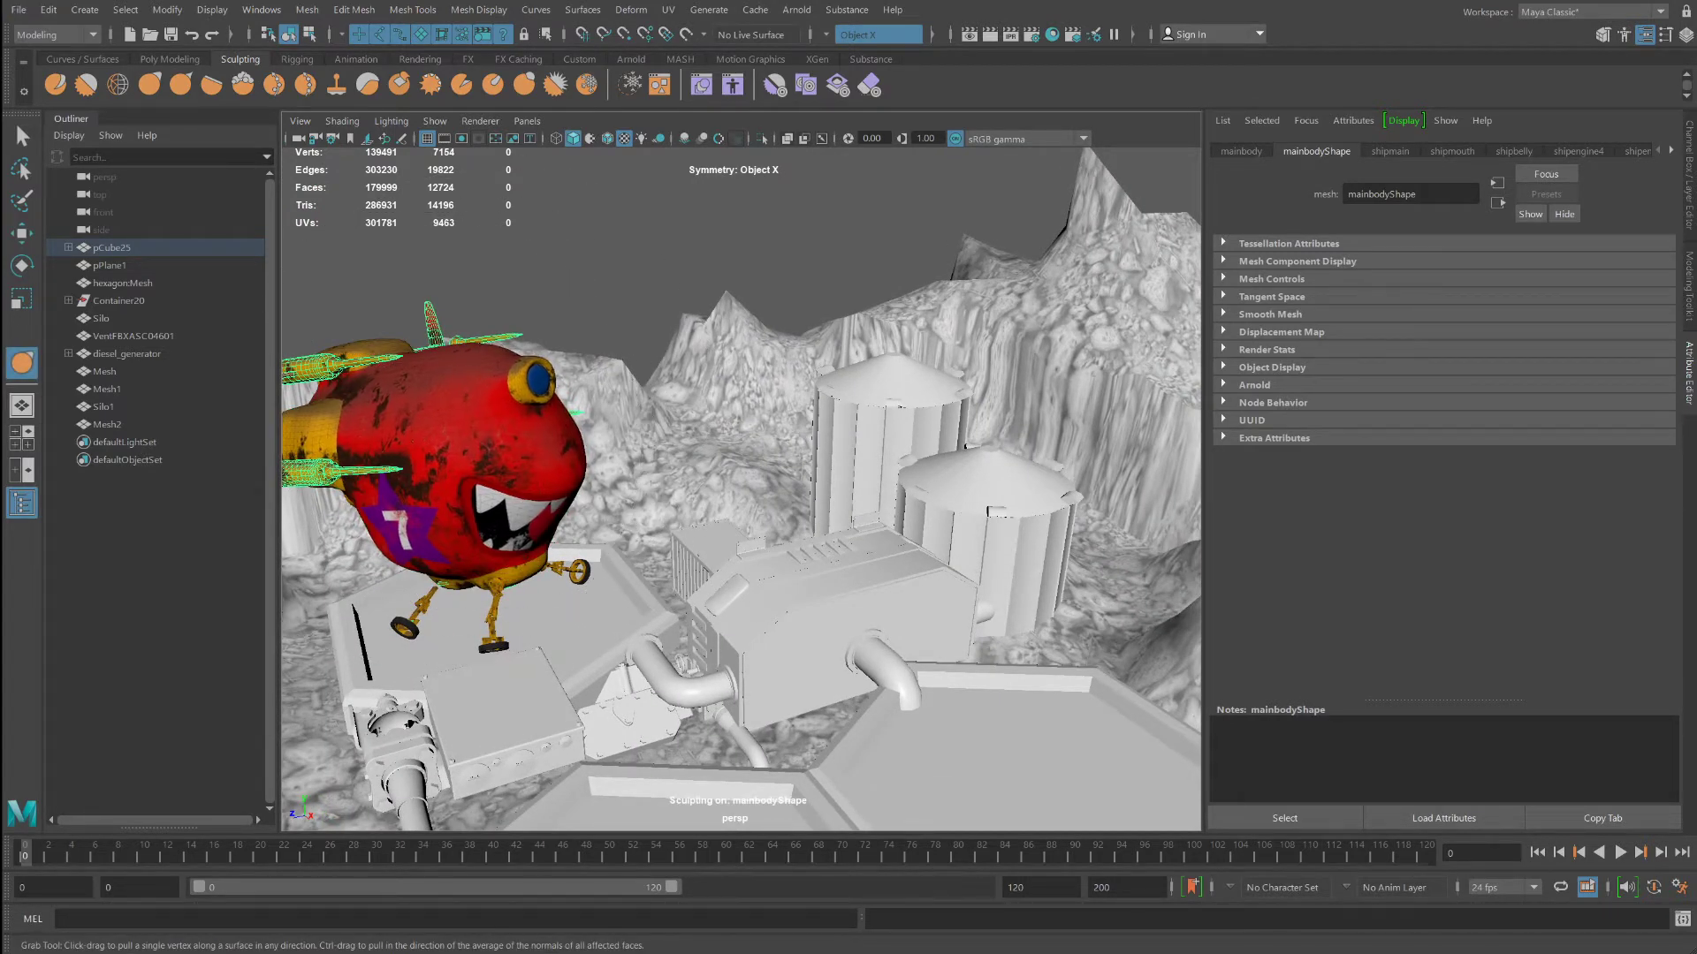
mouse_move(469, 440)
left_mouse_down("alt")
mouse_move(849, 358)
mouse_move(928, 378)
mouse_move(796, 424)
left_mouse_up("alt")
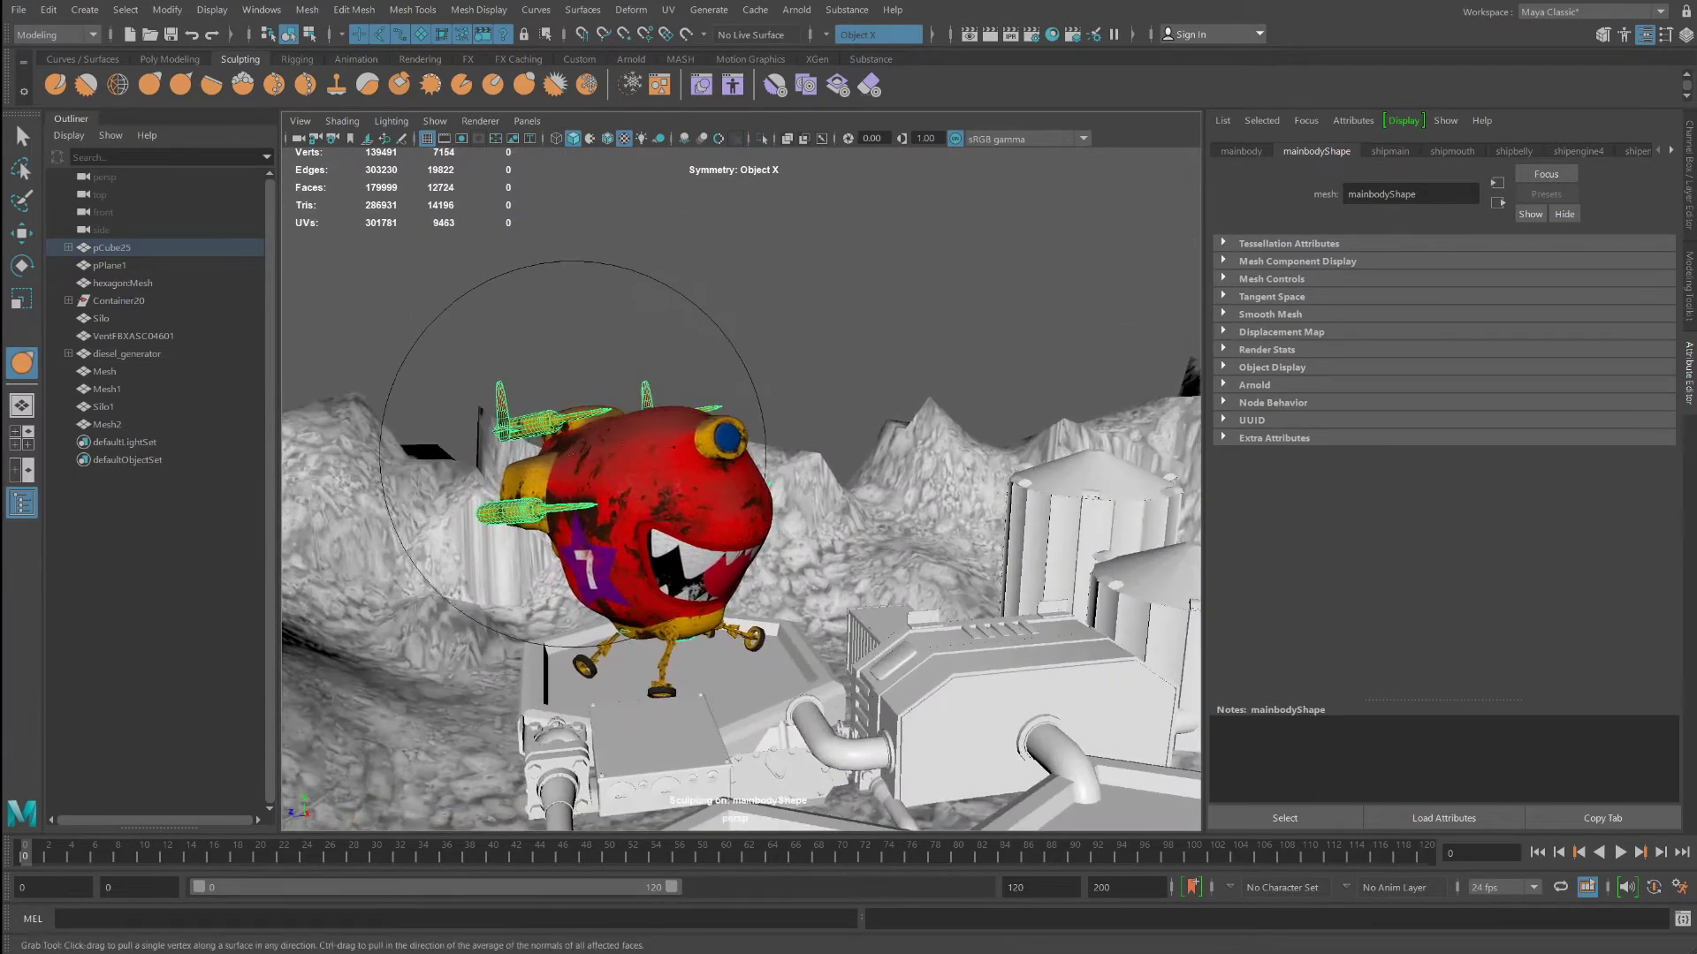
mouse_move(572, 453)
left_mouse_down()
mouse_move(619, 433)
mouse_move(747, 455)
left_mouse_up()
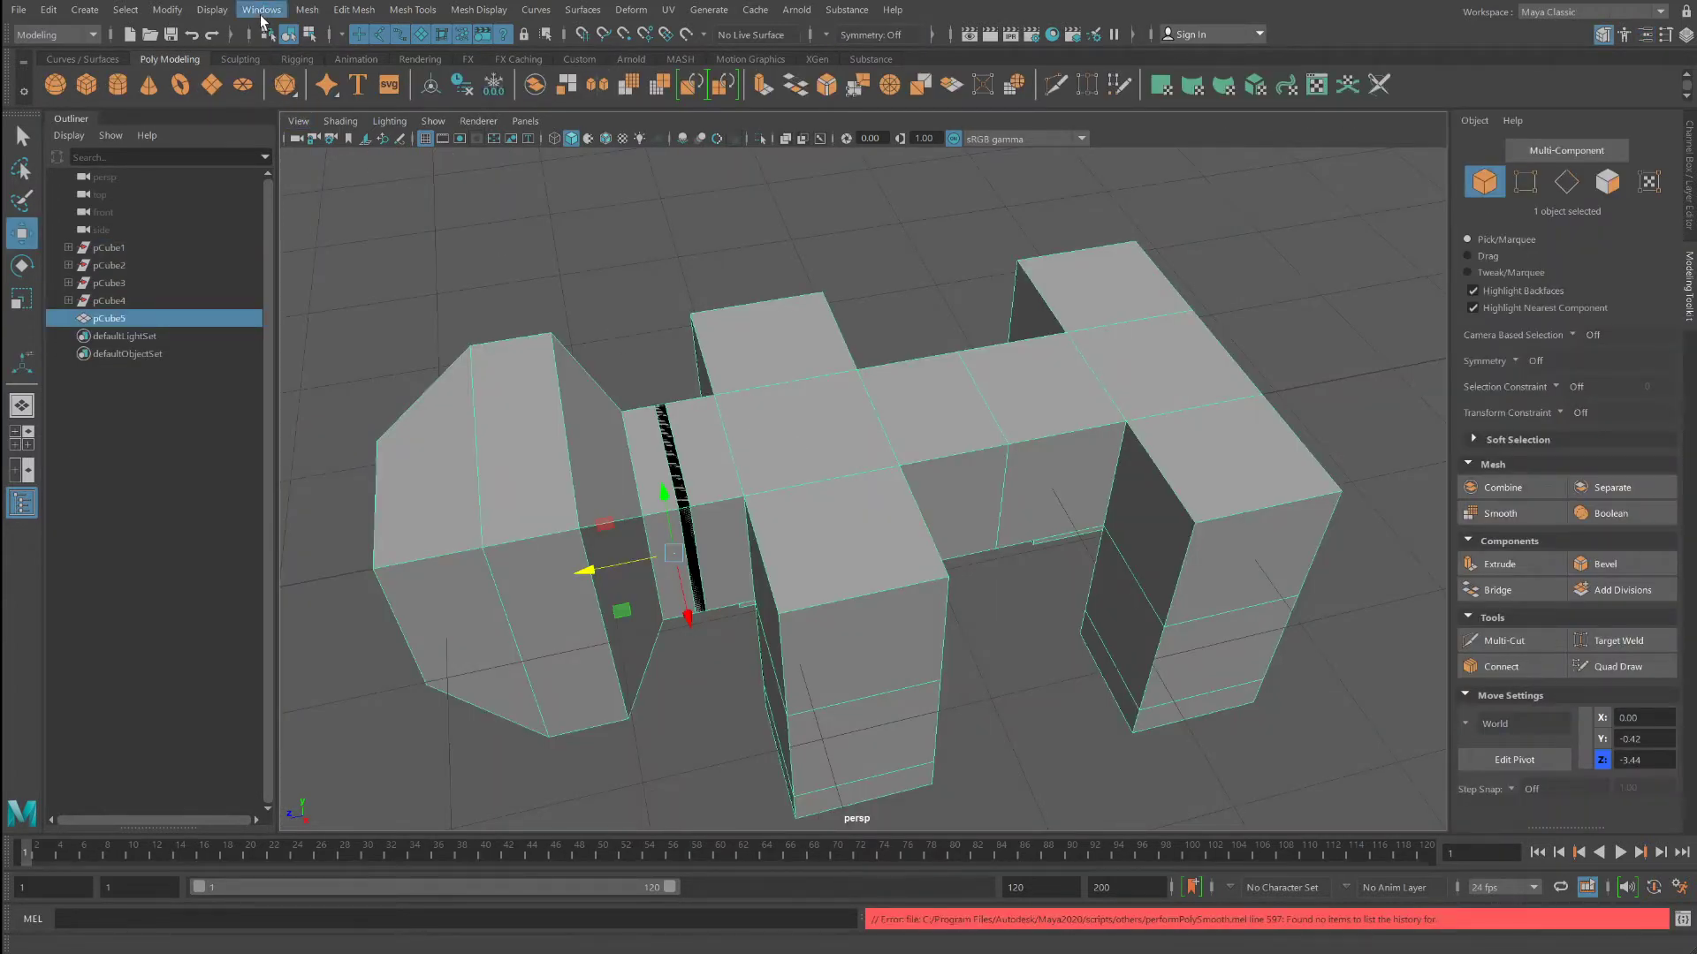
Step: Smooth the blocky four-legged mesh with 3 divisions
left_click(261, 11)
mouse_move(306, 19)
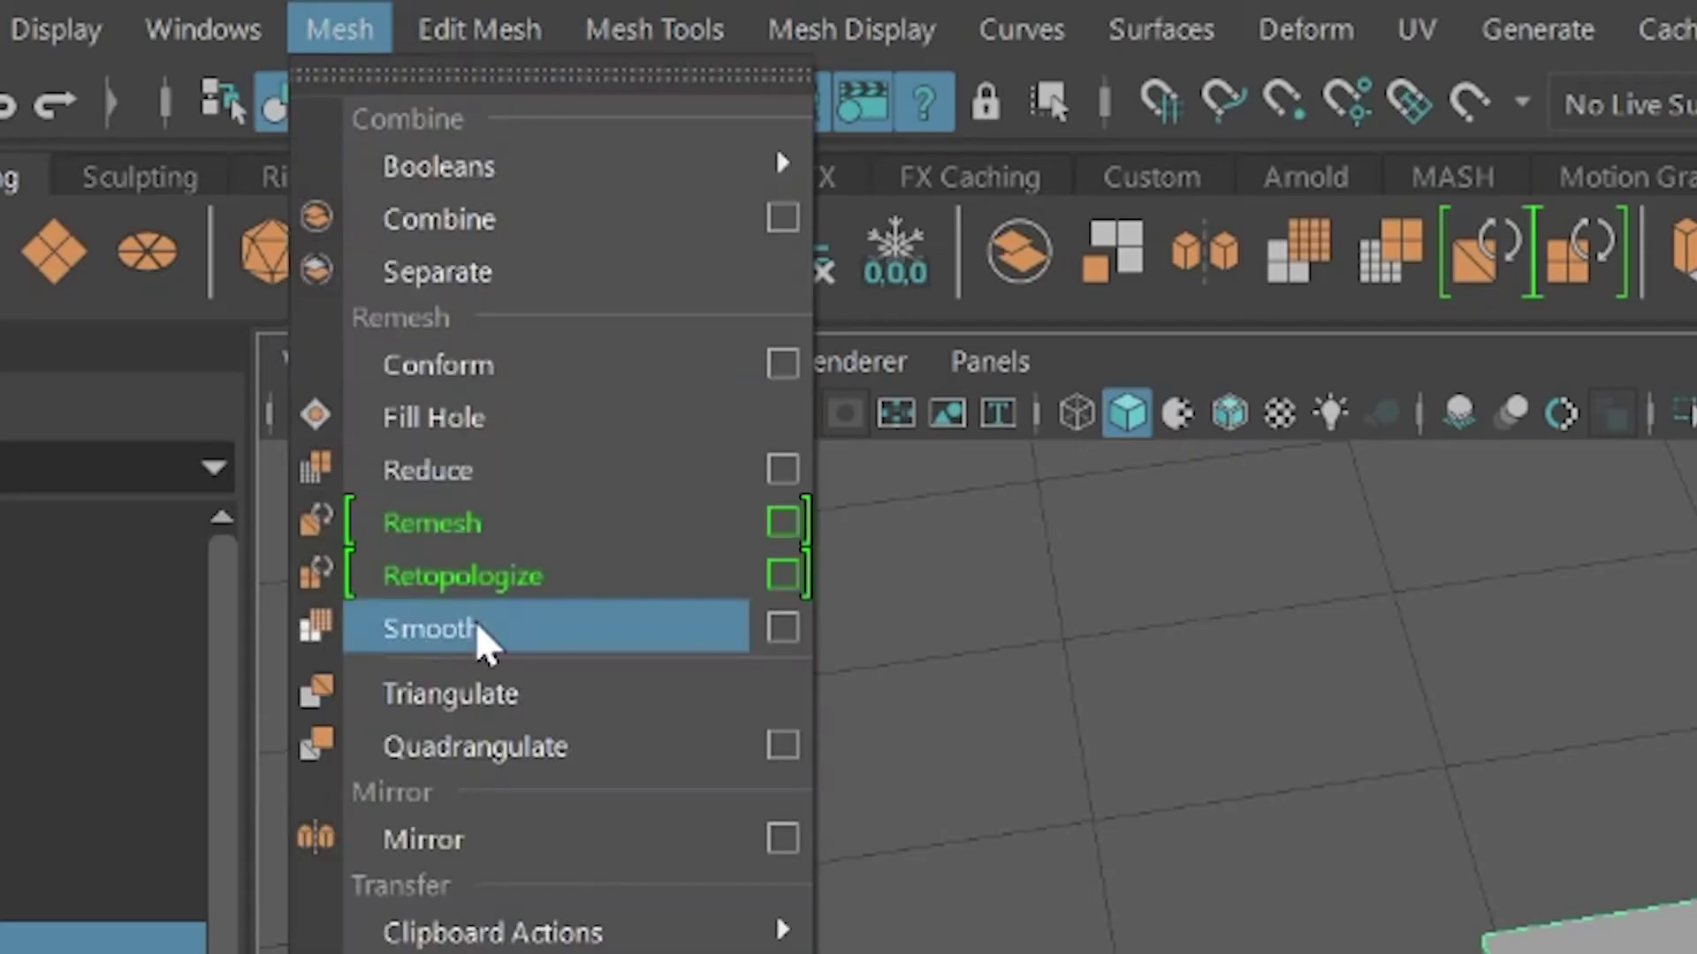
left_click(362, 231)
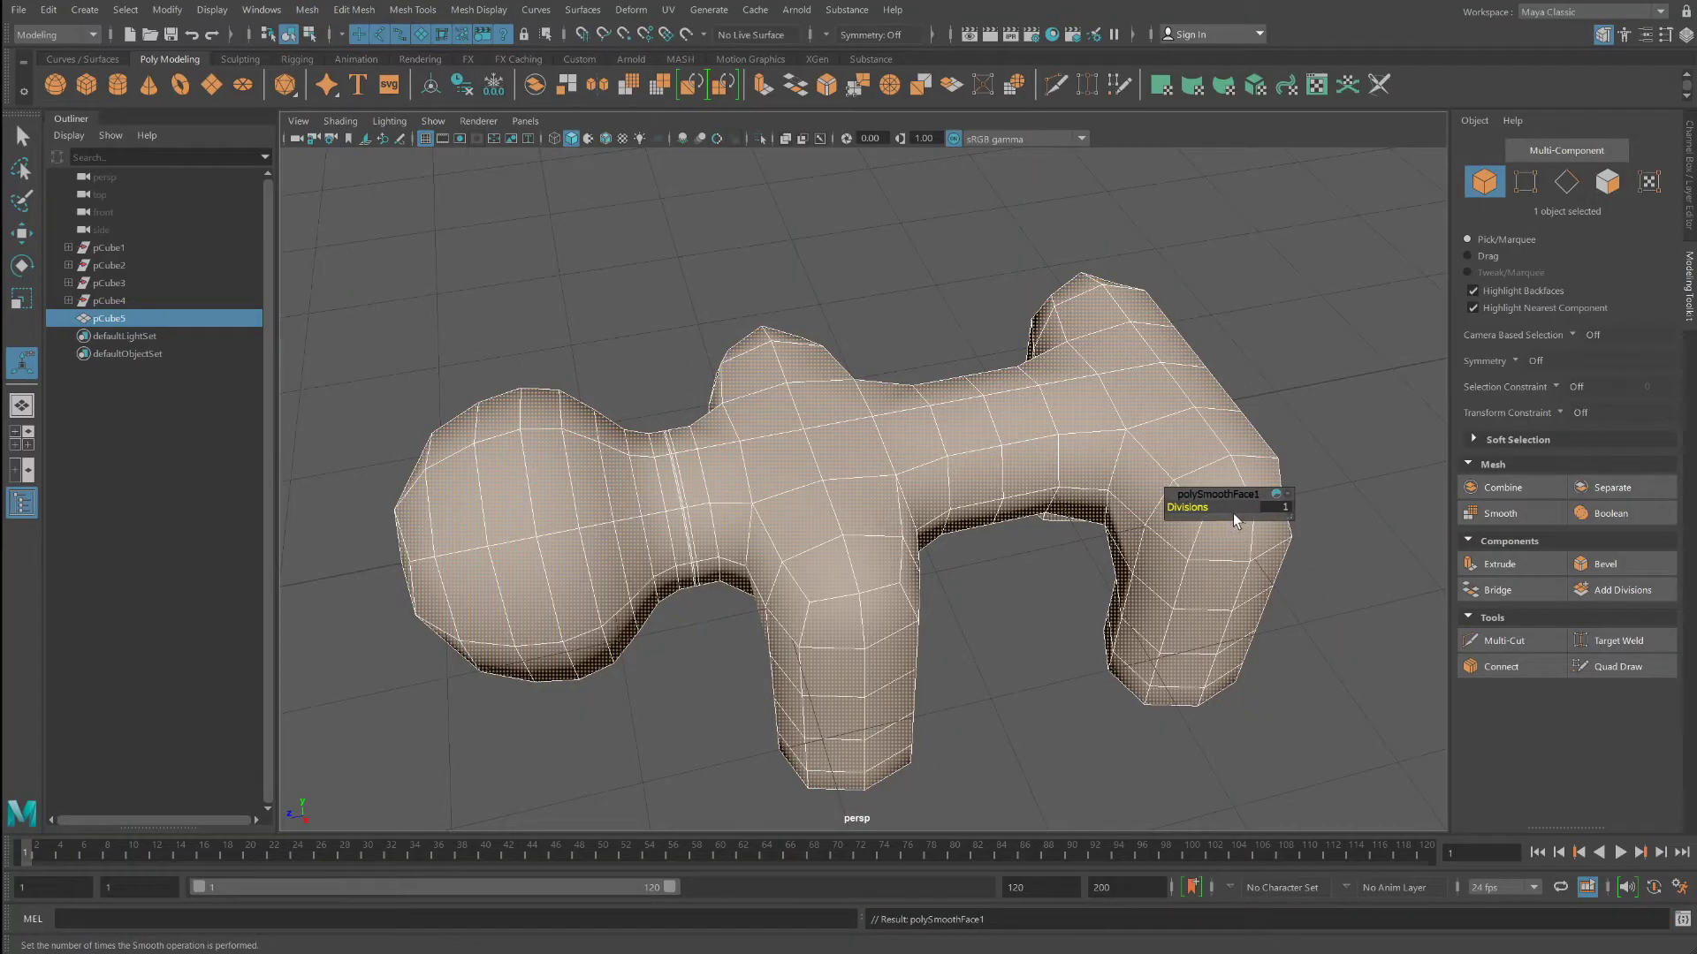
left_click(1272, 509)
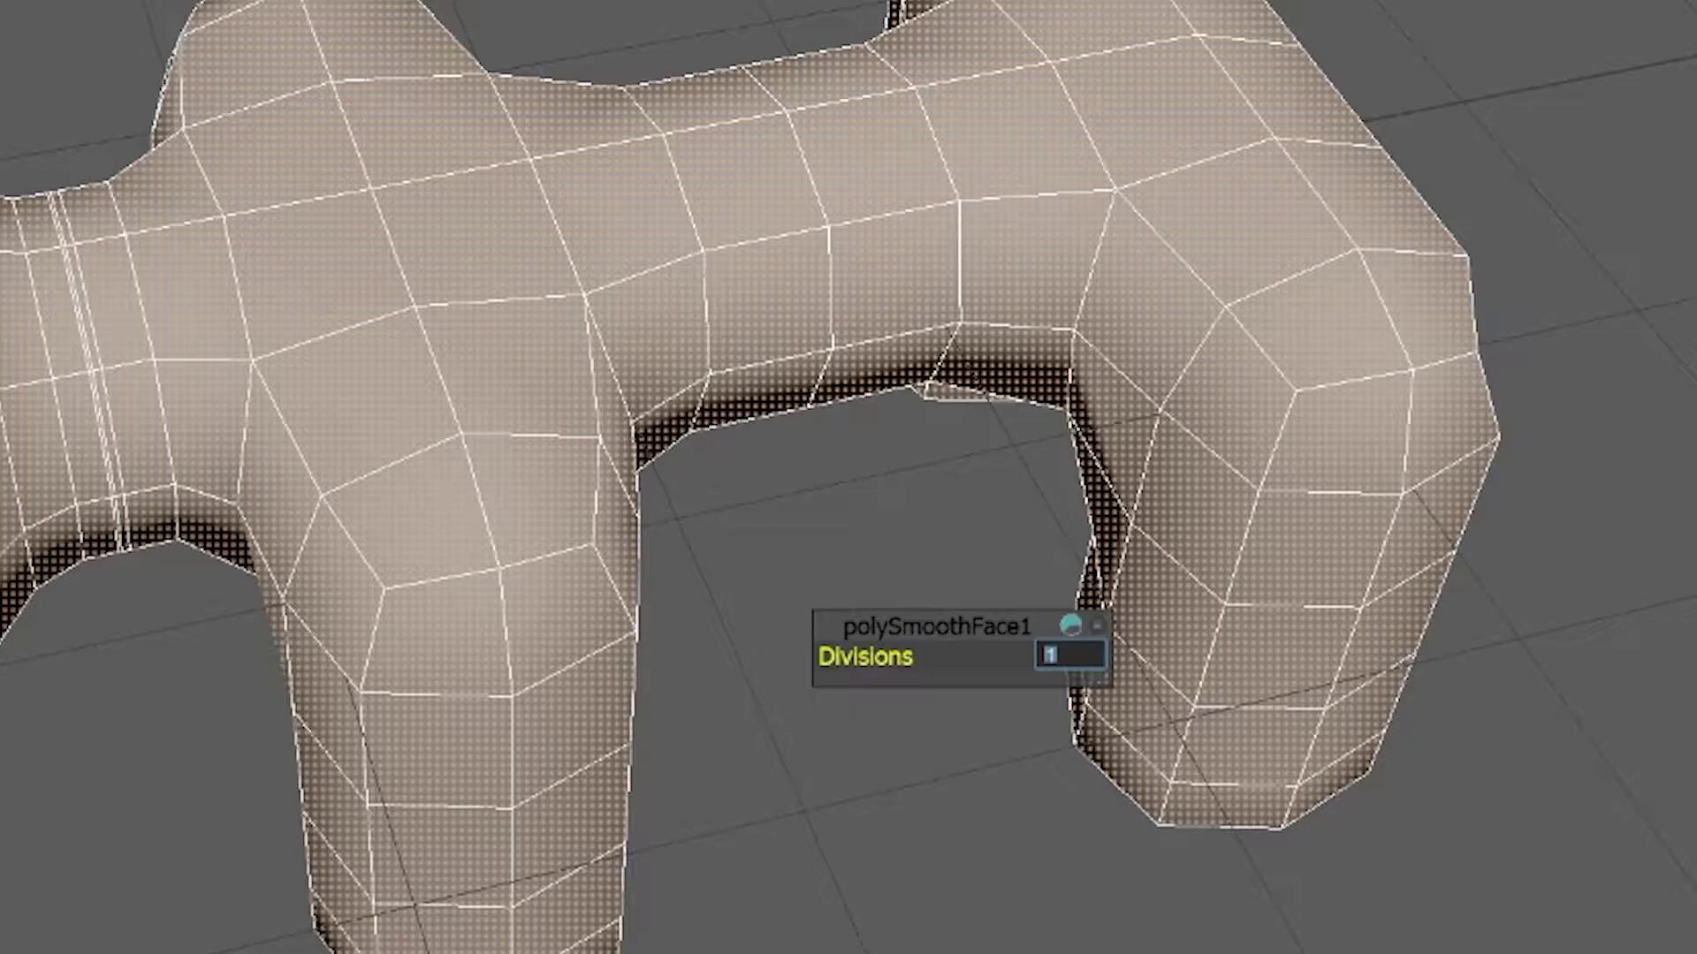
type("3")
key("Return")
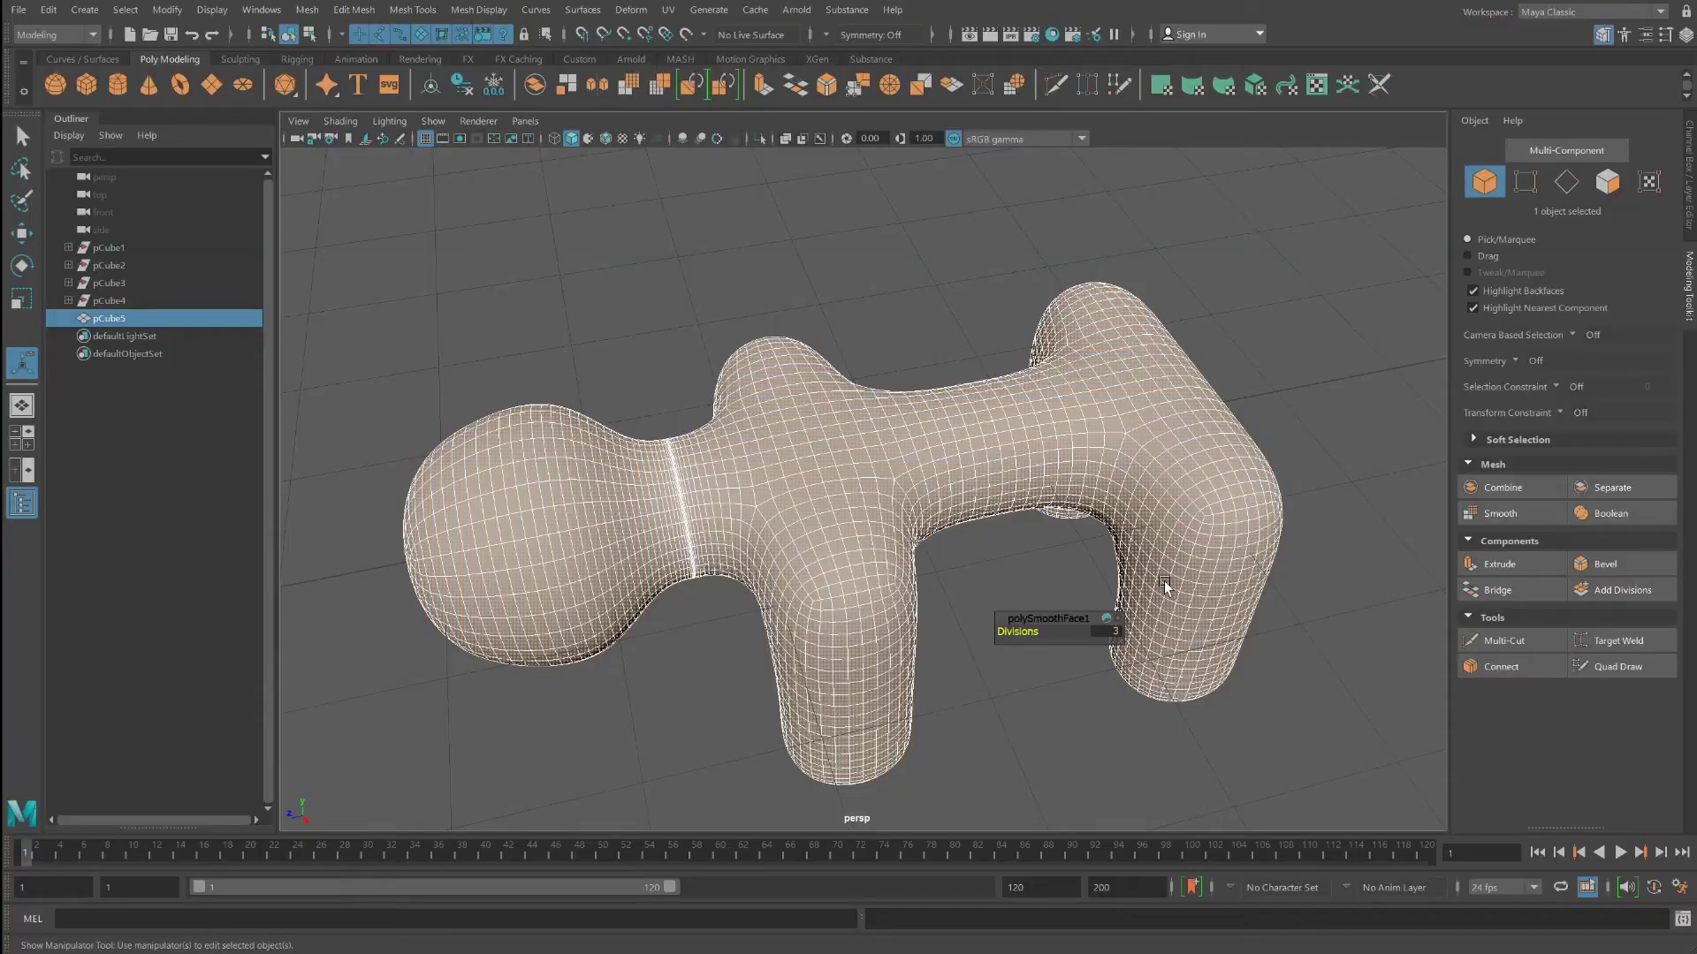
Step: Detach the Sculpting Tools collection as a floating window and place it beside the smoothed mesh
left_click_drag(1082, 579, 1061, 380, "alt")
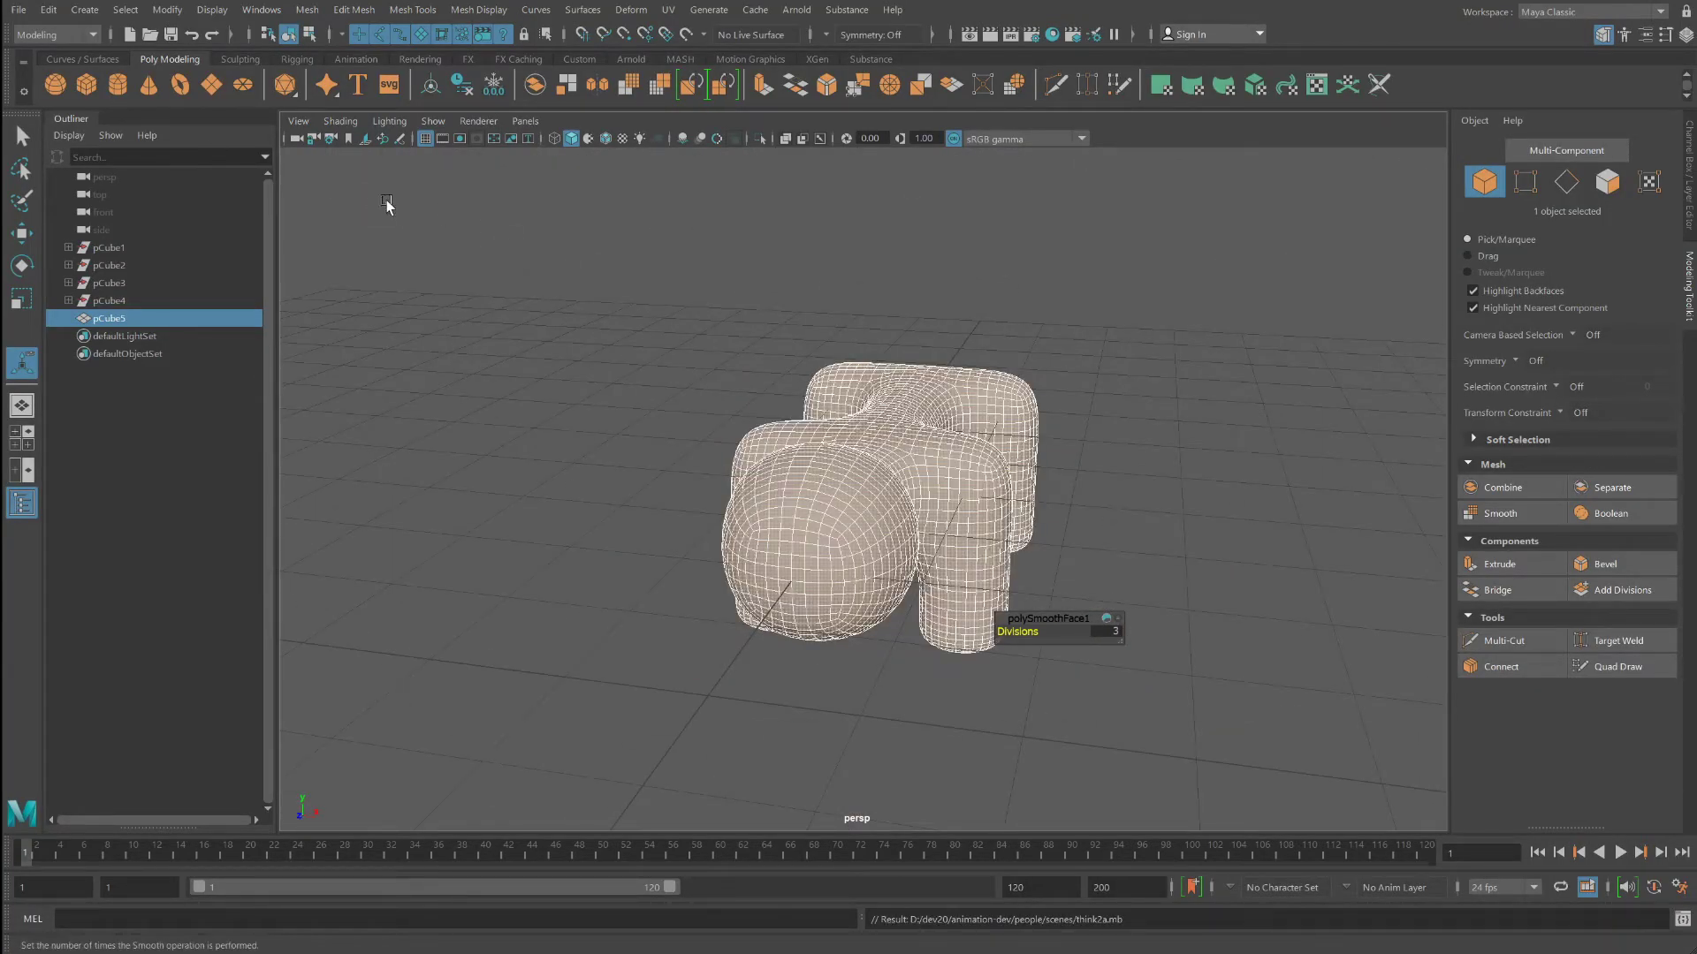
left_click(238, 60)
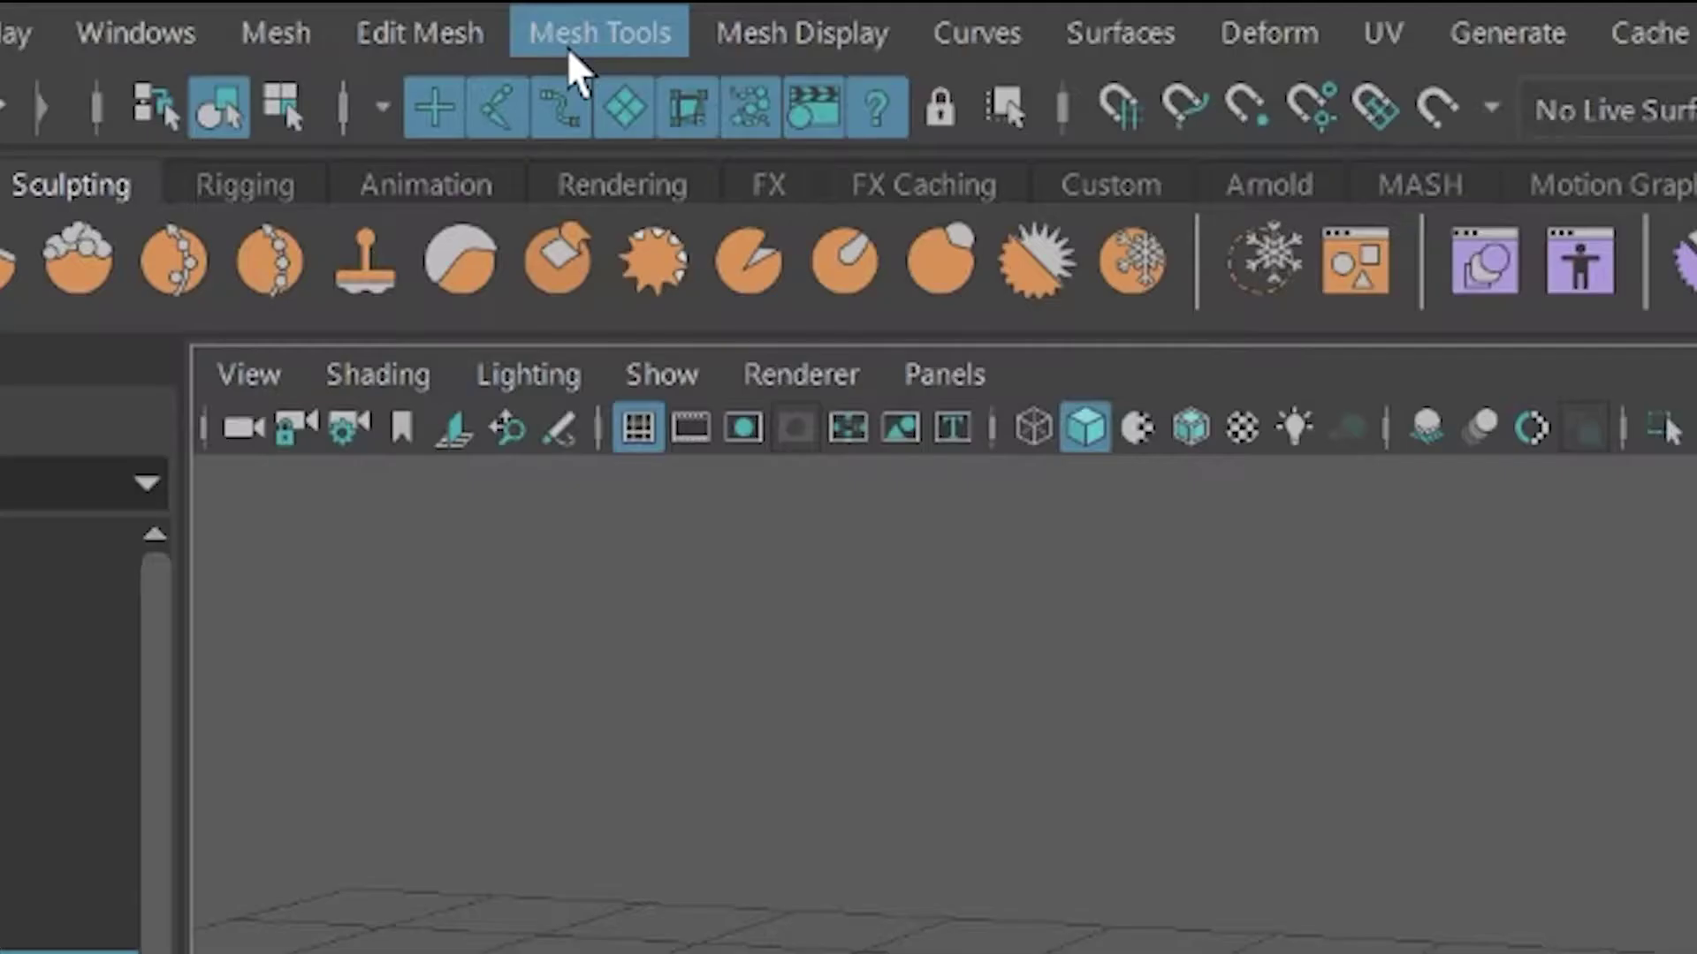
left_click(403, 15)
mouse_move(740, 826)
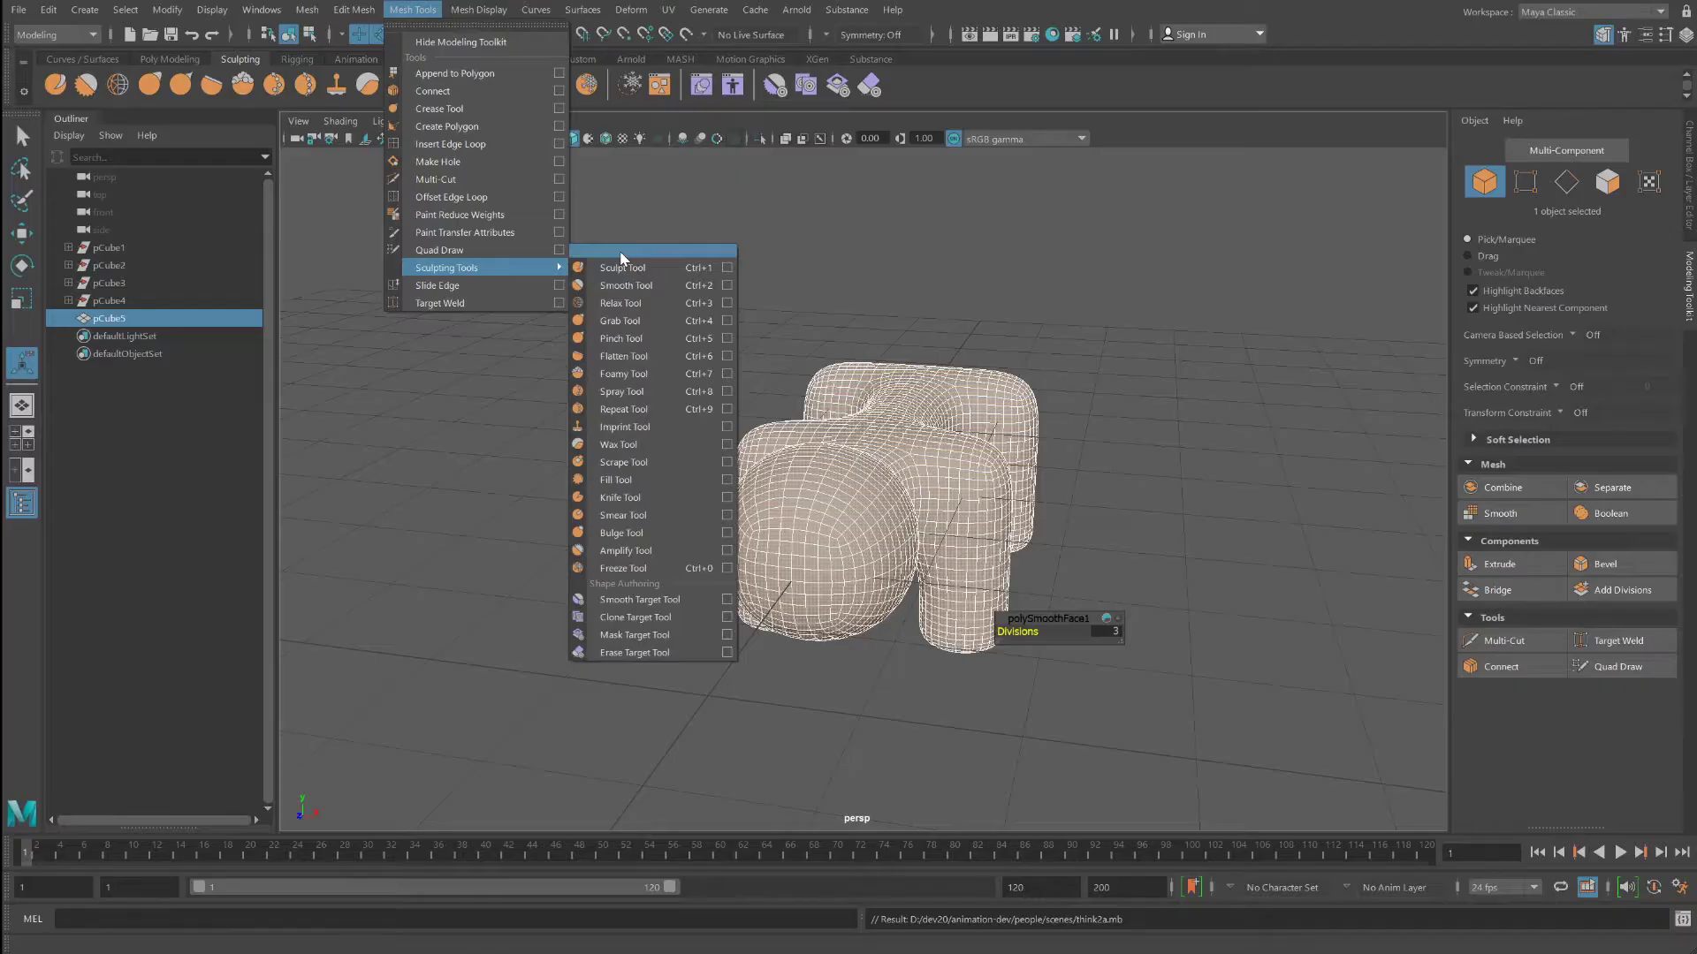
left_click(1215, 777)
left_click_drag(1240, 703, 1029, 703)
left_click_drag(552, 228, 409, 226)
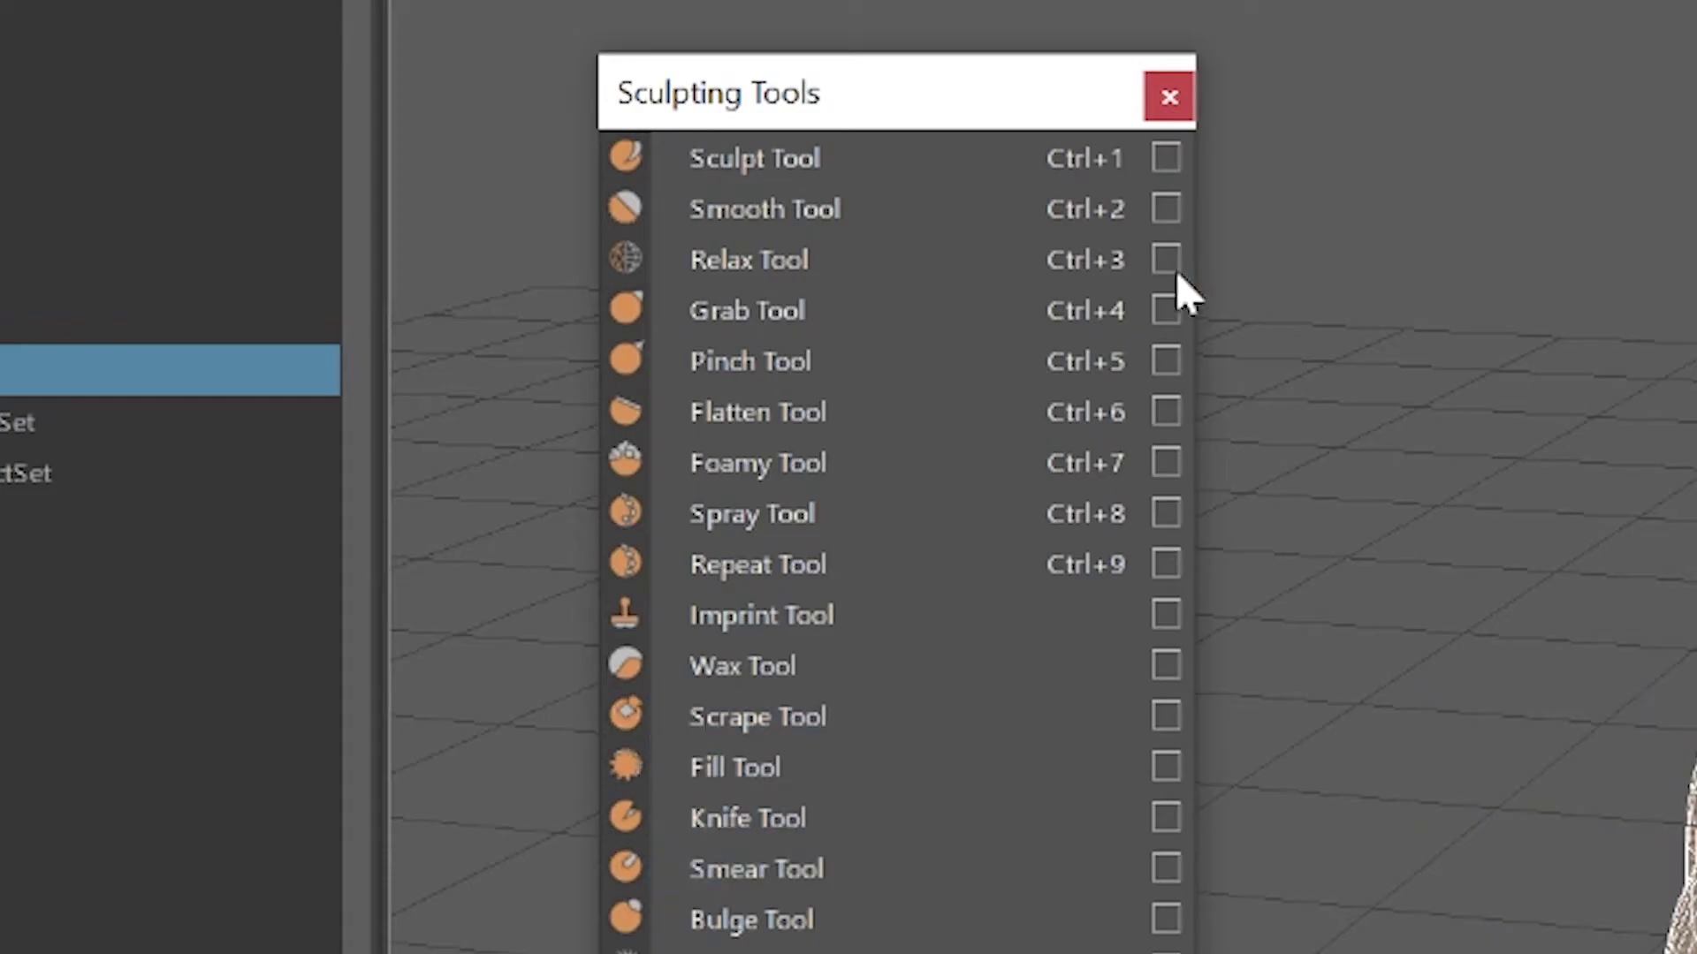
Step: Examine the Sculpt tool's brush settings, including size and strength, and close them
left_click(549, 246)
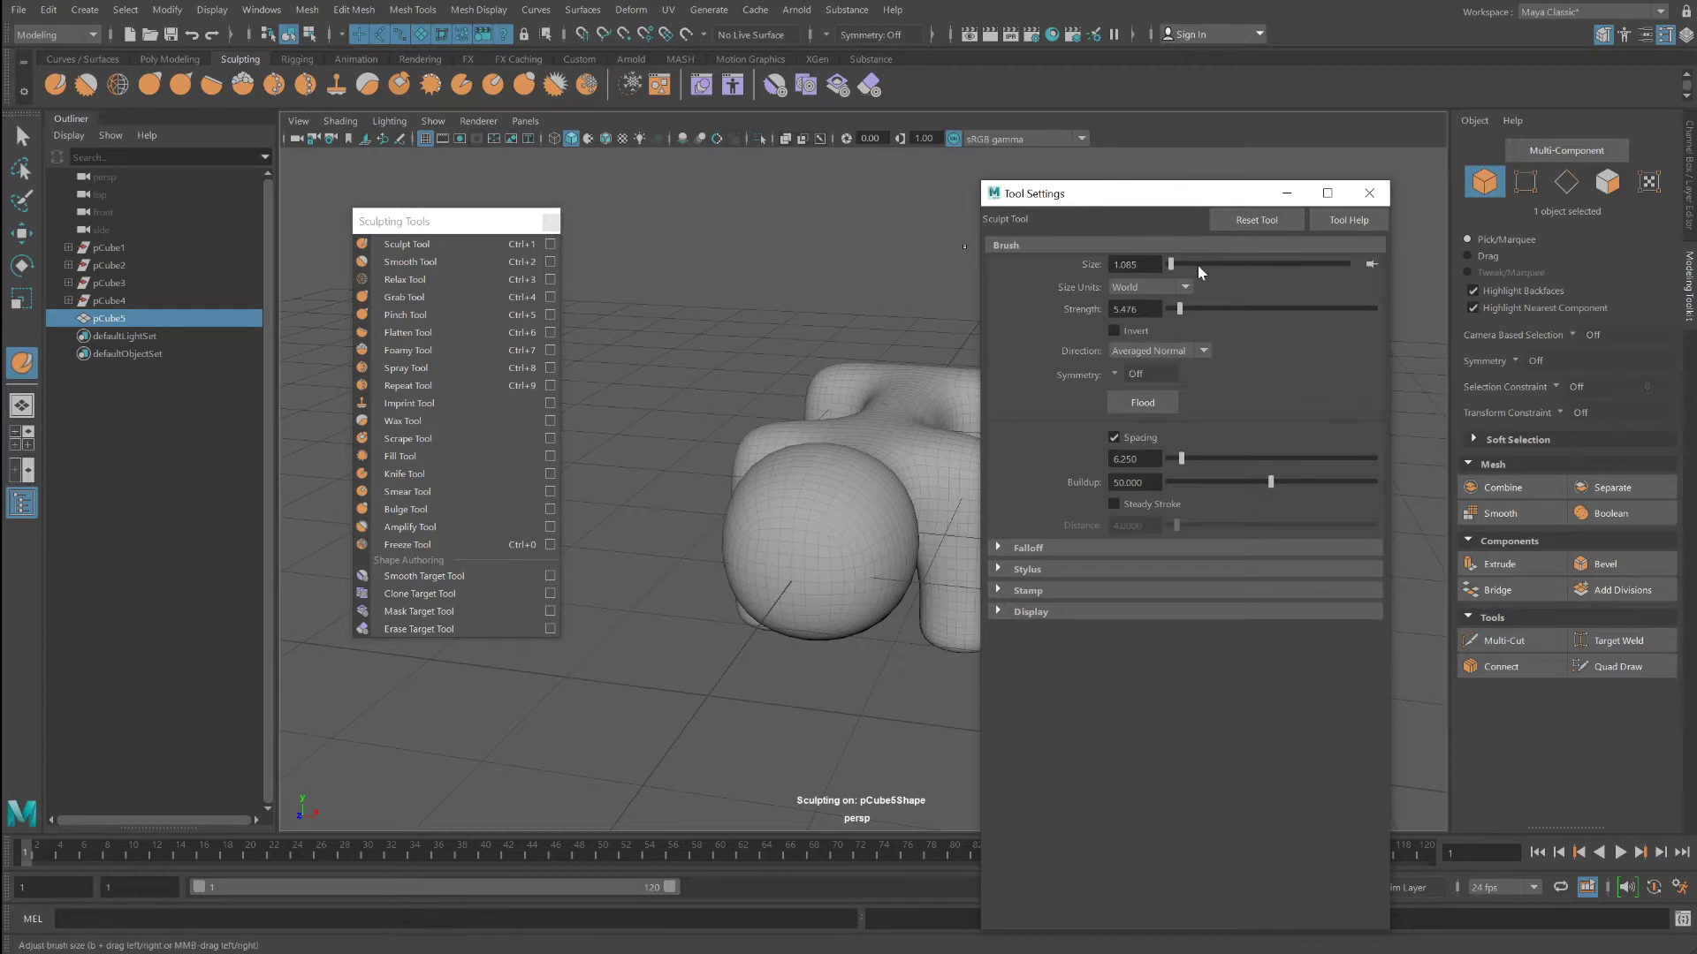
left_click(1369, 192)
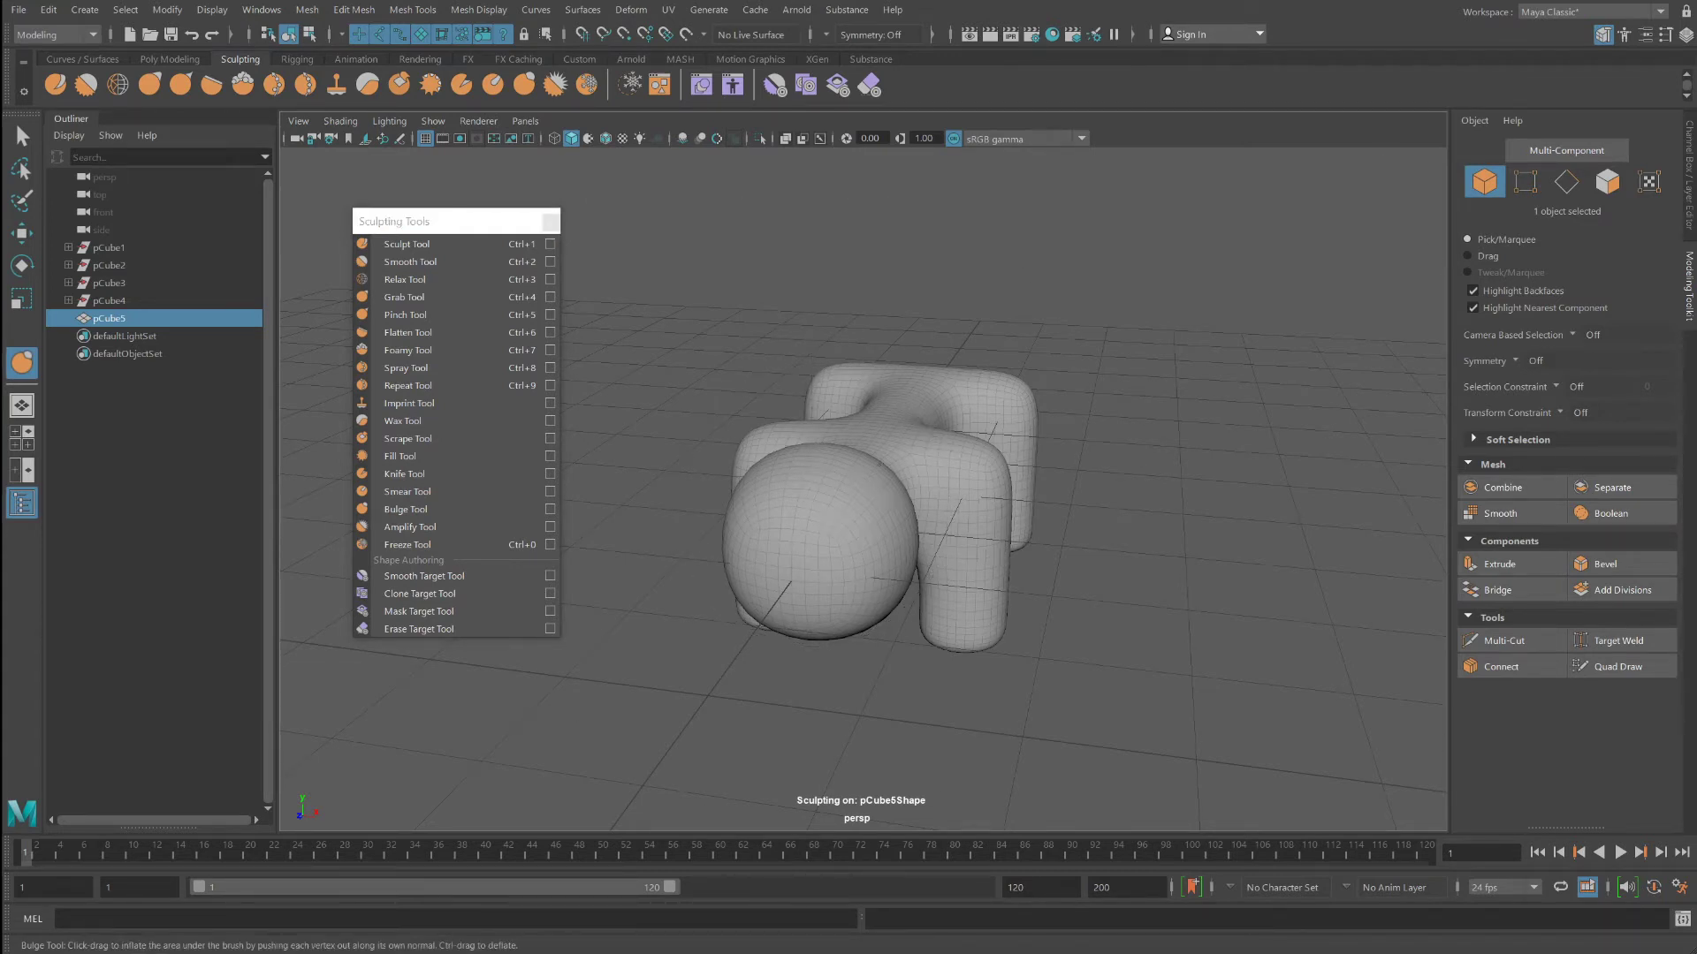
Step: Lower the Bulge tool's brush strength to 0.865 in its tool settings
scroll(875, 476, "down", 10)
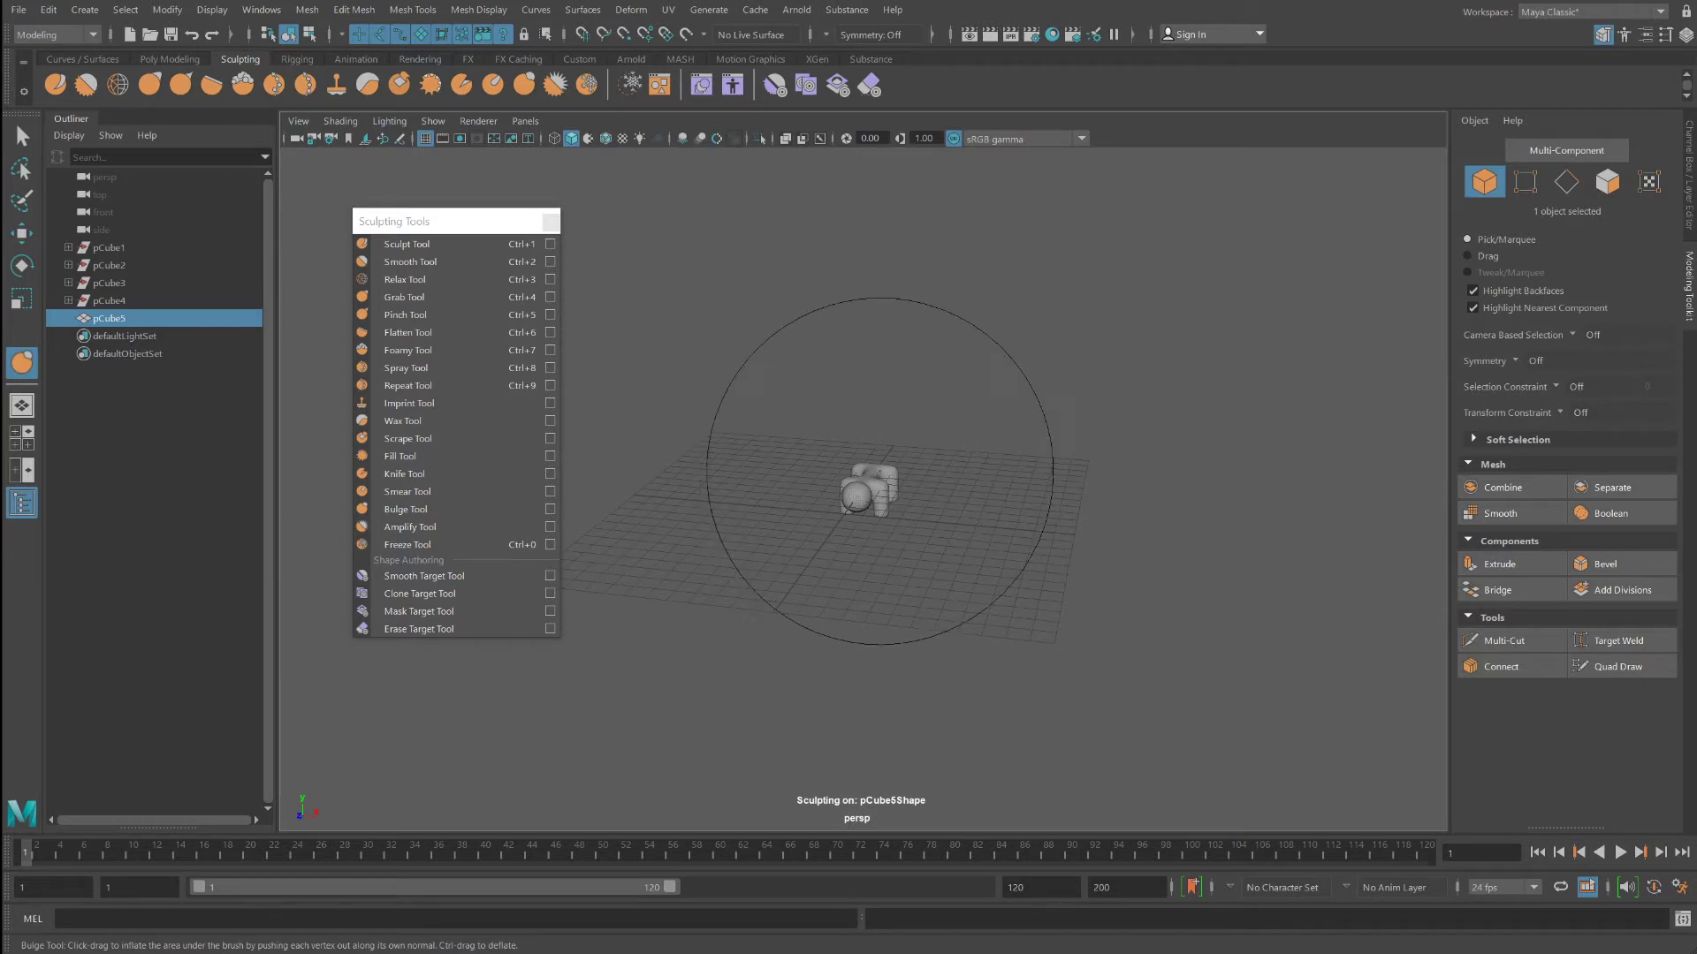
scroll(880, 471, "up", 10)
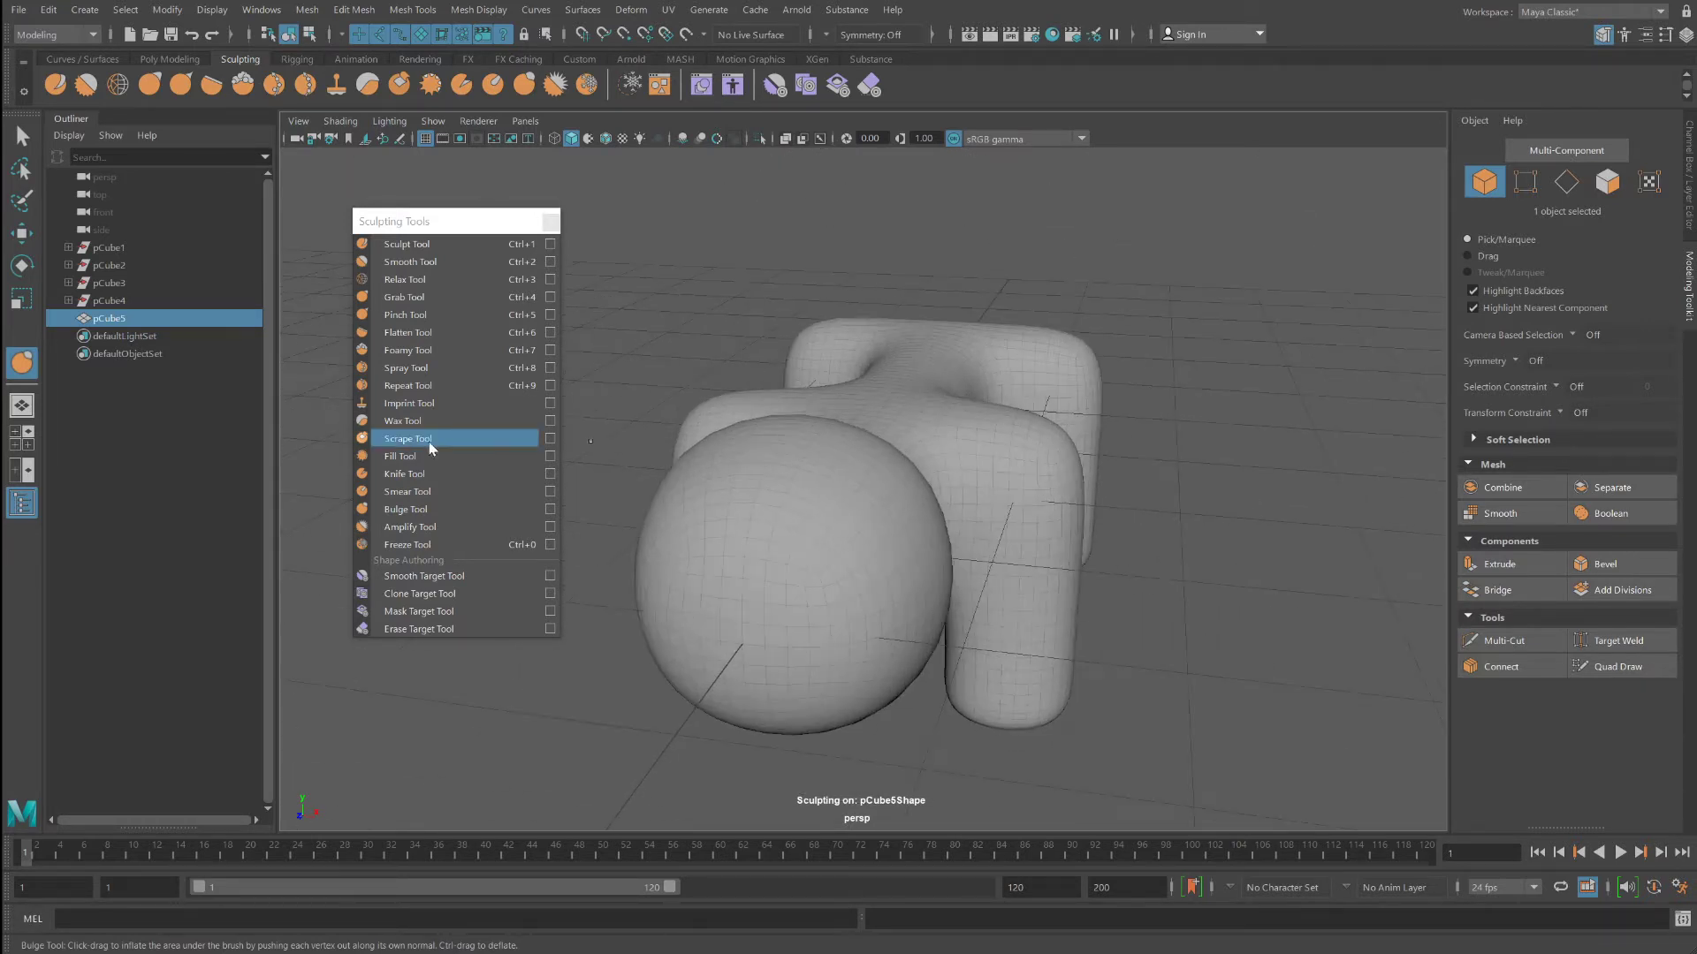
left_click(550, 508)
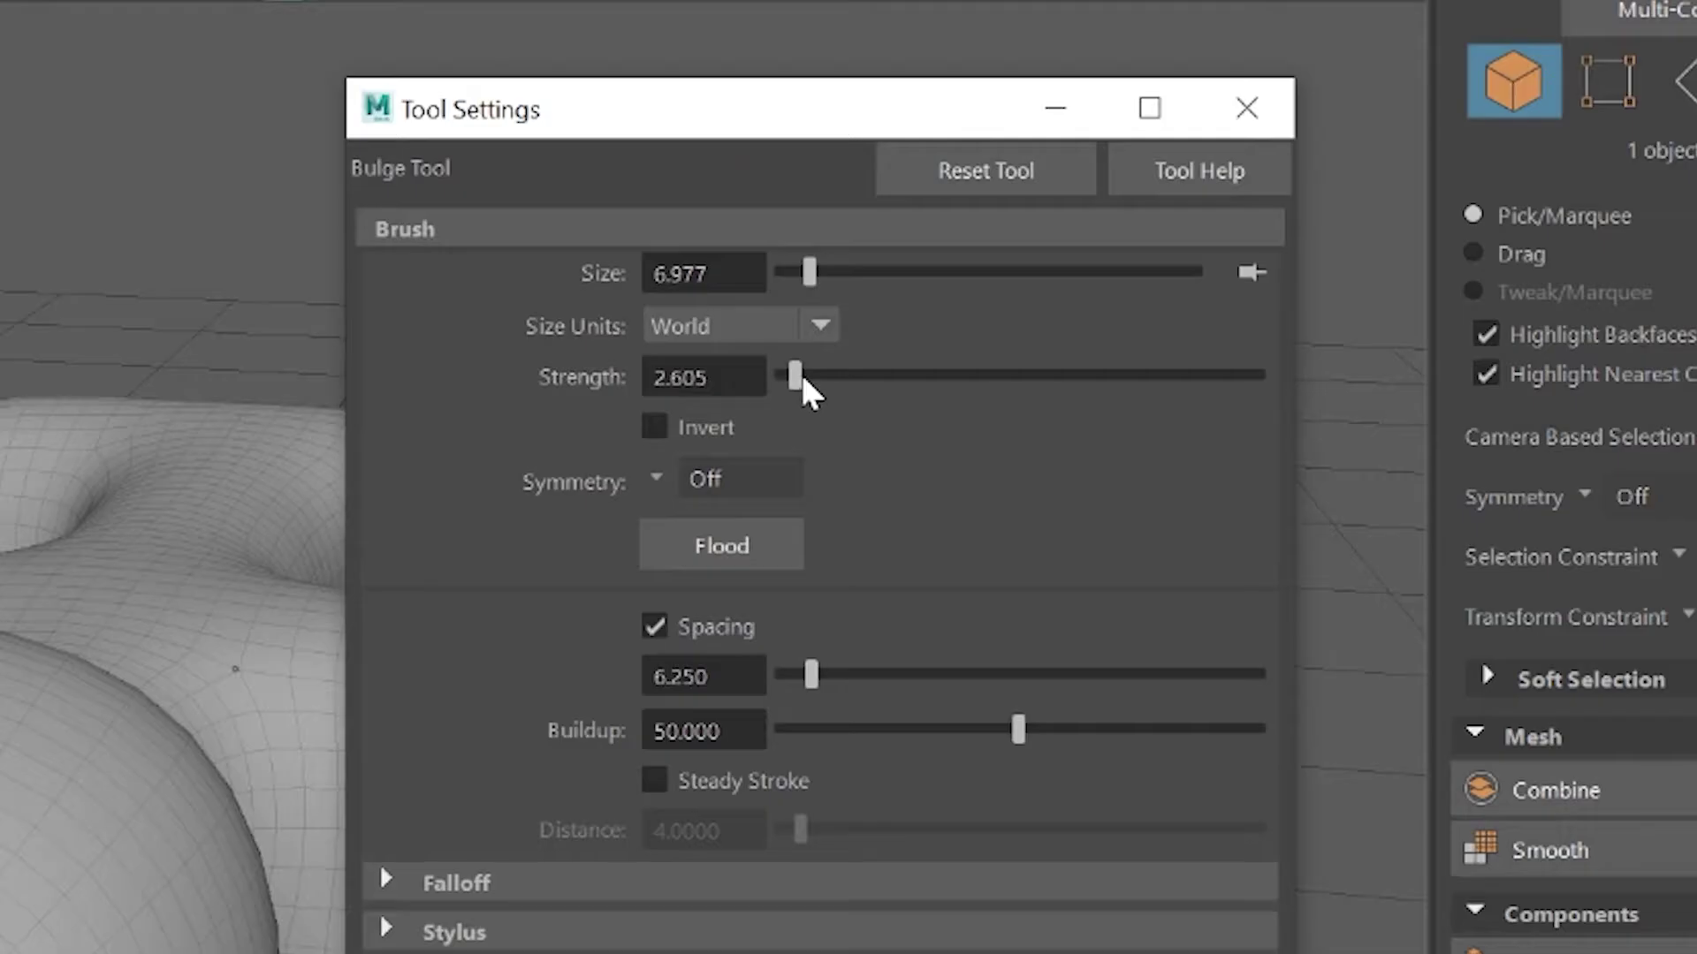
left_click_drag(1178, 313, 1167, 312)
left_click(1369, 192)
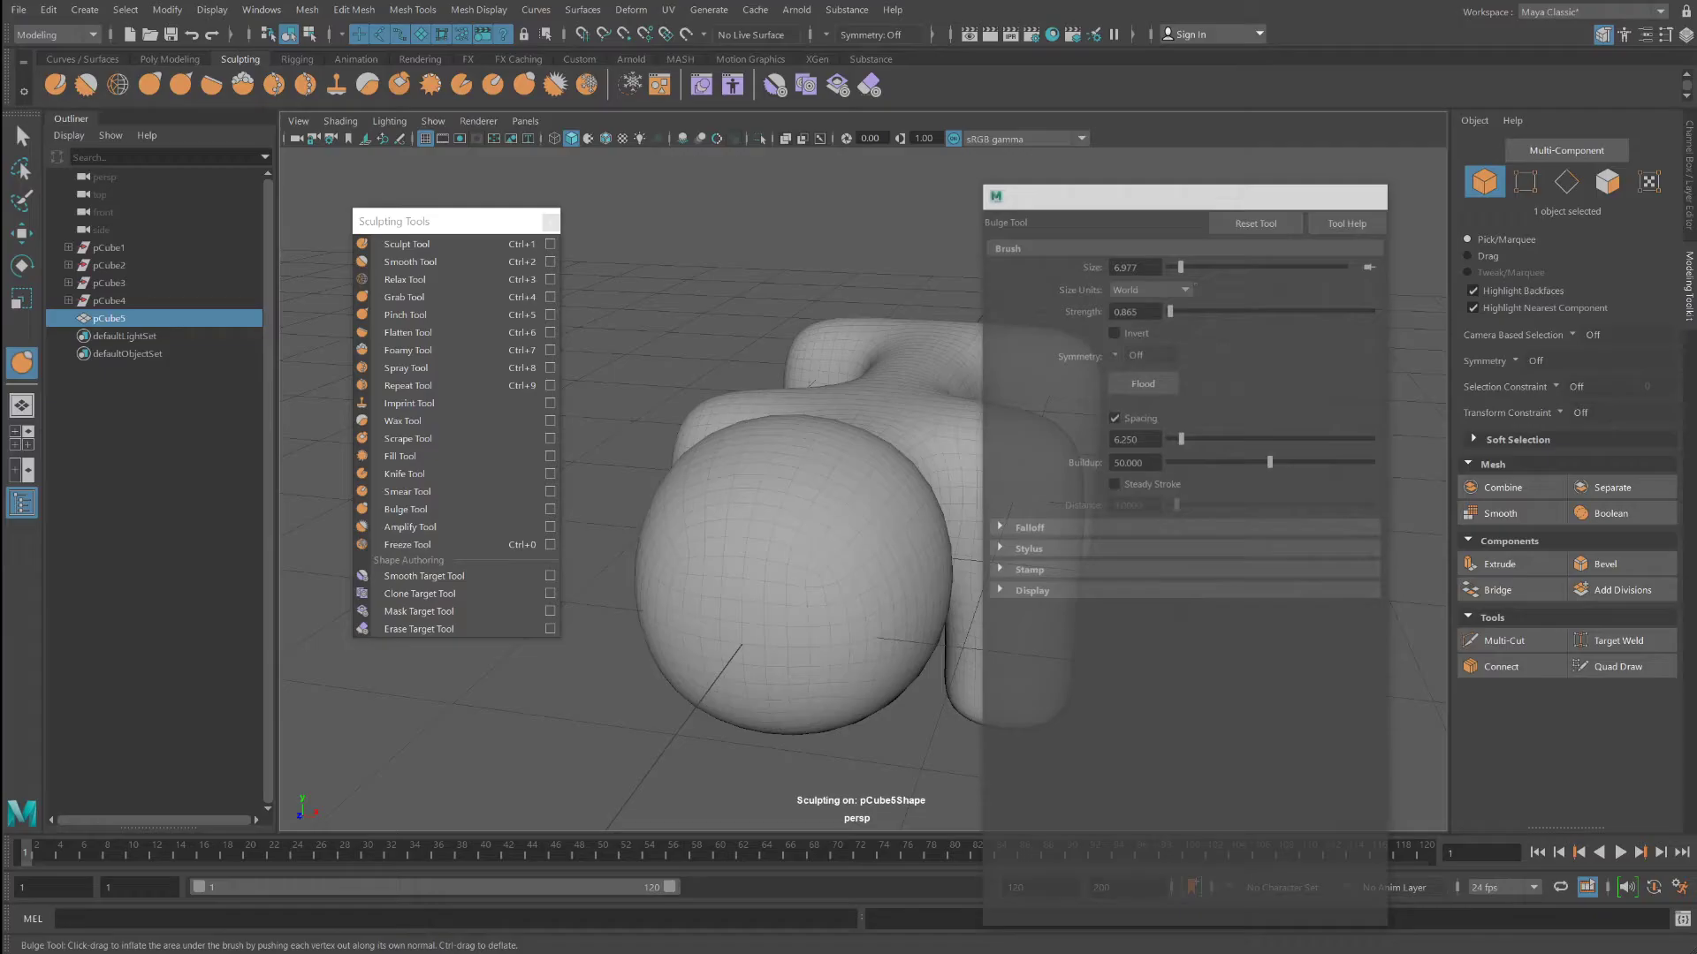
Step: Shrink the Bulge brush interactively over the mesh to a size of about 0.73
scroll(865, 499, "down", 8)
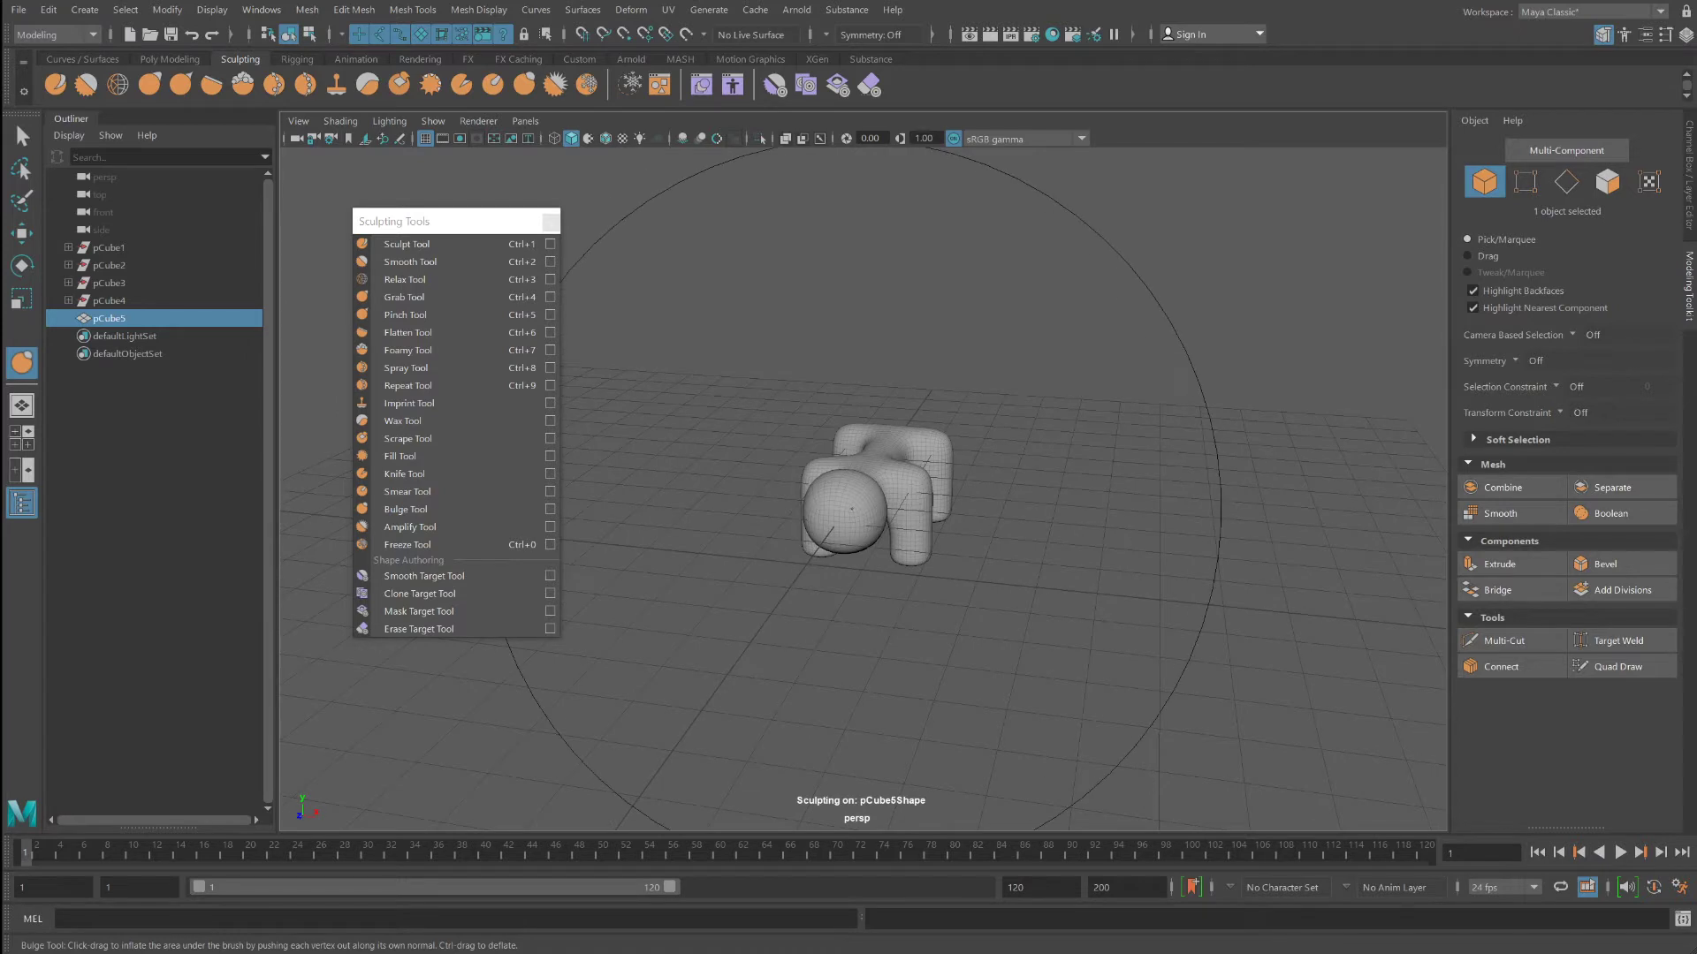
scroll(863, 504, "up", 2)
scroll(863, 504, "down", 3)
scroll(863, 503, "up", 5)
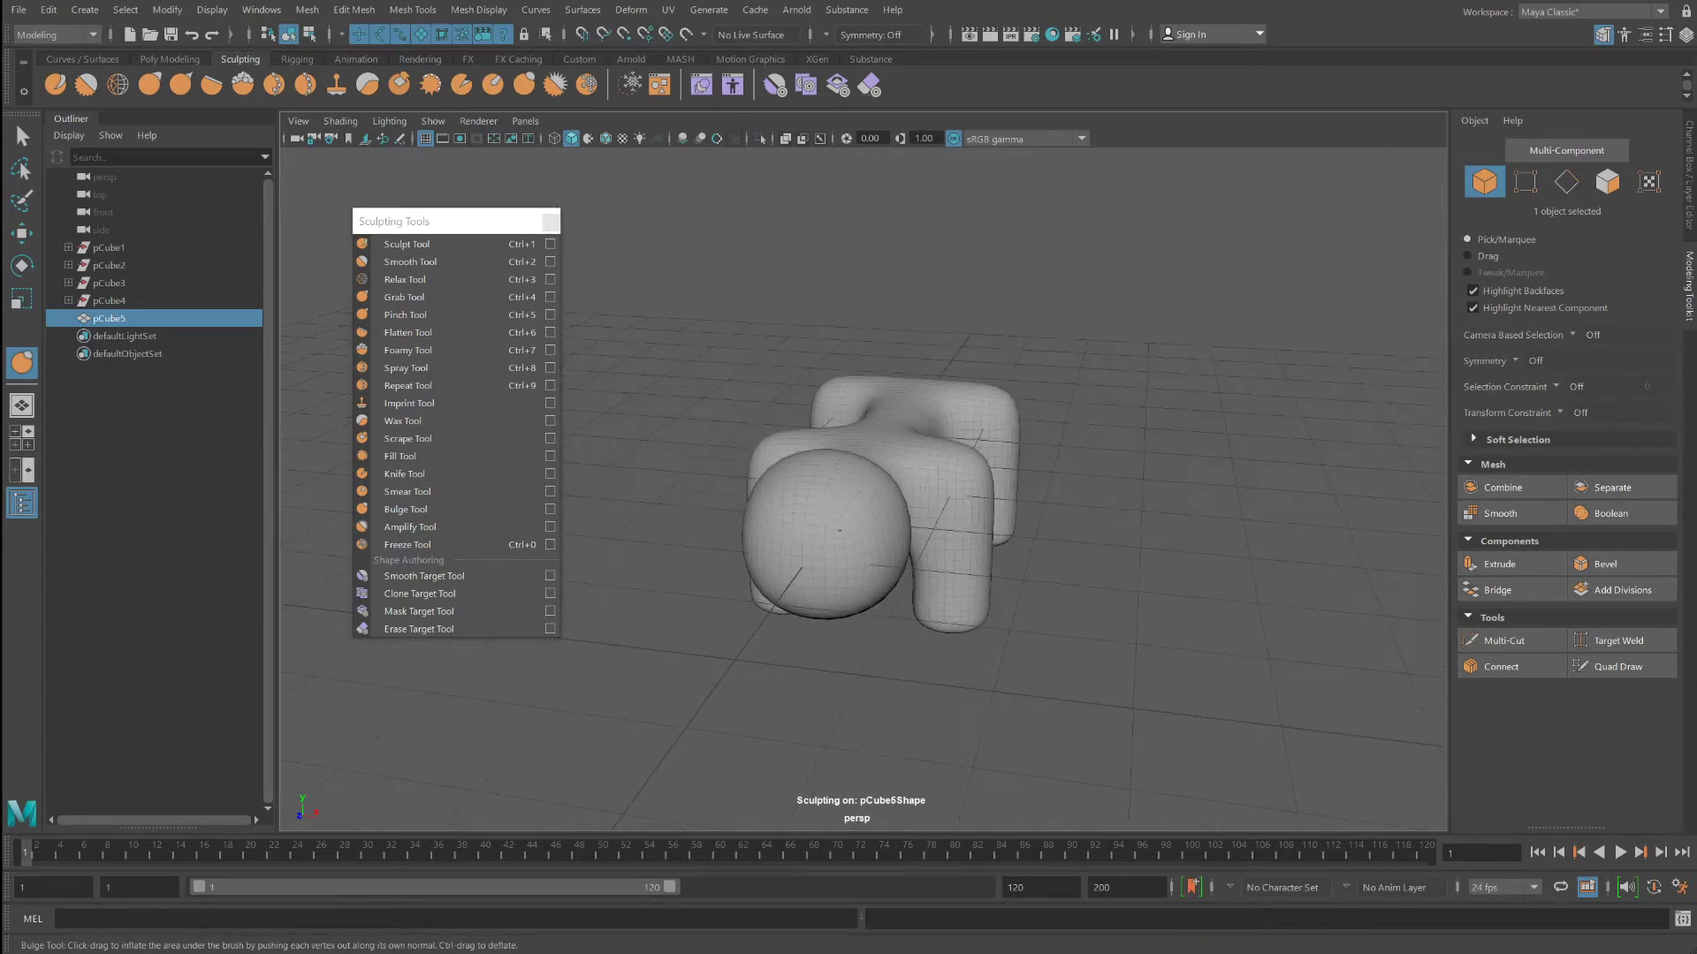
scroll(840, 530, "down", 6)
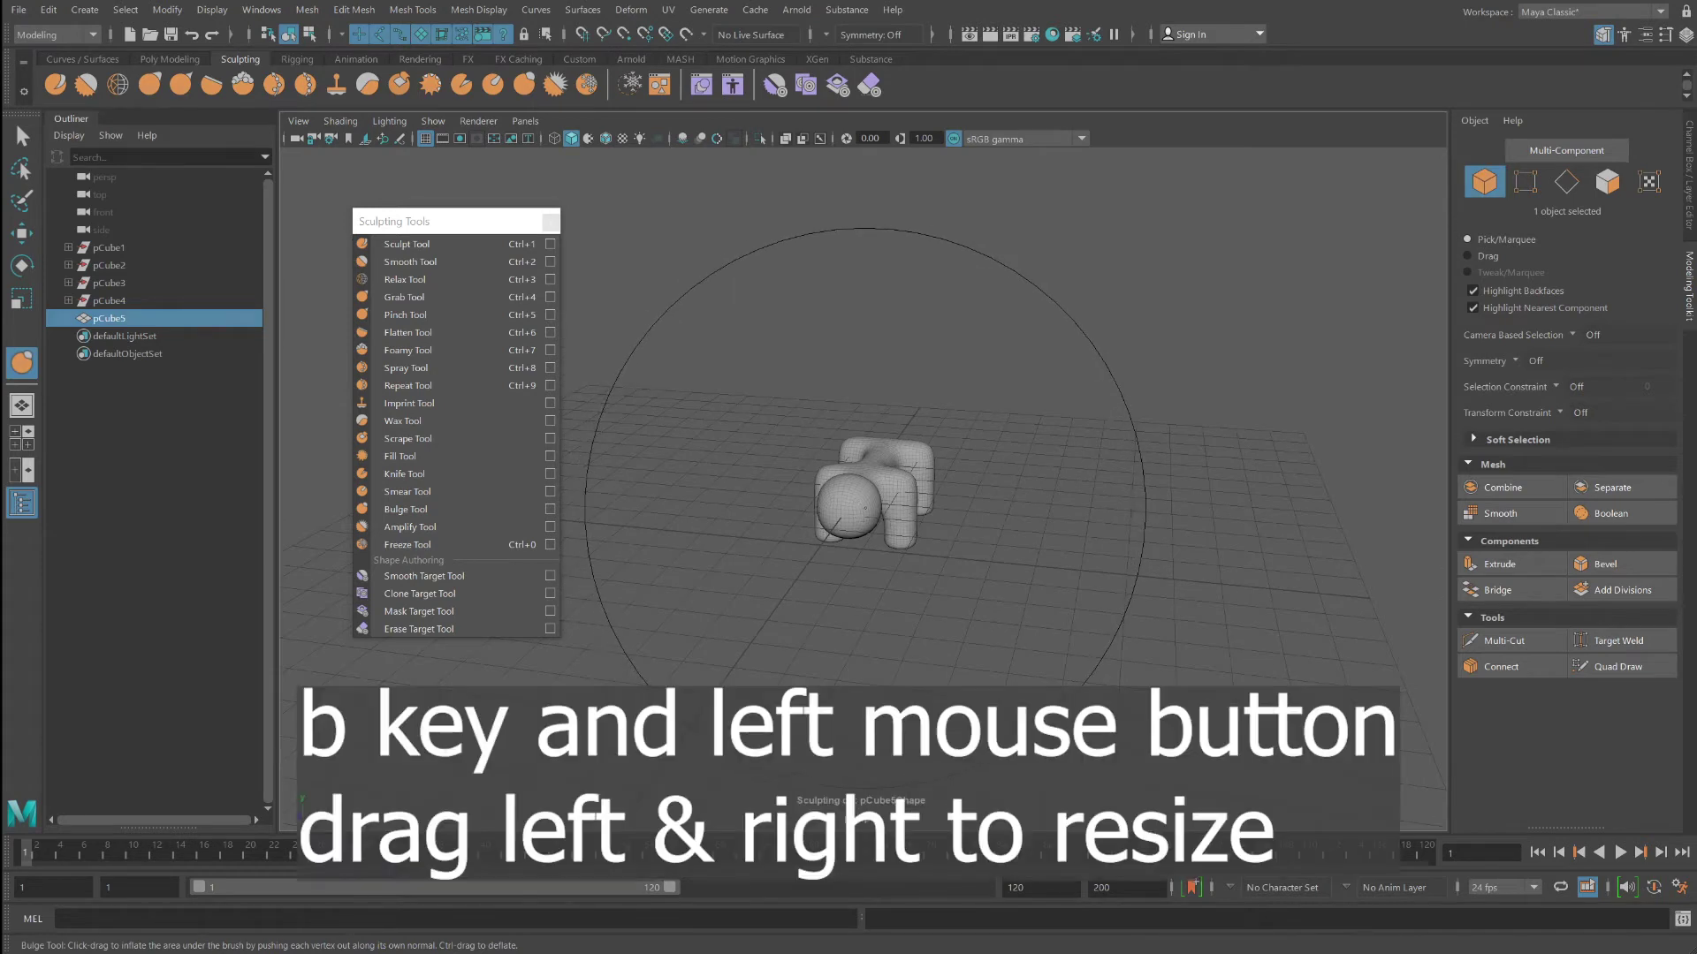
key("b")
mouse_move(865, 508)
left_mouse_down()
mouse_move(883, 508)
mouse_move(634, 508)
left_mouse_up()
scroll(864, 508, "up", 5)
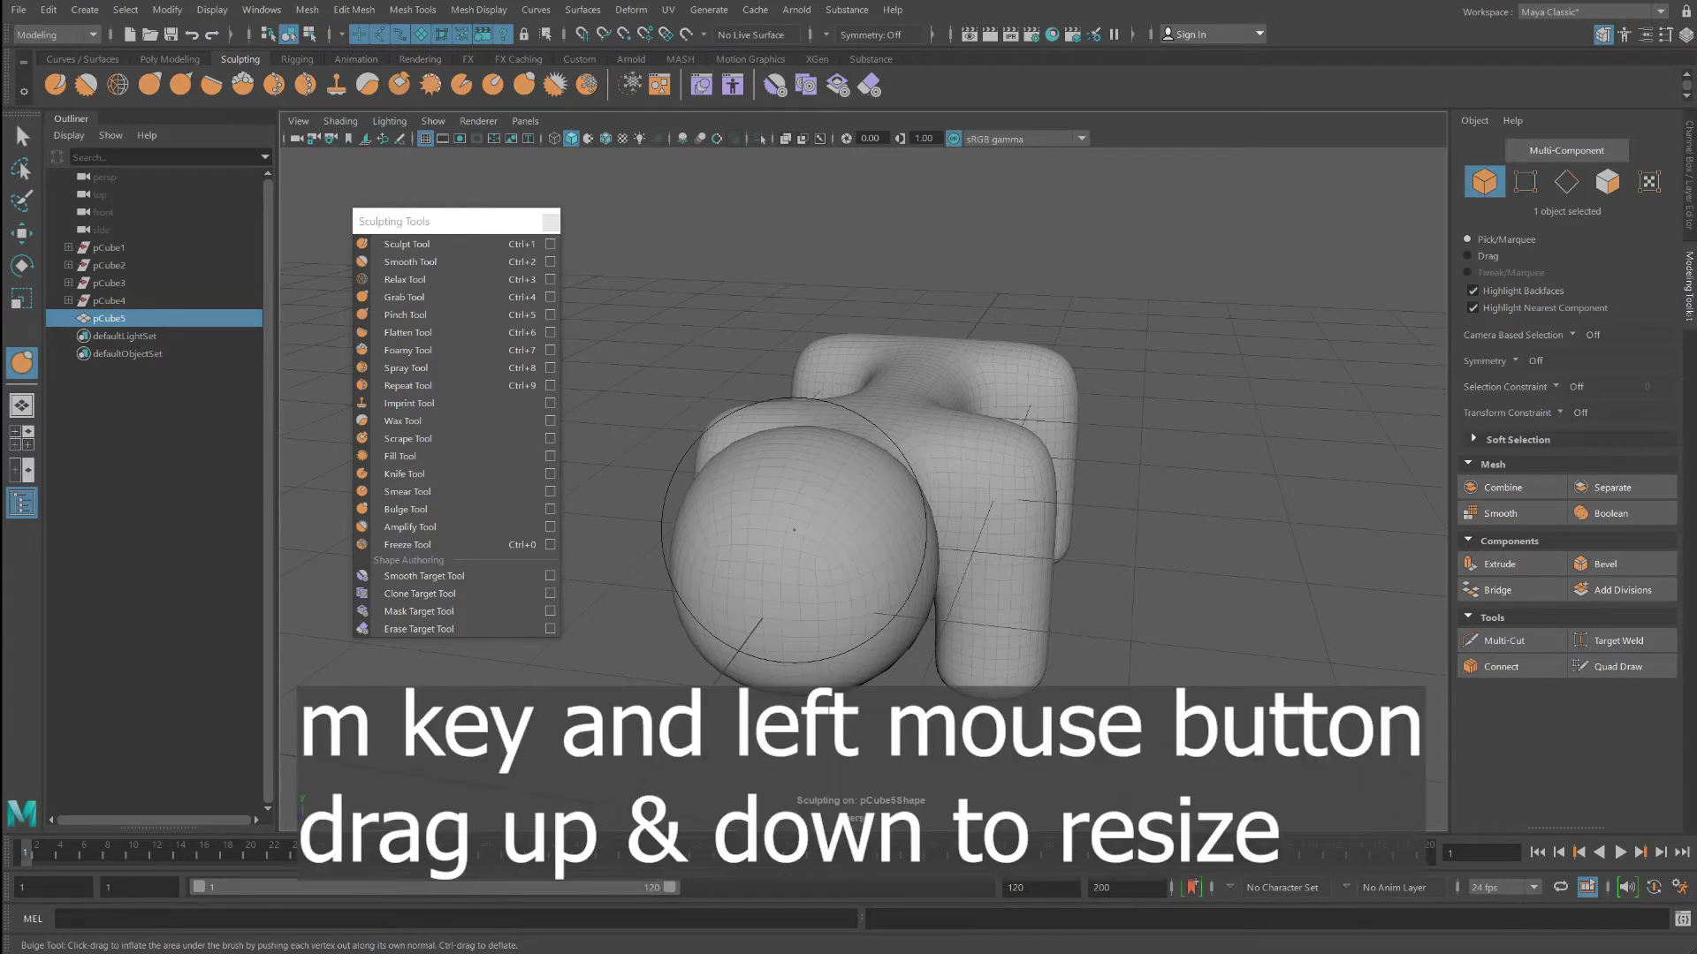
Step: Adjust the Bulge brush strength interactively in the viewport to about 0.59
left_click_drag(793, 530, 793, 320)
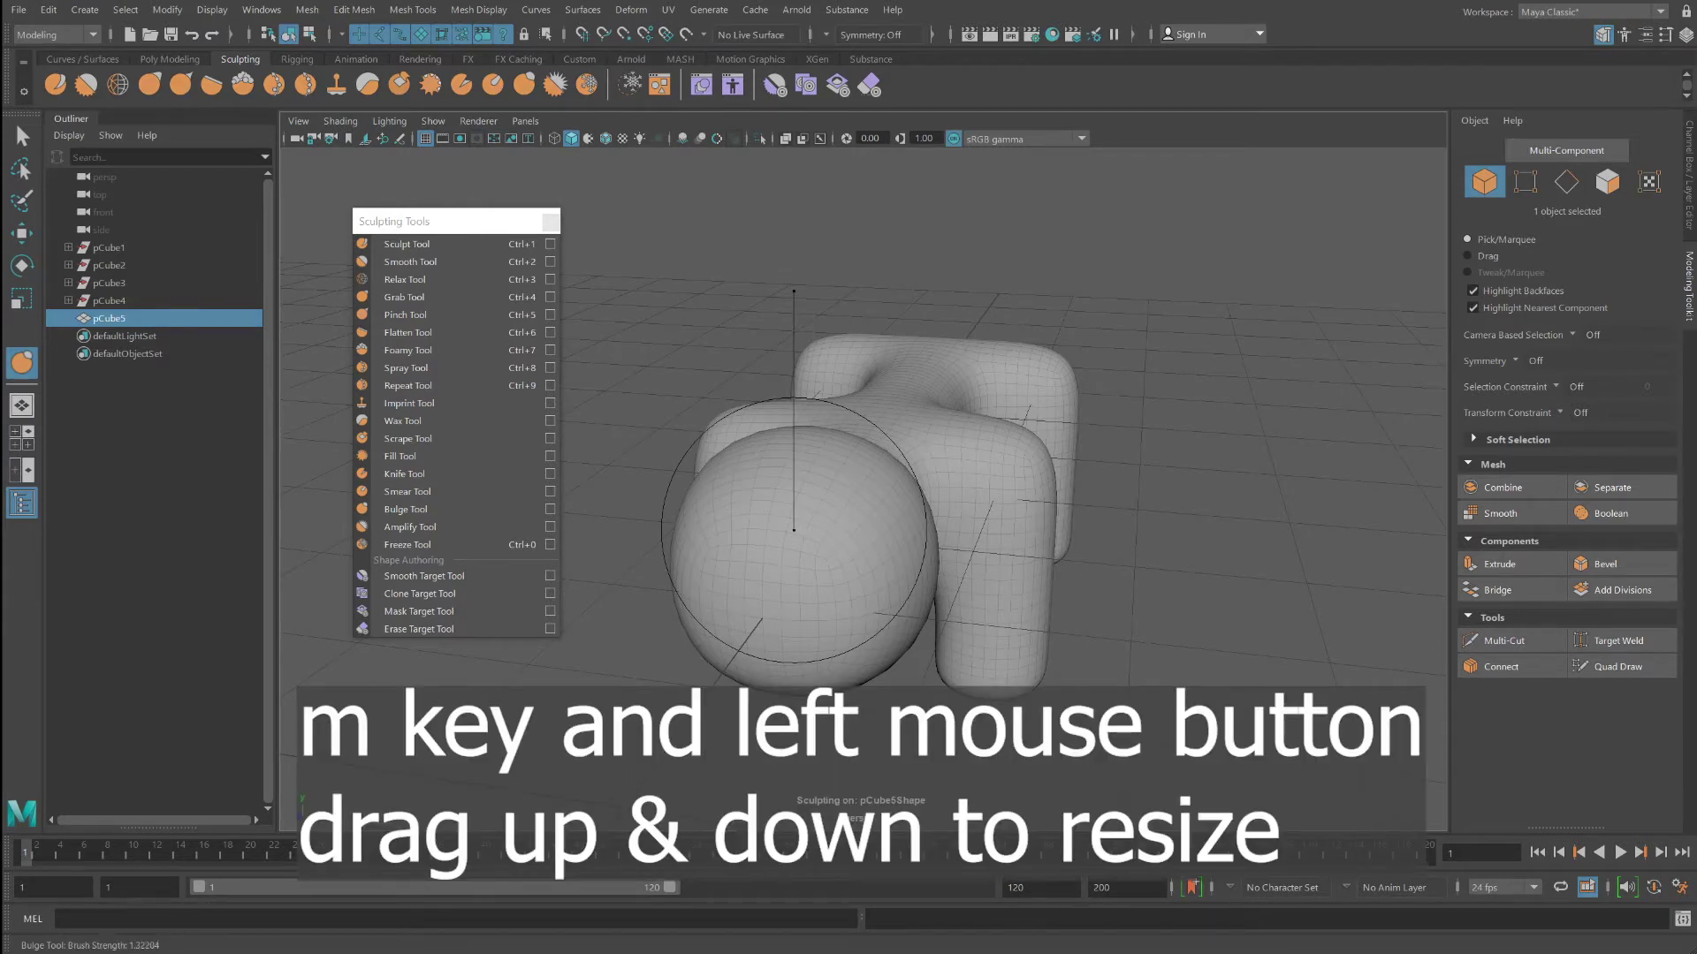
left_click_drag(794, 229, 794, 226)
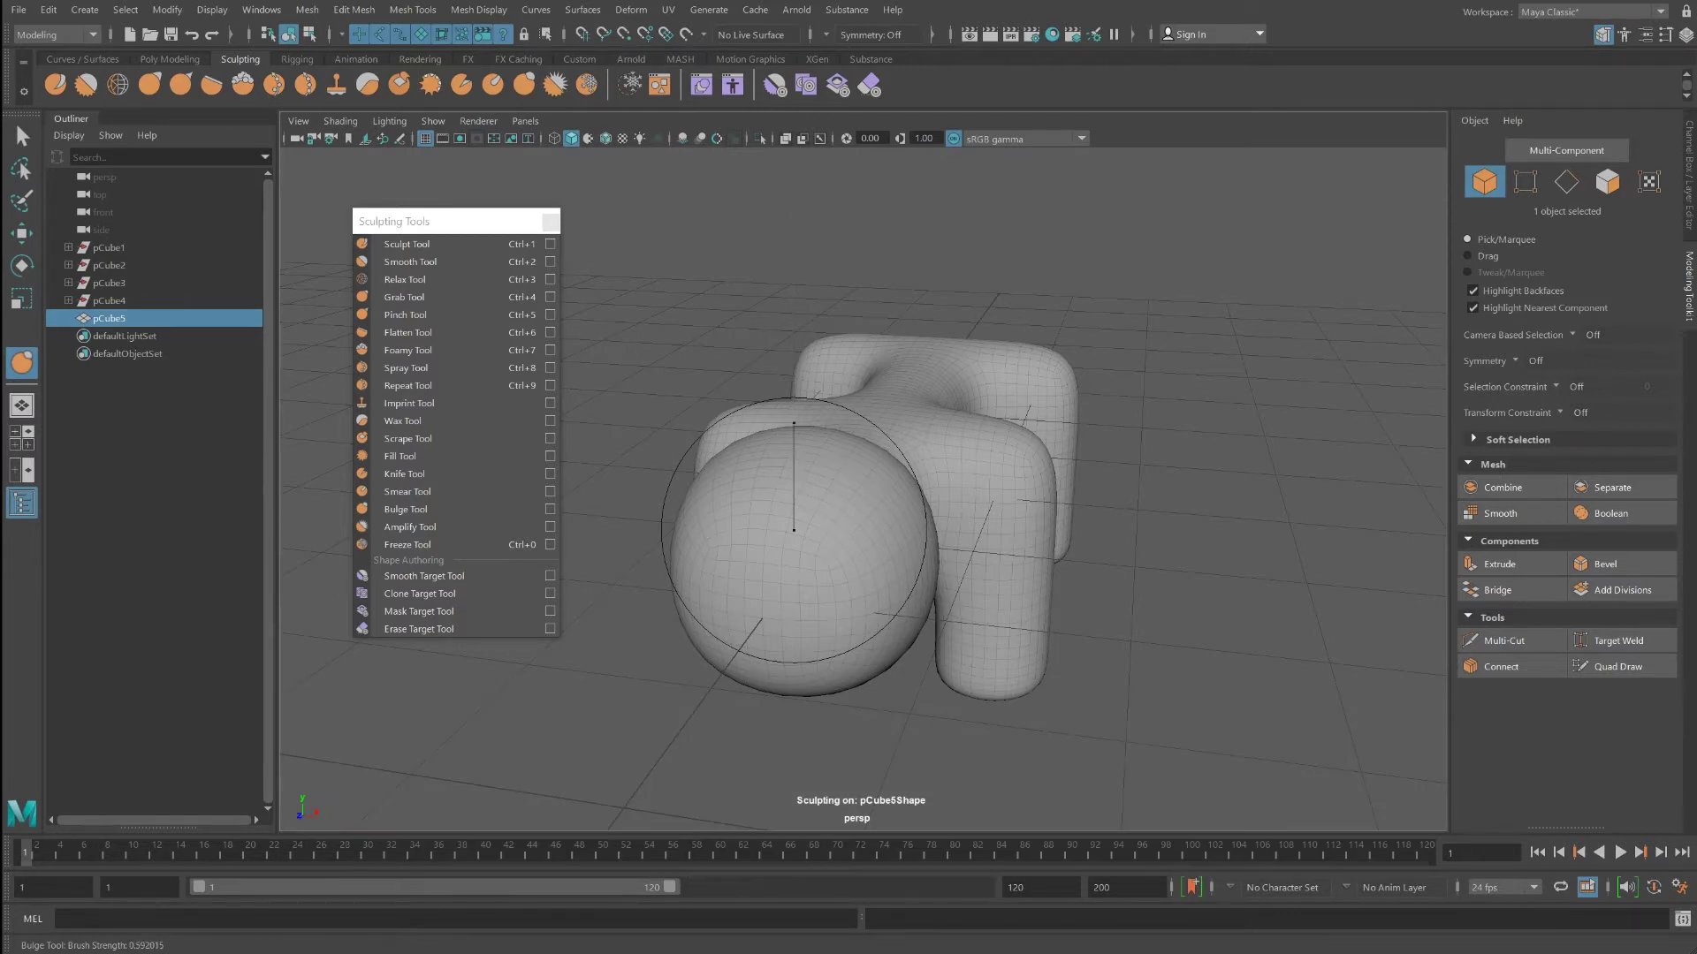
left_click_drag(793, 424, 794, 426)
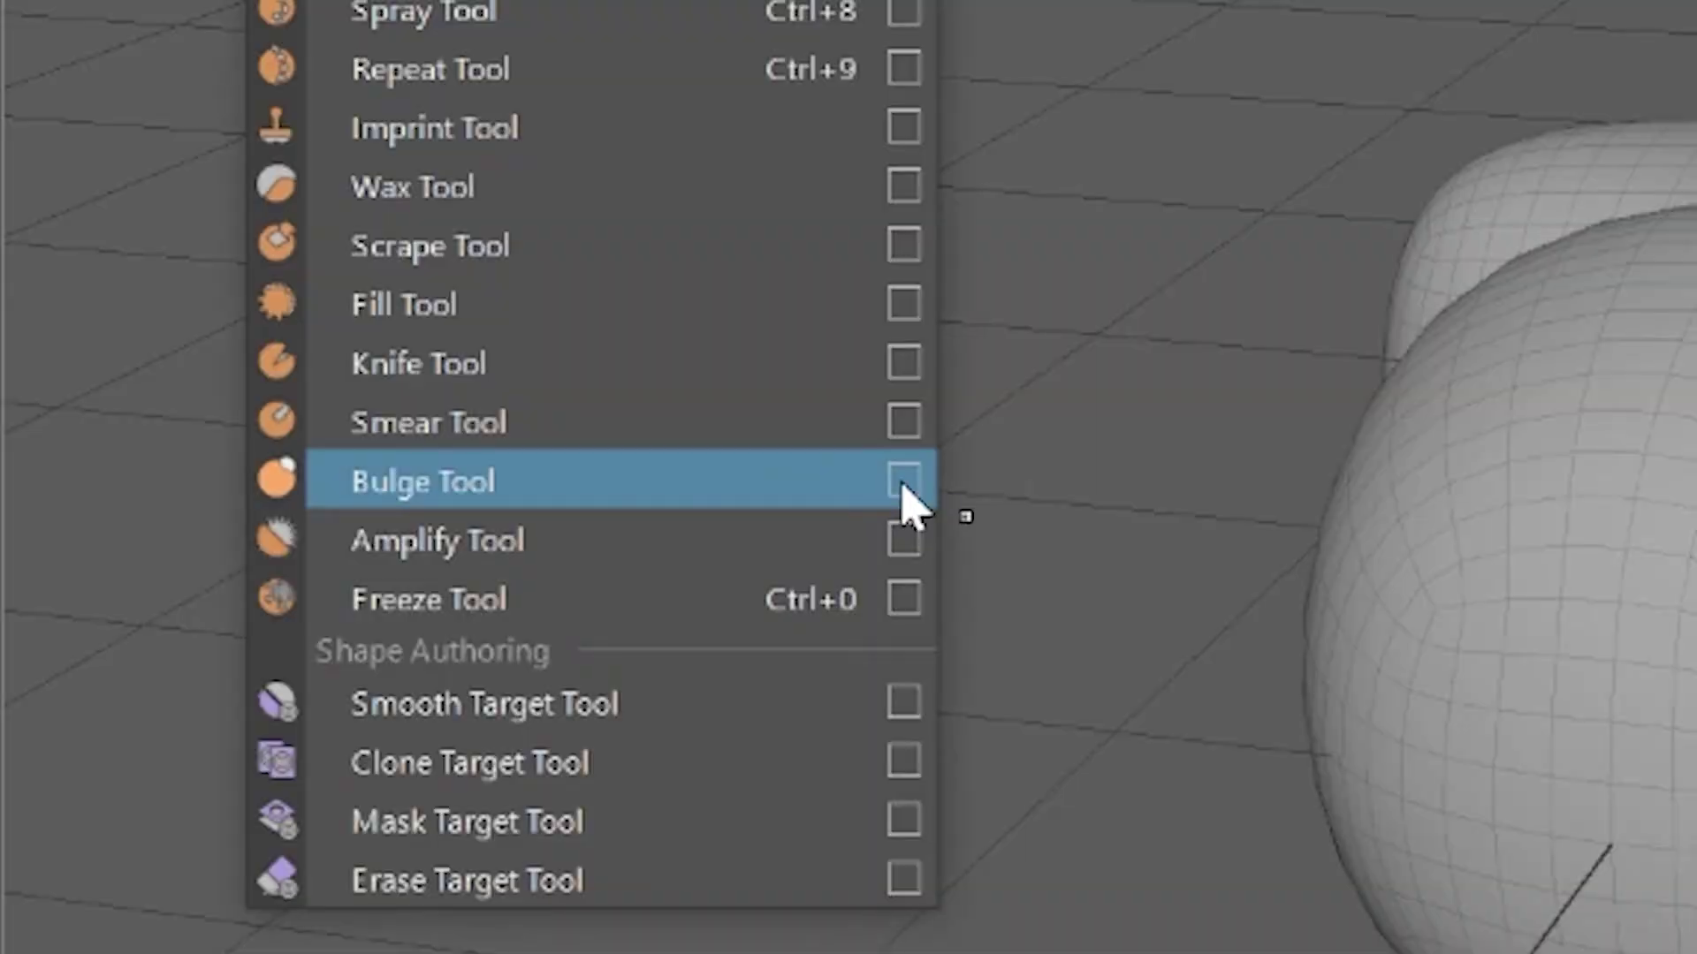
Step: Check the Bulge tool's size and strength in its settings, and close the floating Sculpting Tools window
left_click(903, 483)
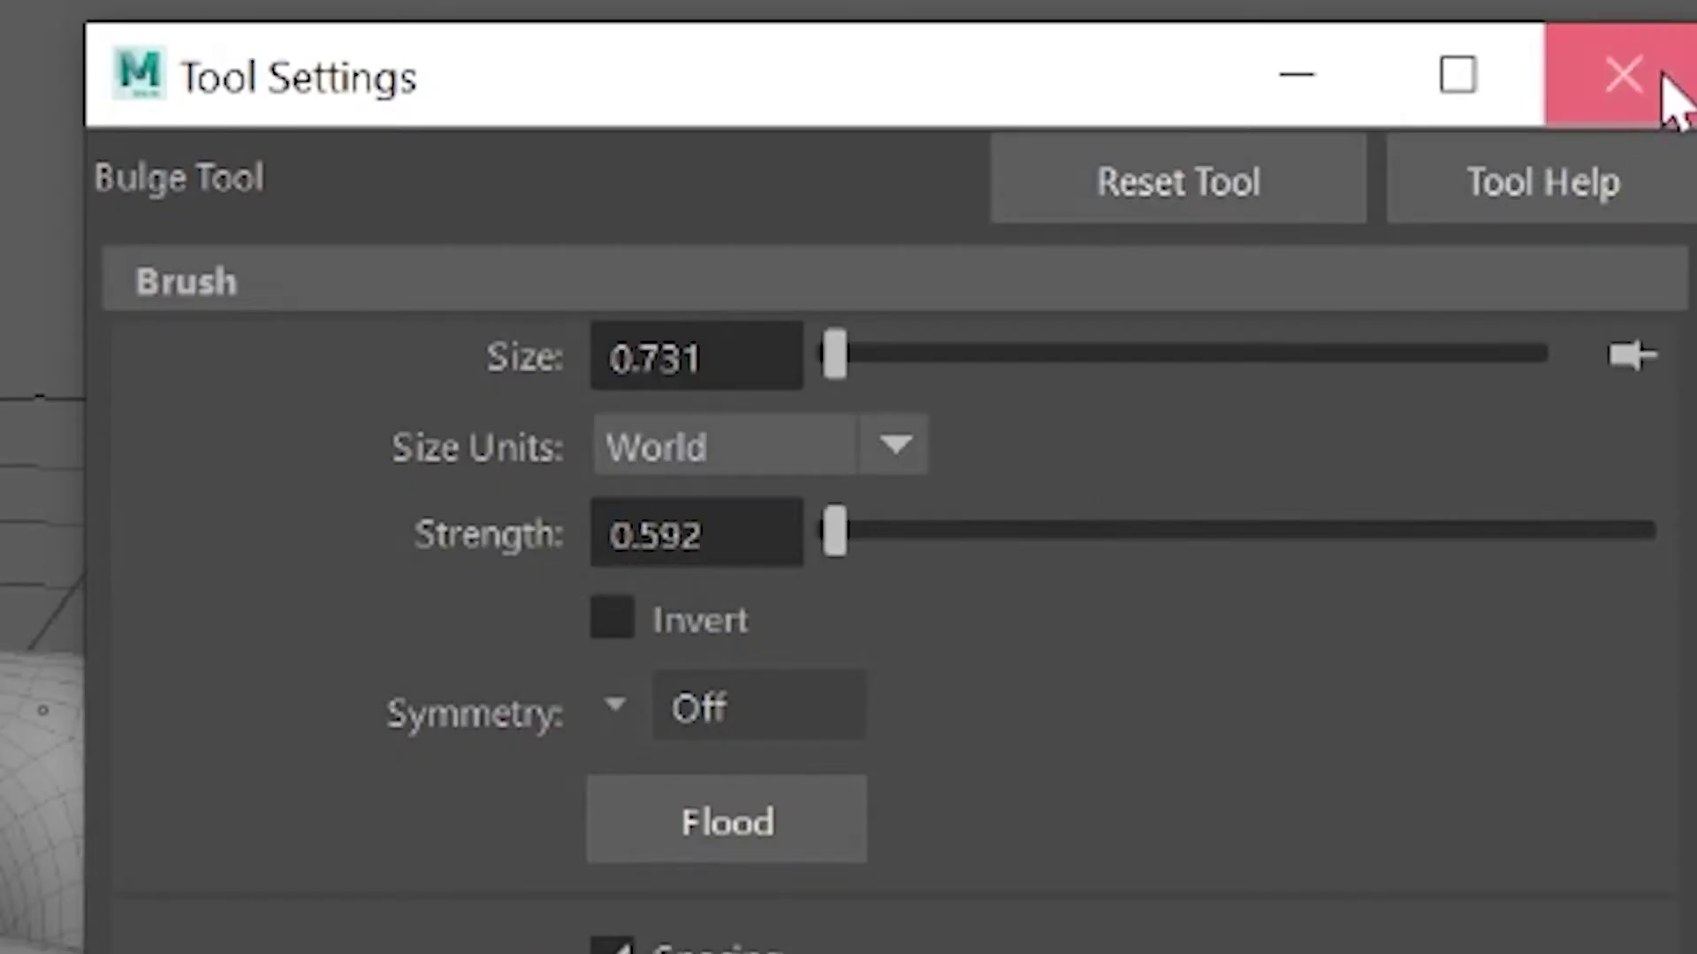
left_click(1373, 195)
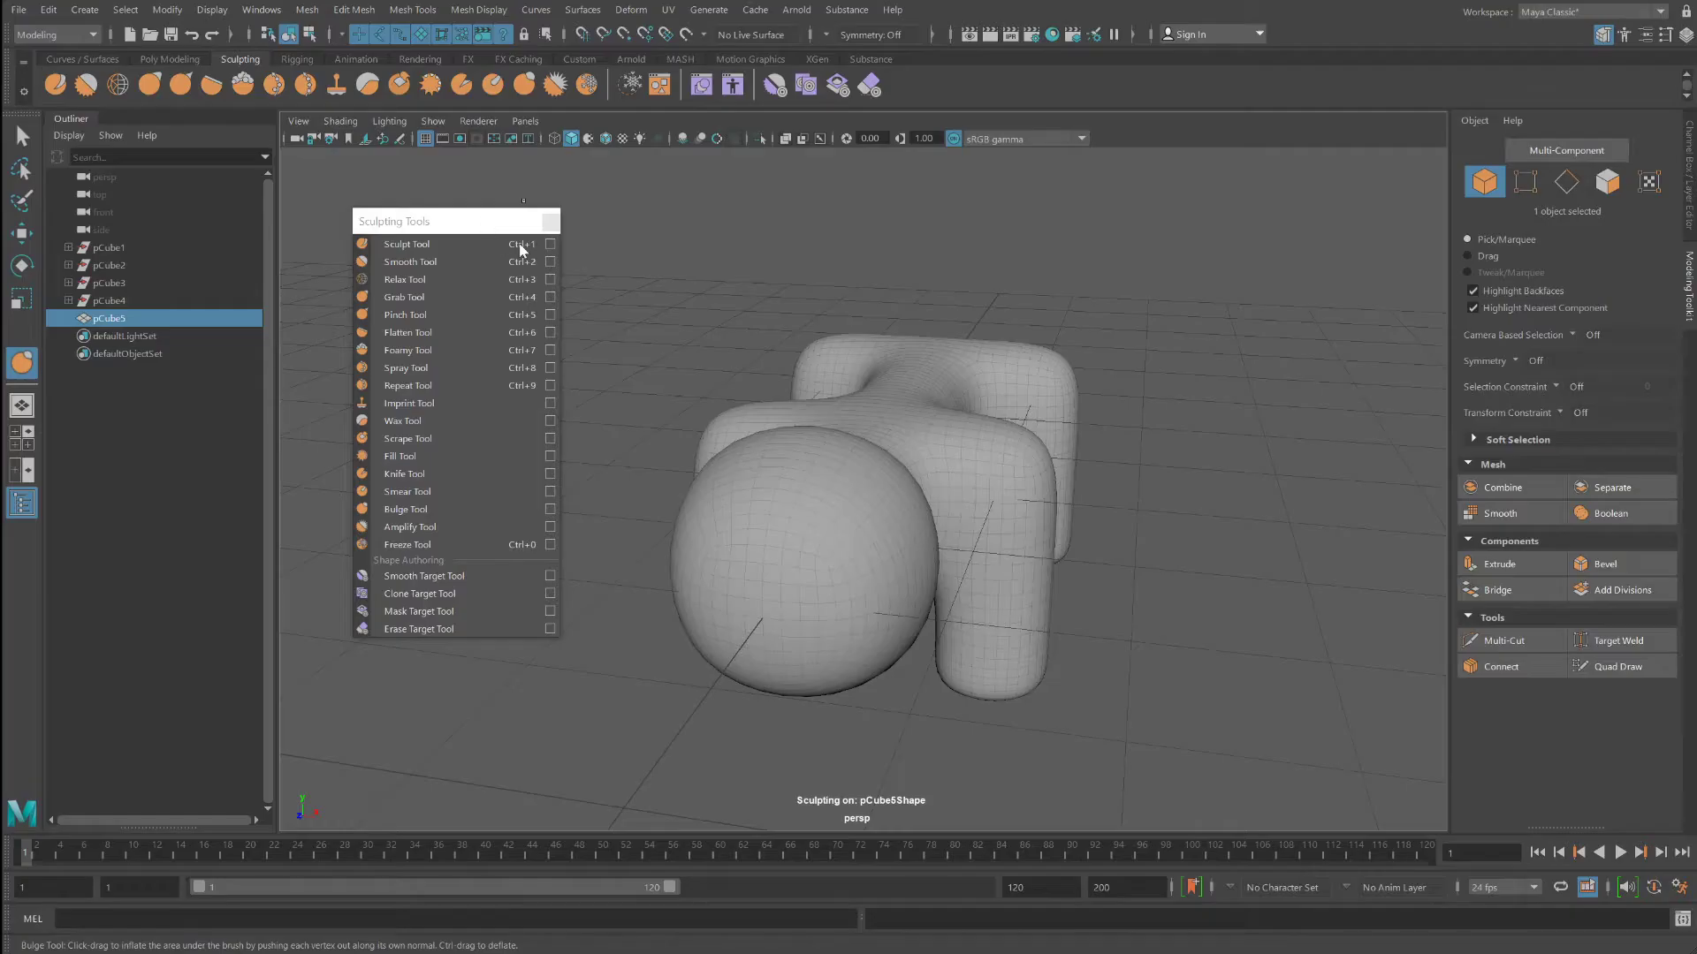
left_click(550, 224)
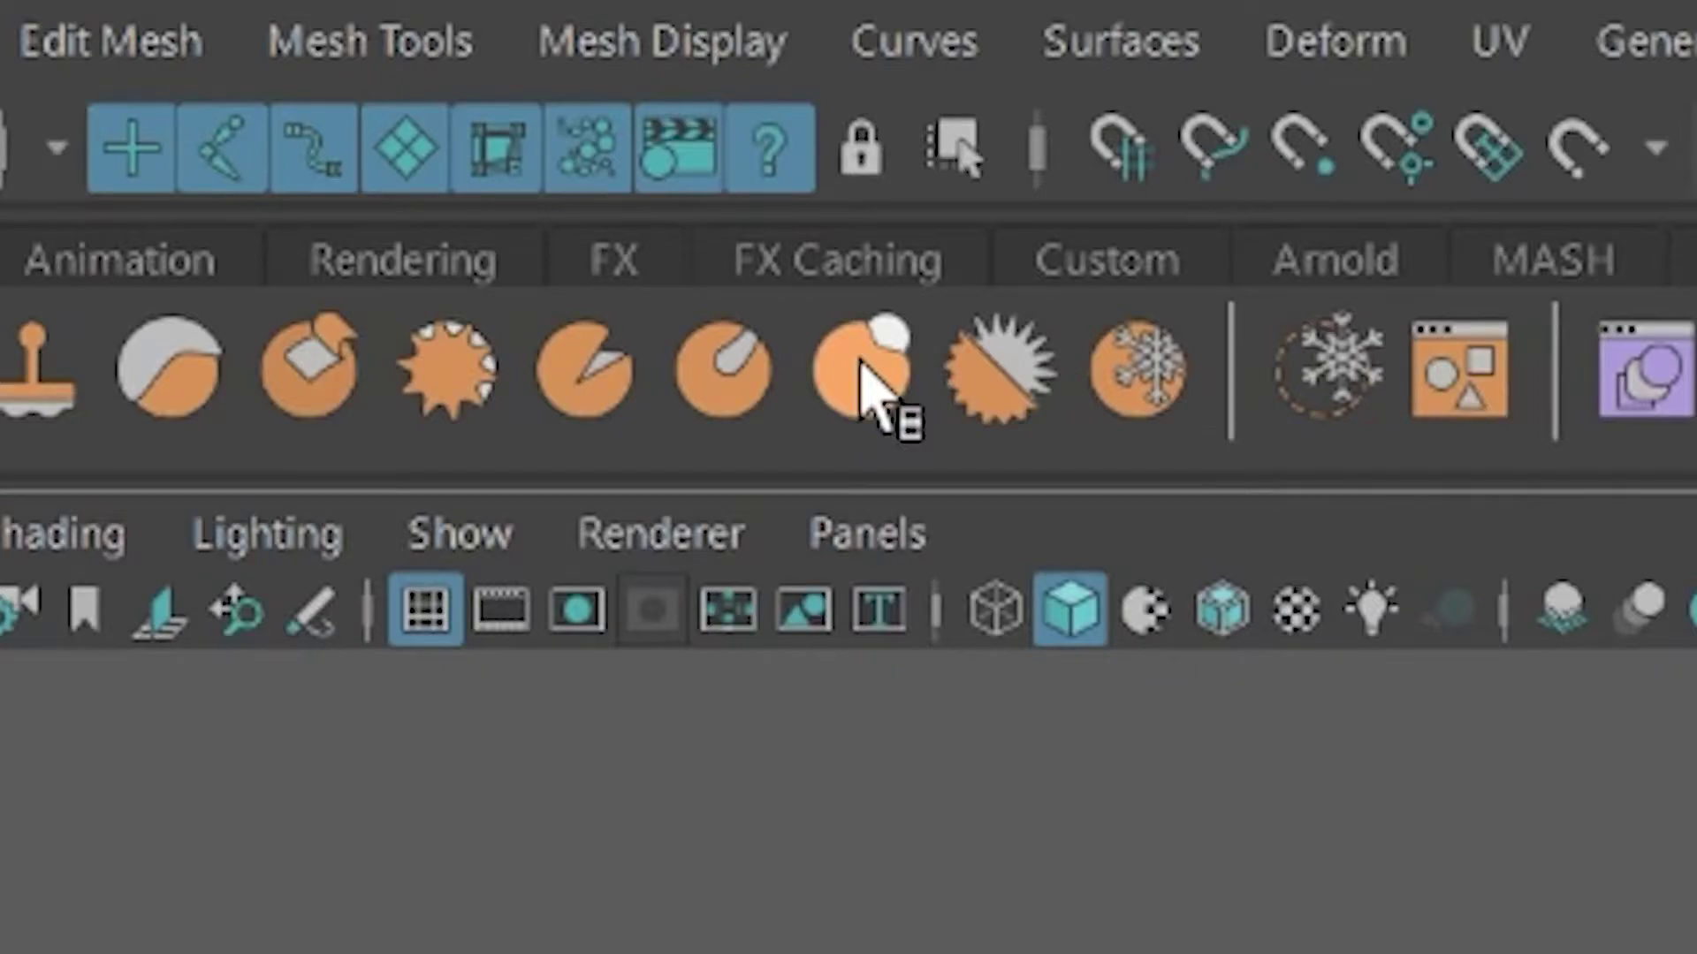
double_click(864, 371)
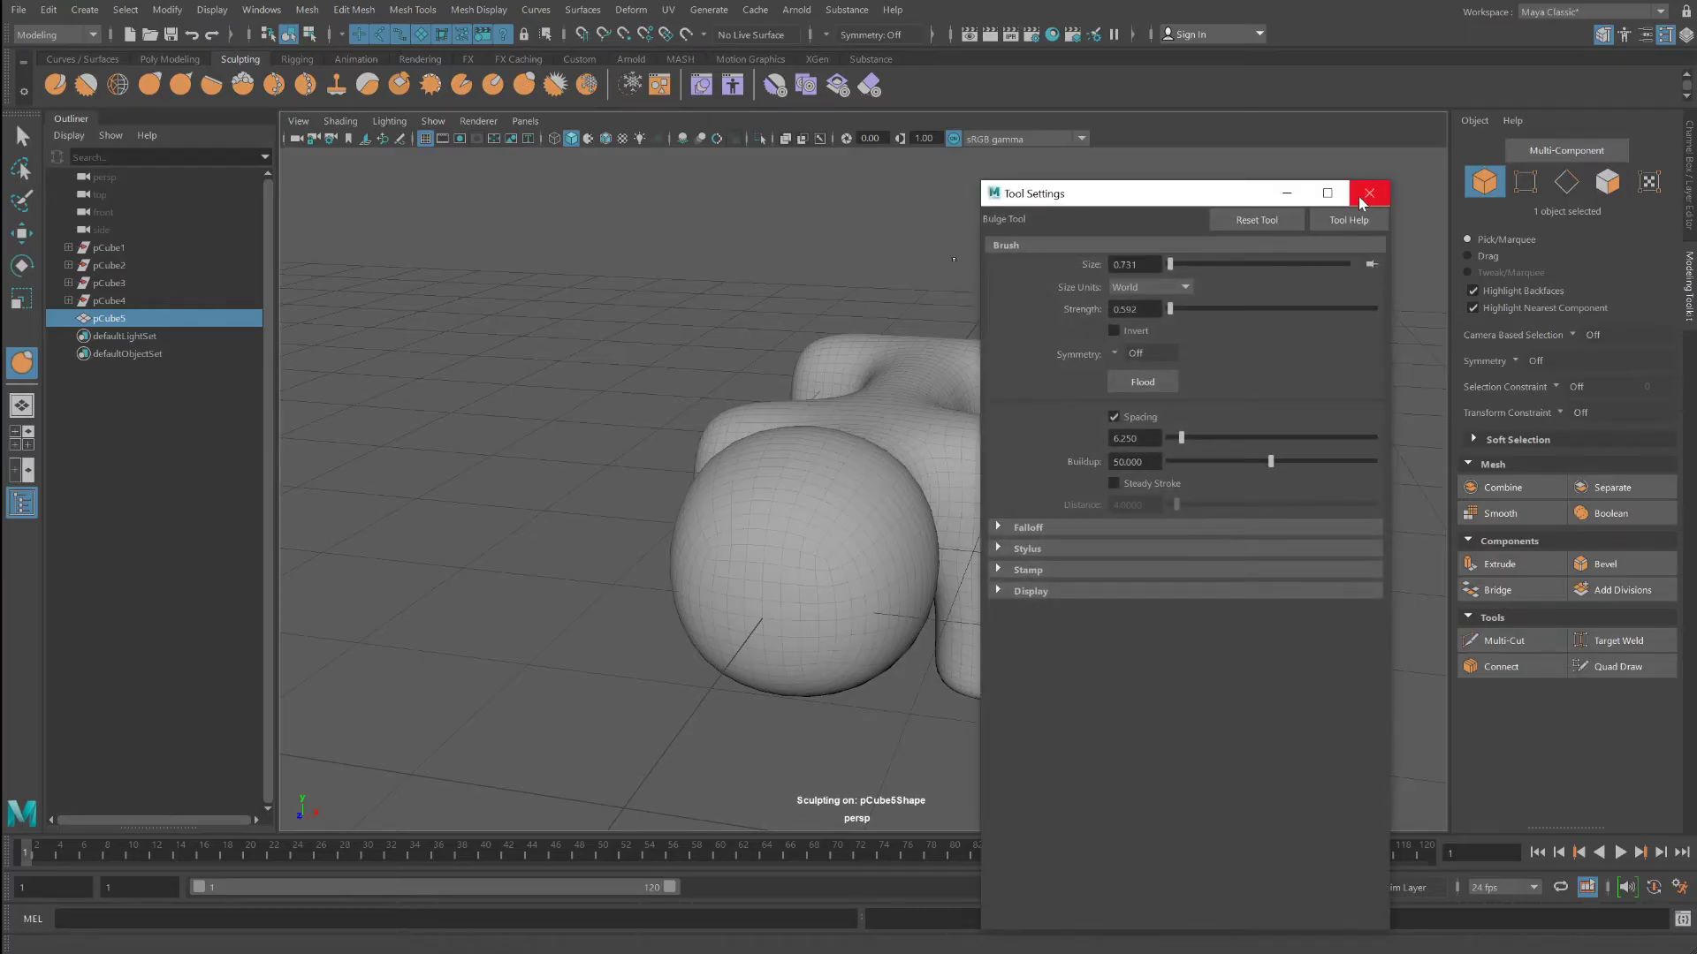
left_click(1368, 194)
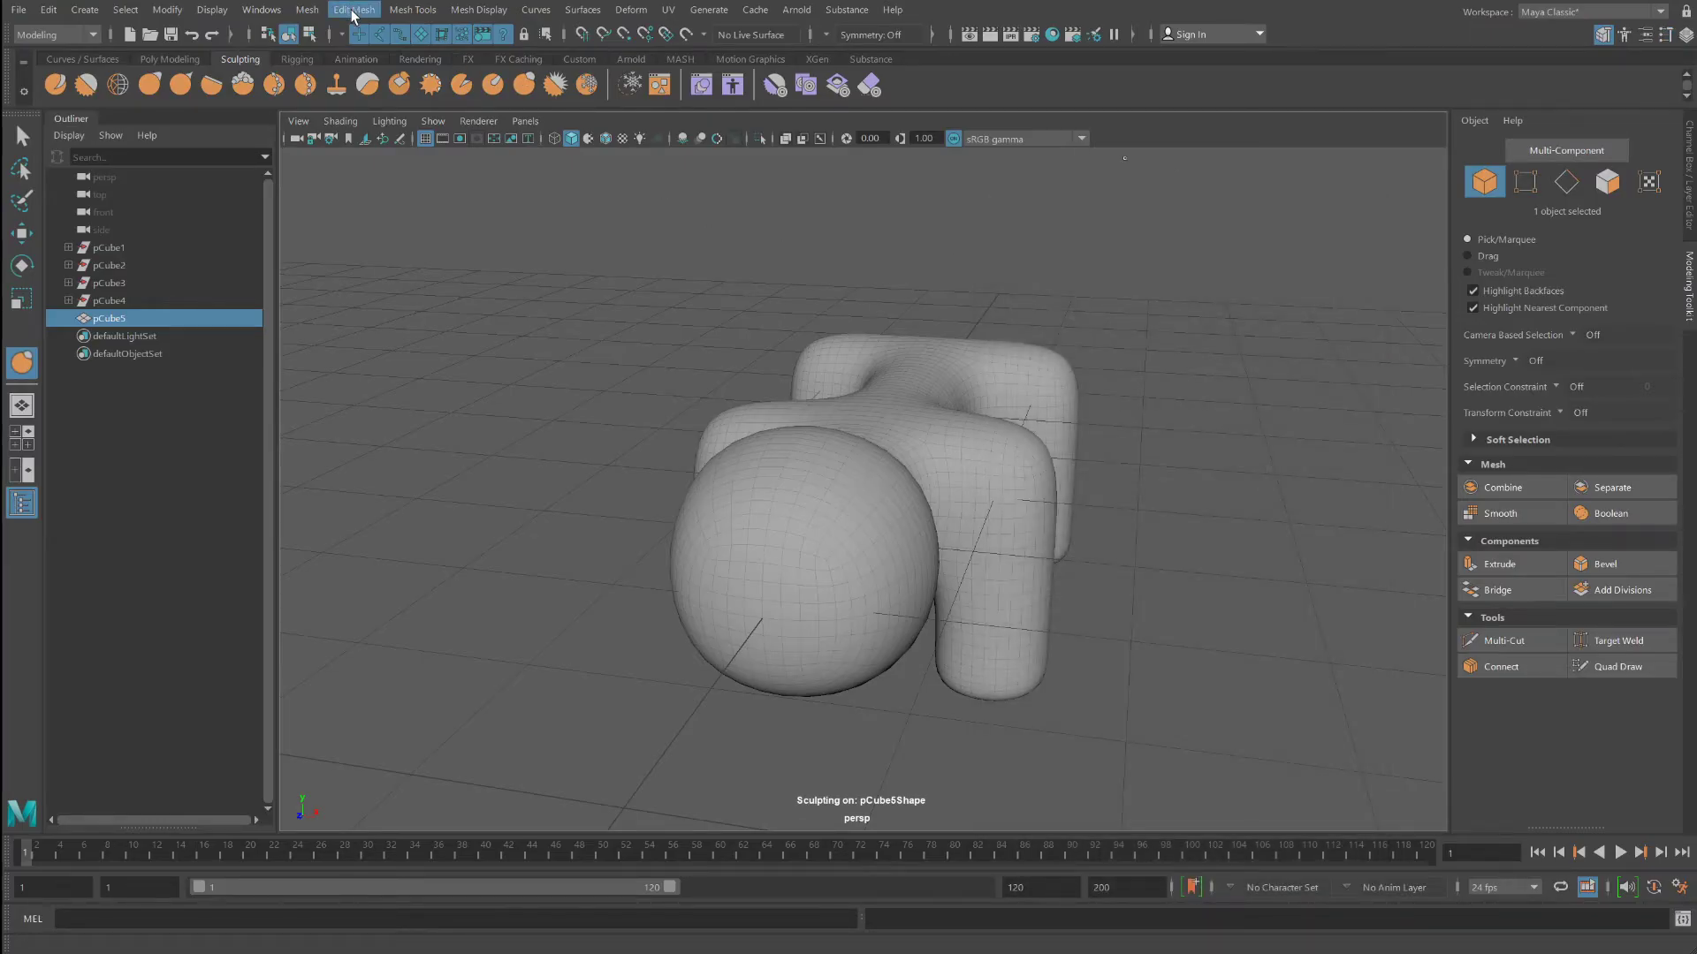
Step: Detach the Sculpting Tools collection again and move its floating window clear of the mesh
left_click(413, 9)
mouse_move(476, 272)
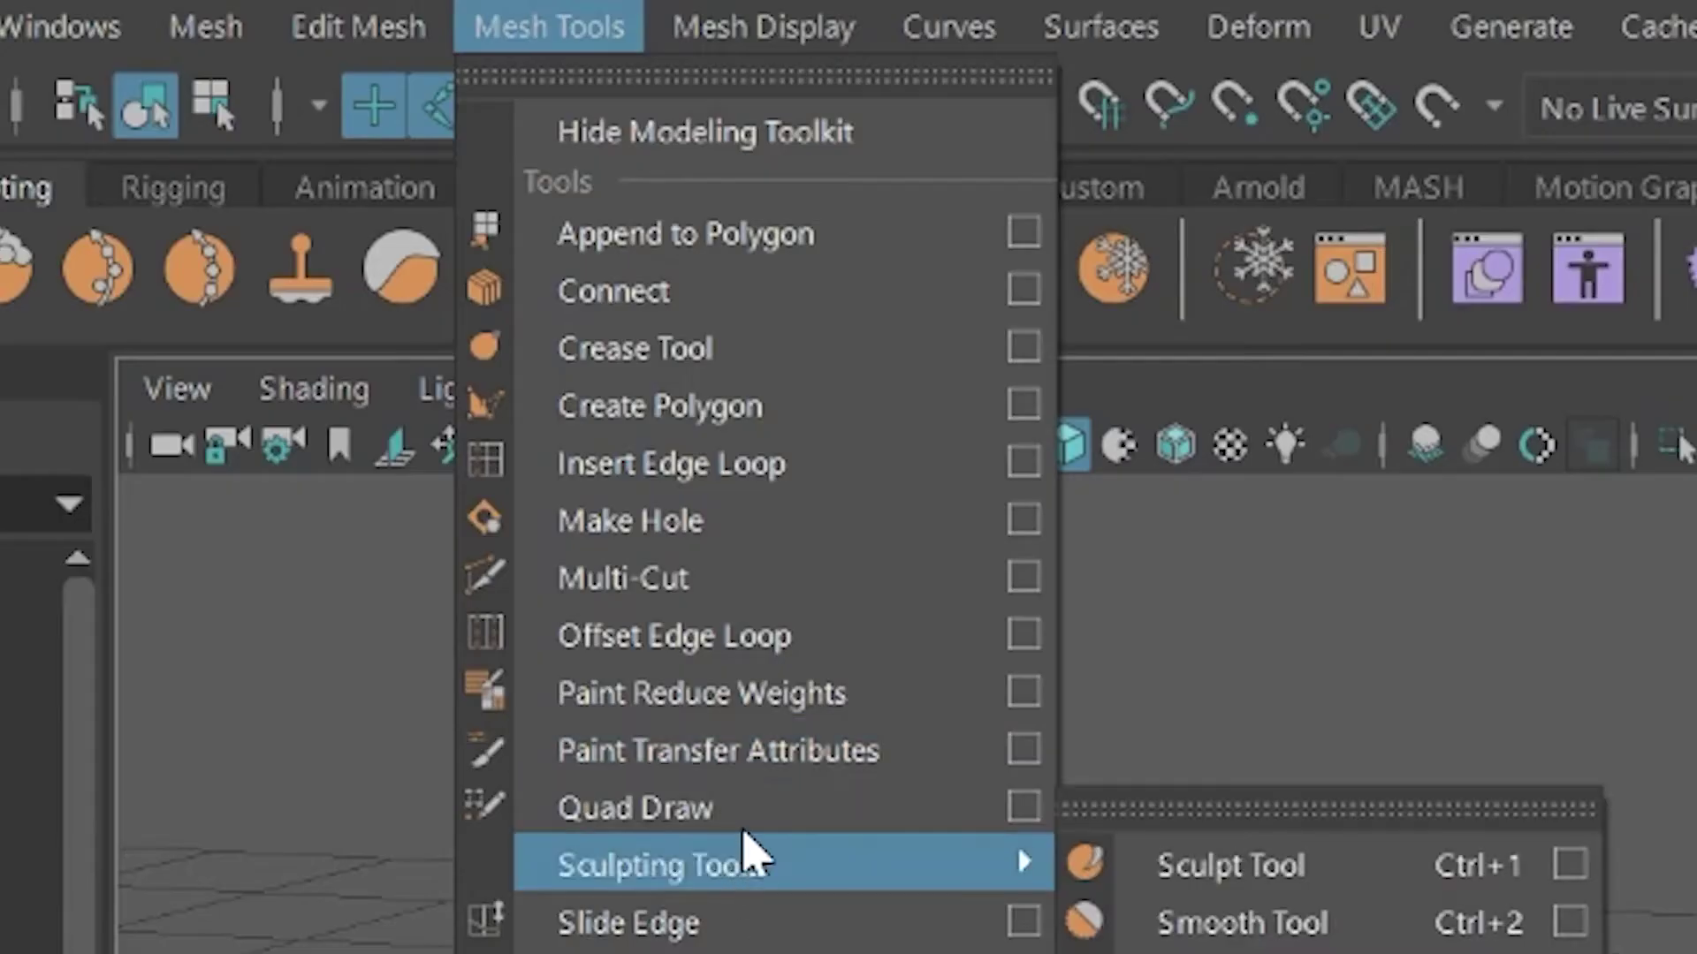
left_click(1268, 809)
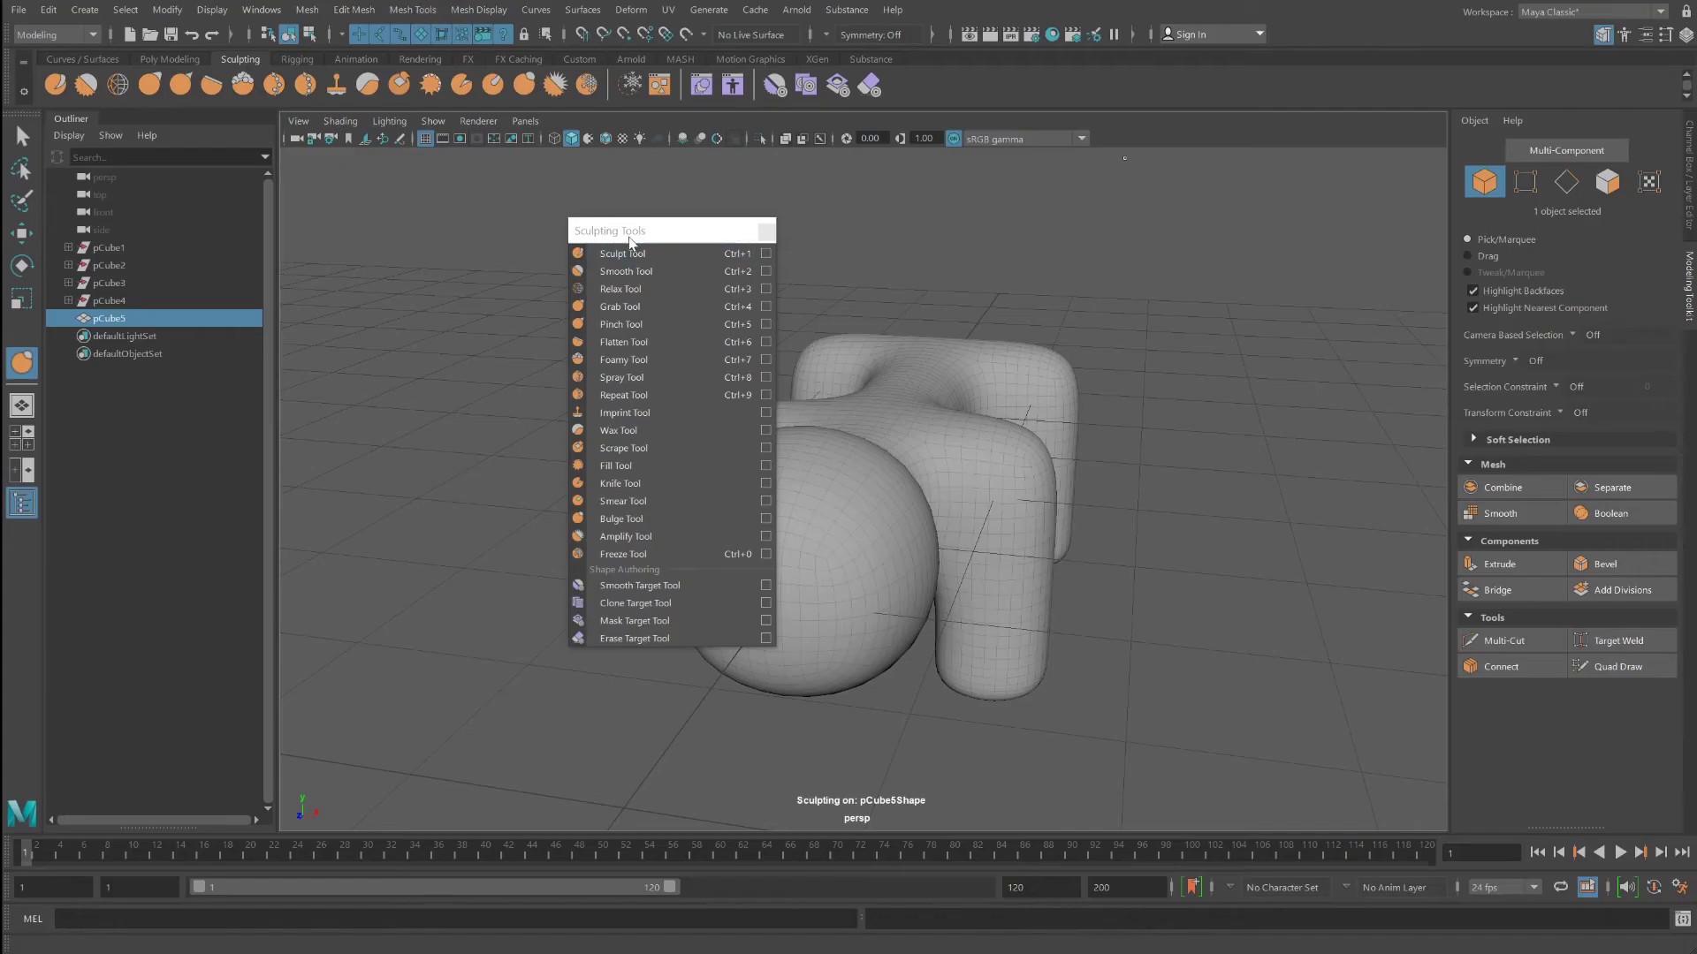
left_click_drag(630, 240, 1267, 285)
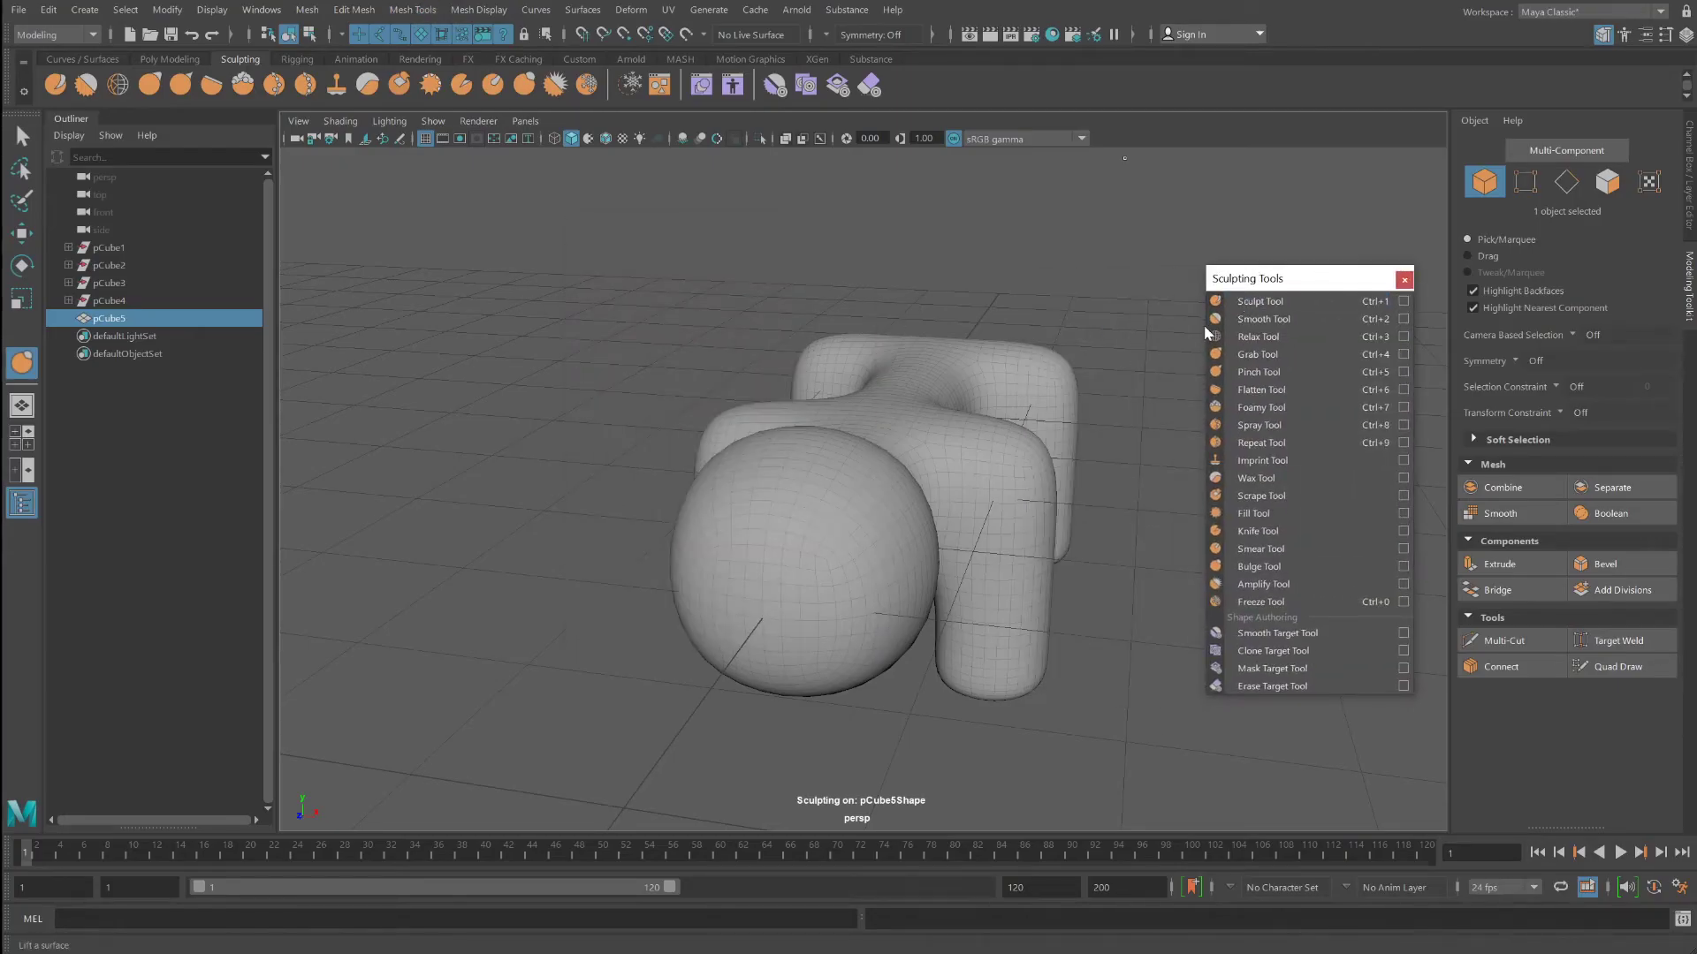
Step: Activate the Bulge tool and enlarge its brush until it is wider than the model's round head
left_click(1258, 567)
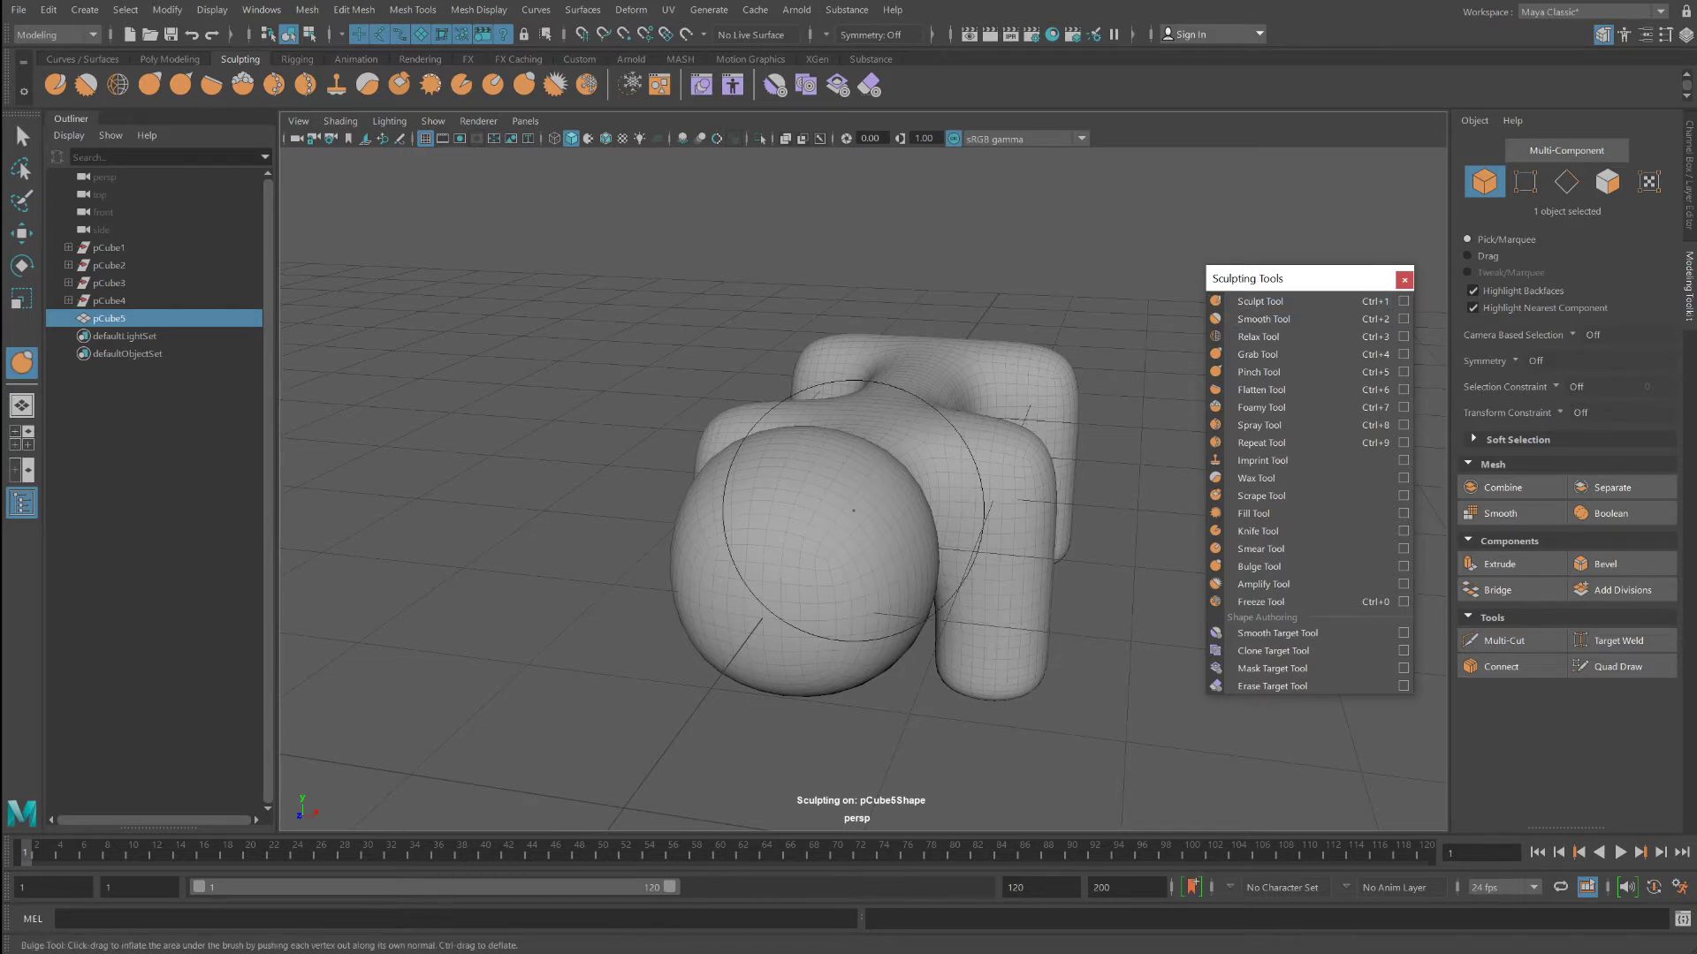
scroll(830, 521, "down", 3)
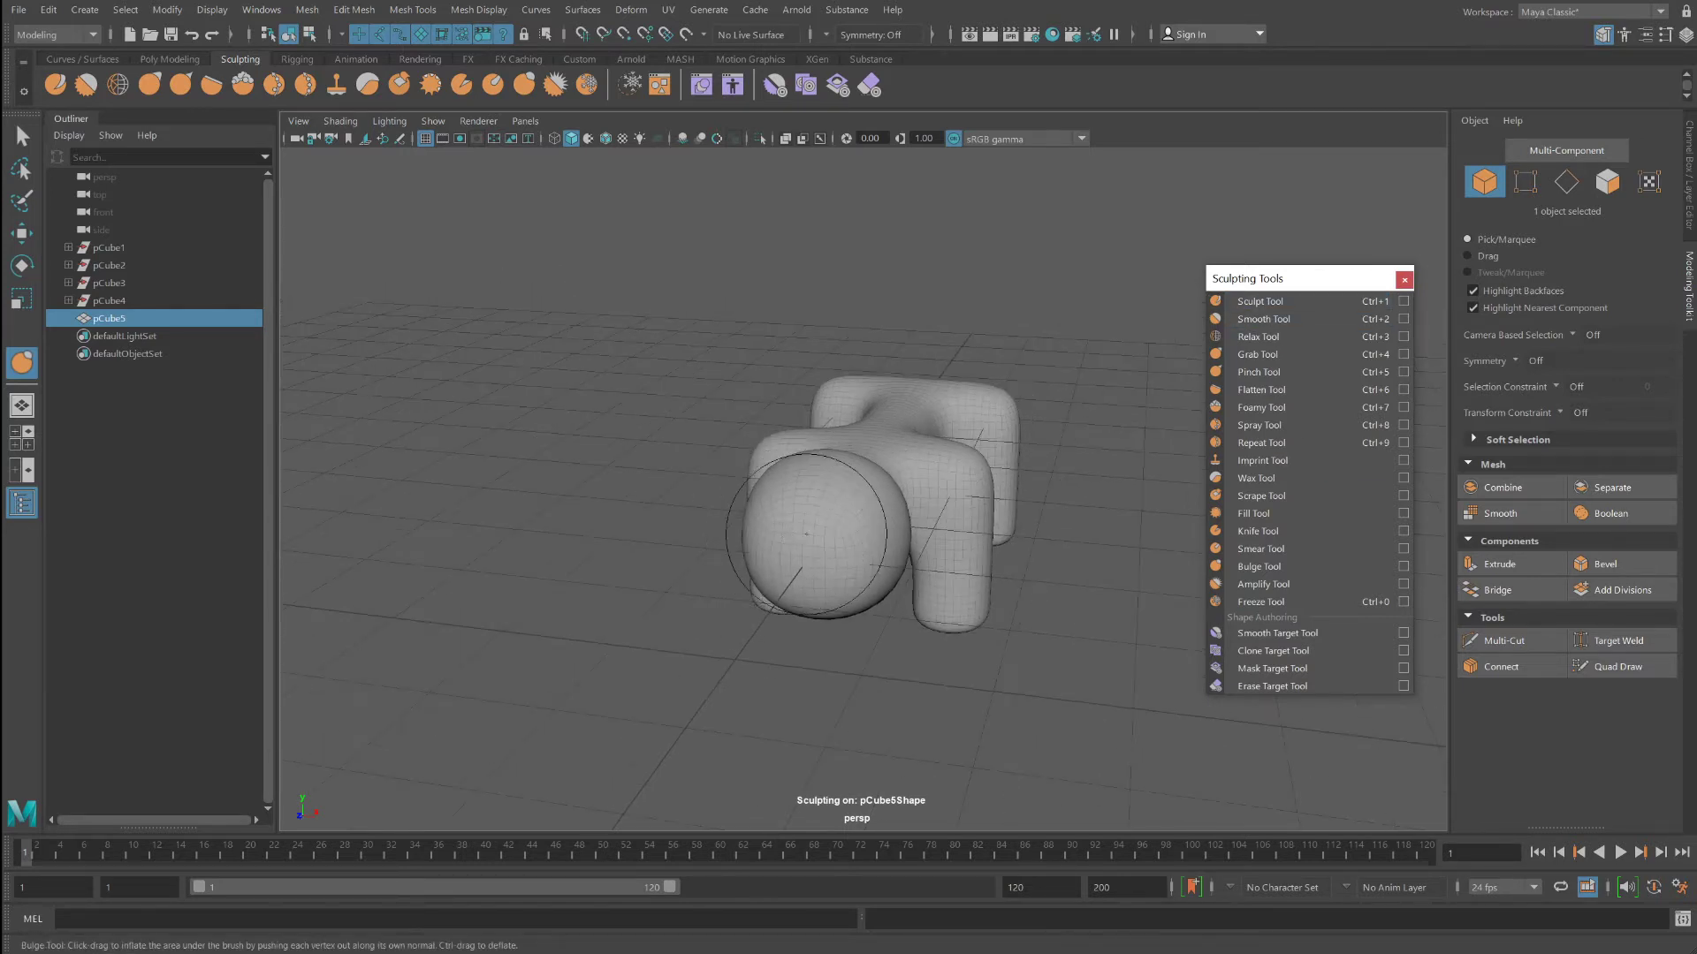
key("b")
left_click_drag(805, 533, 900, 532)
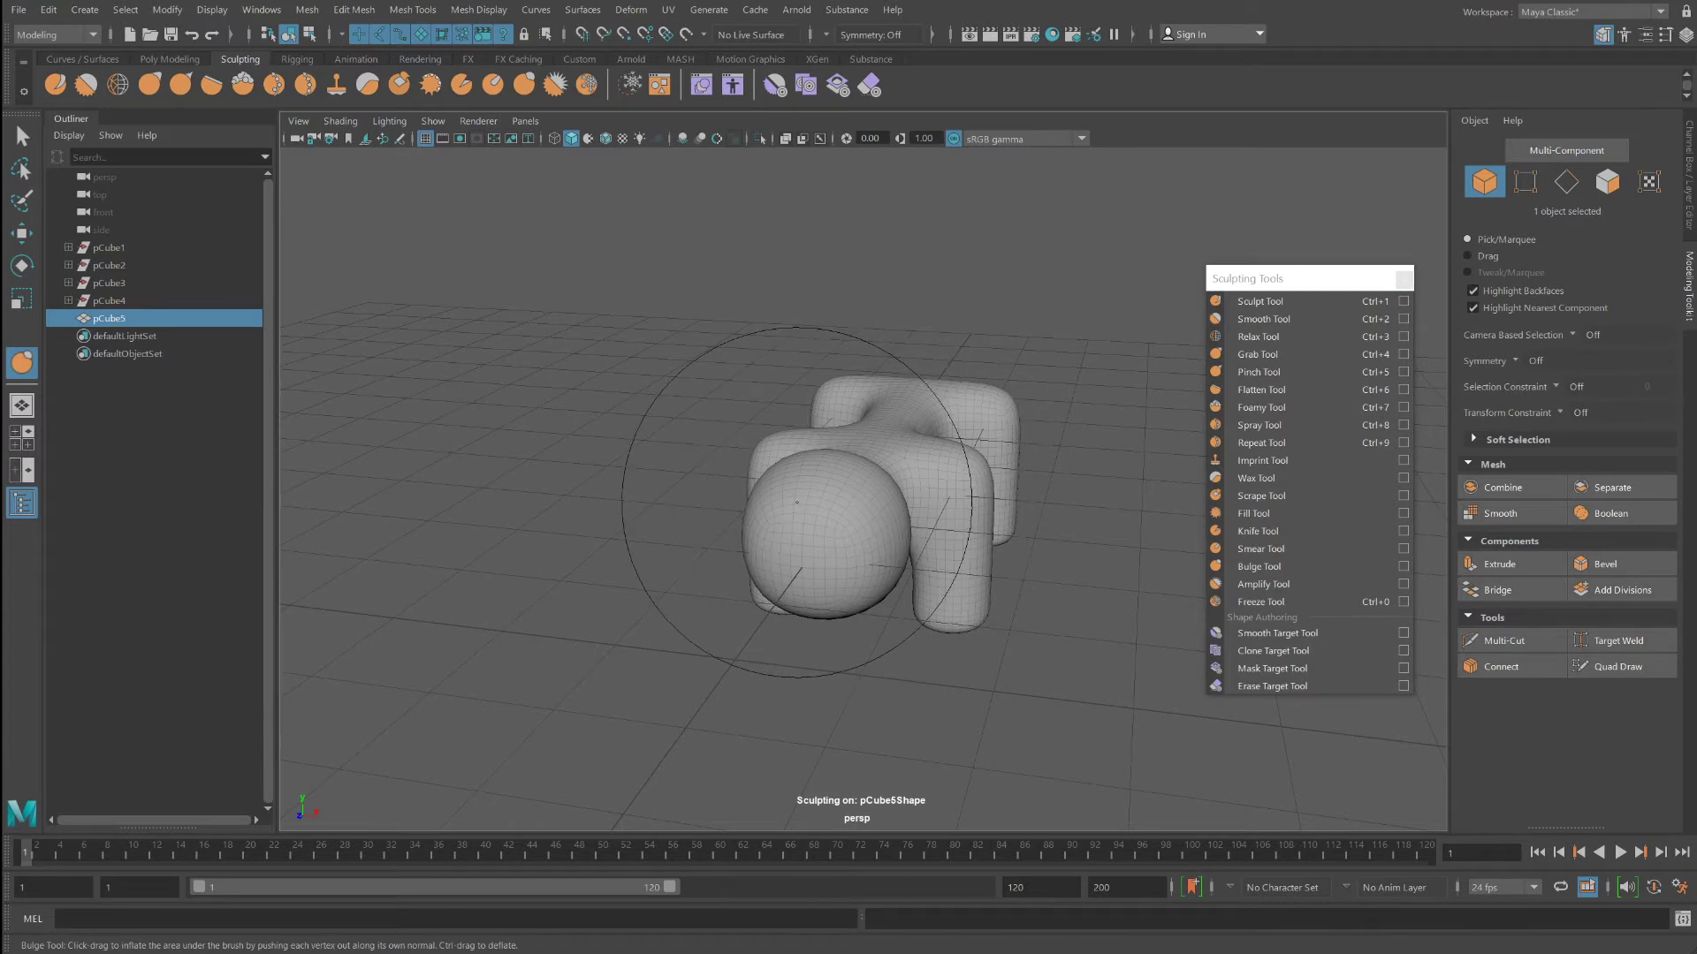
Step: Try inflating the head with the Bulge tool while symmetry is off, and undo the strokes
mouse_move(805, 503)
left_mouse_down()
mouse_move(754, 532)
mouse_move(830, 532)
mouse_move(806, 524)
left_mouse_up()
key("b")
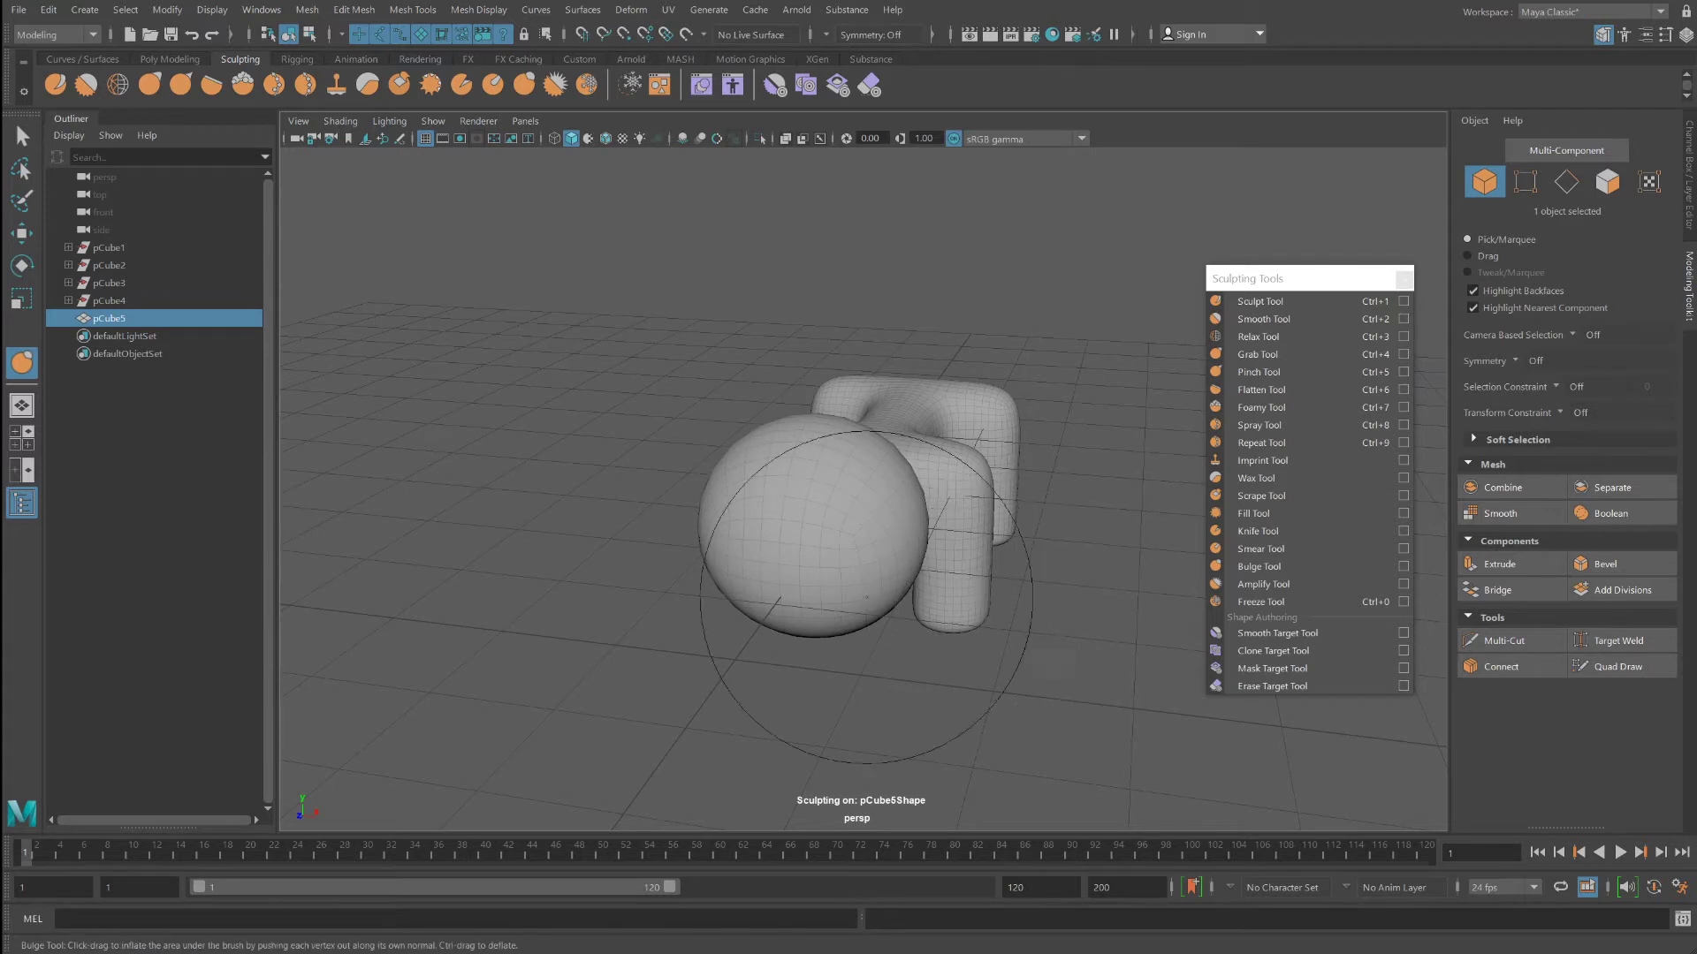
mouse_move(998, 595)
left_mouse_down("alt")
mouse_move(777, 561)
mouse_move(834, 563)
left_mouse_up("alt")
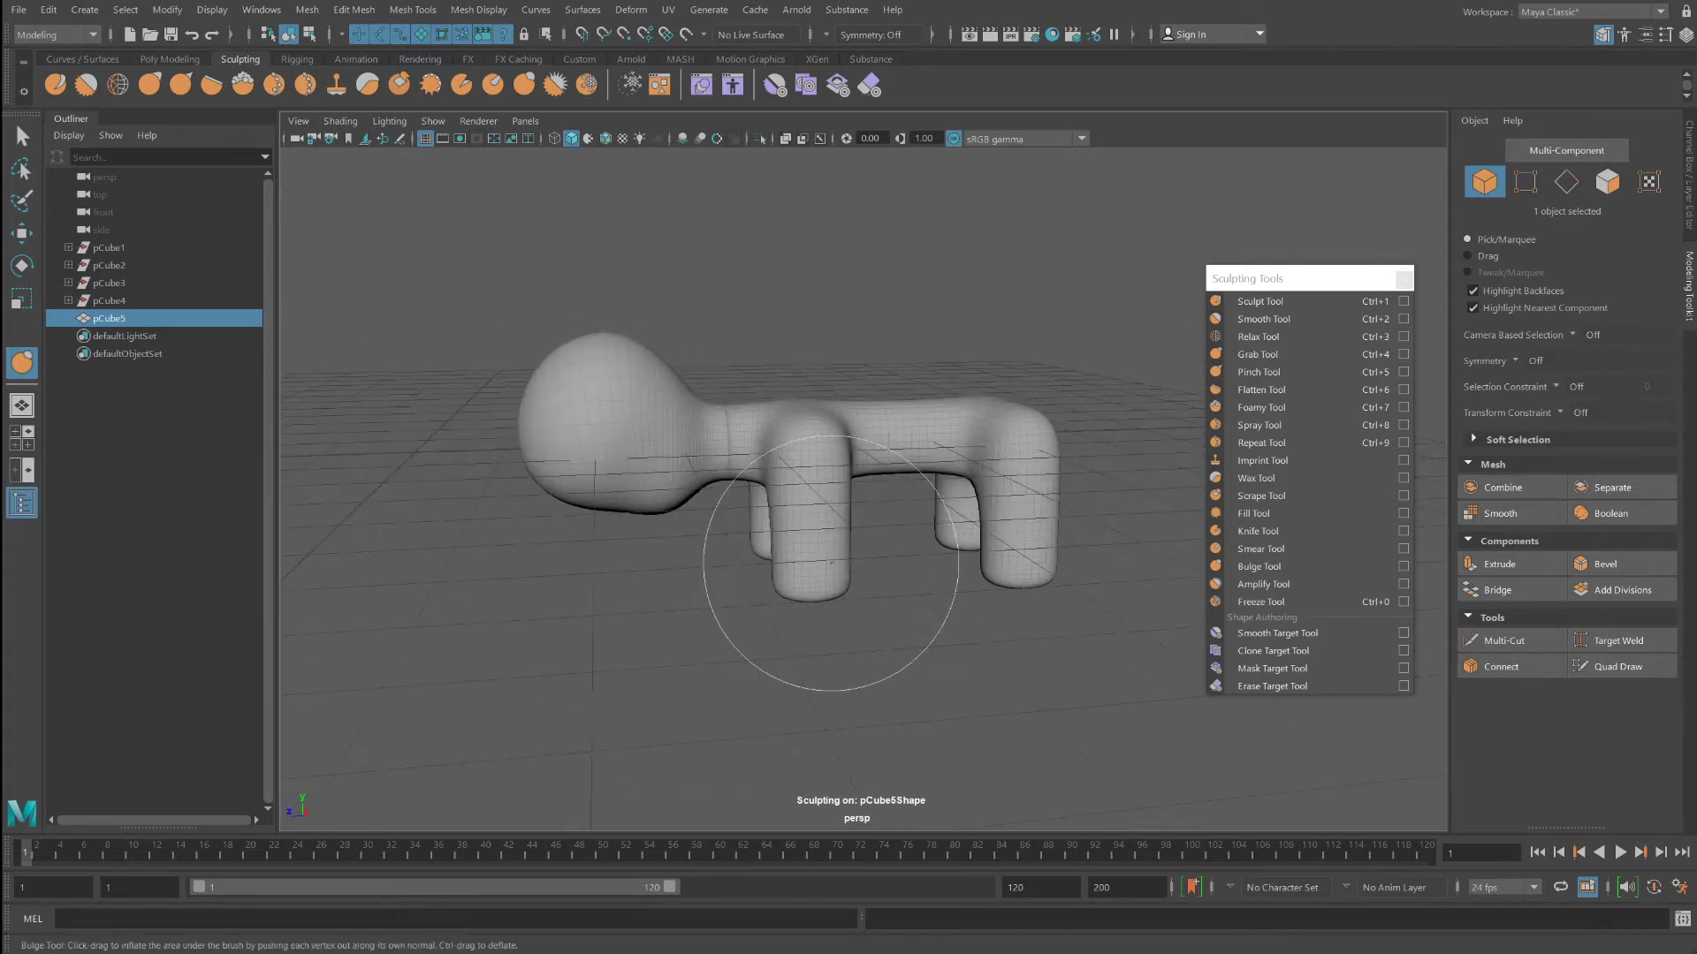
key("ctrl+z")
key("ctrl+z")
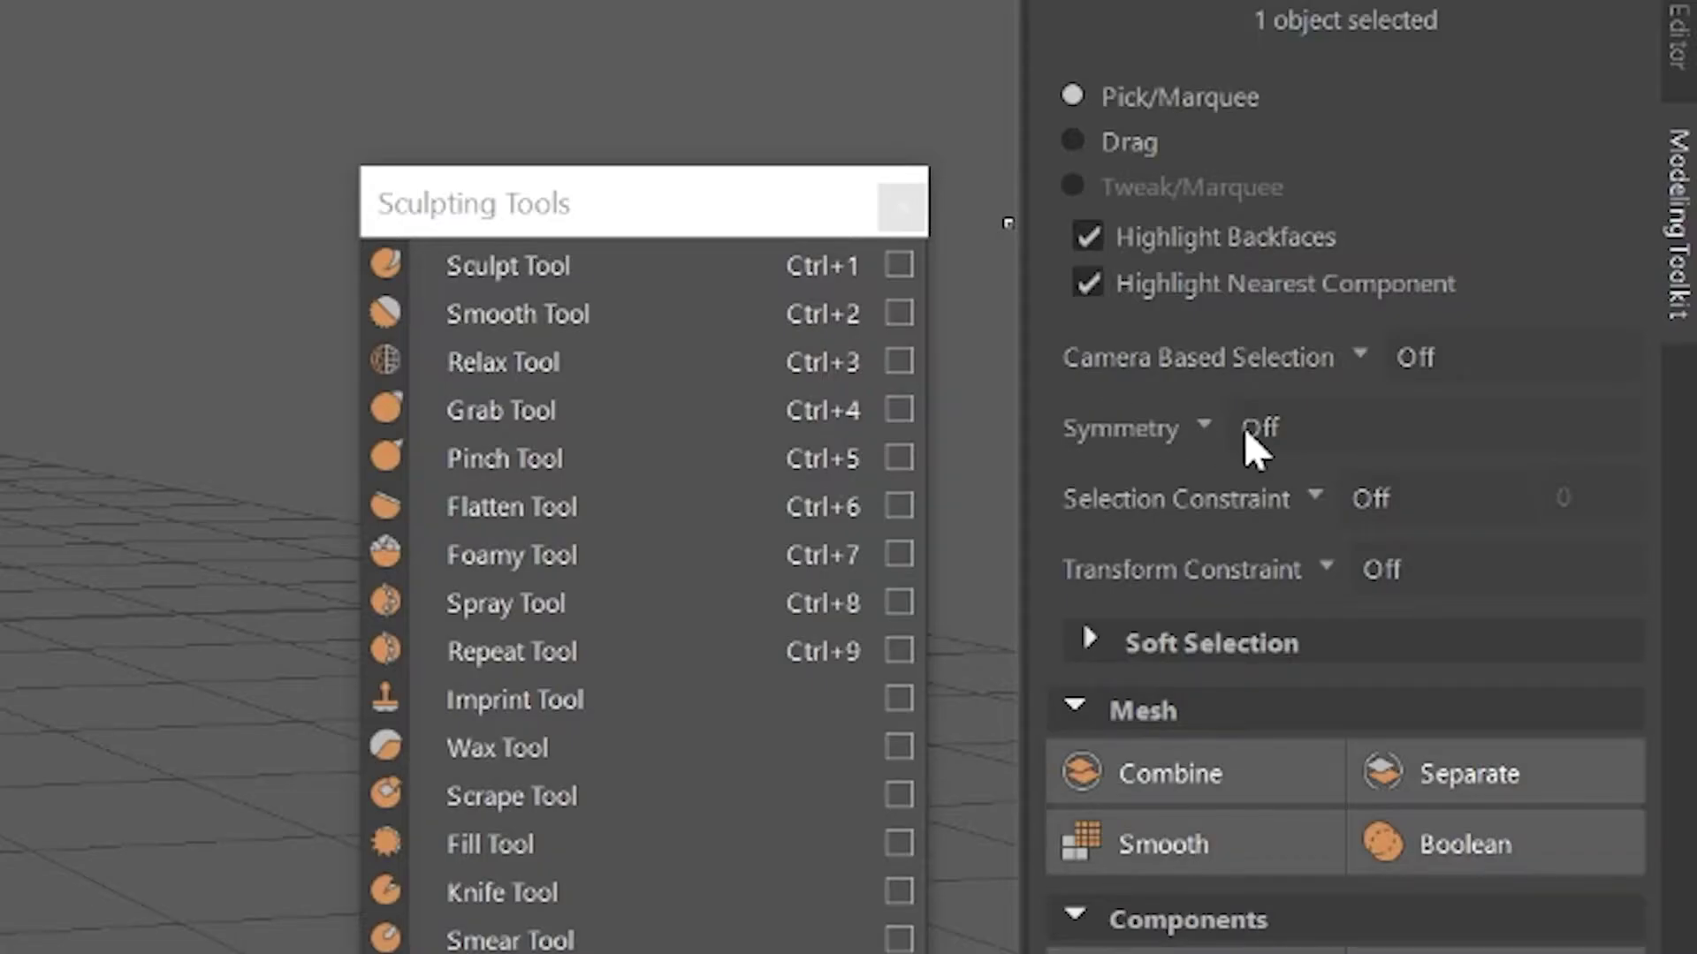
Step: Set the symmetry to Object X and inflate the head evenly on both sides with the Bulge tool
left_click(1531, 361)
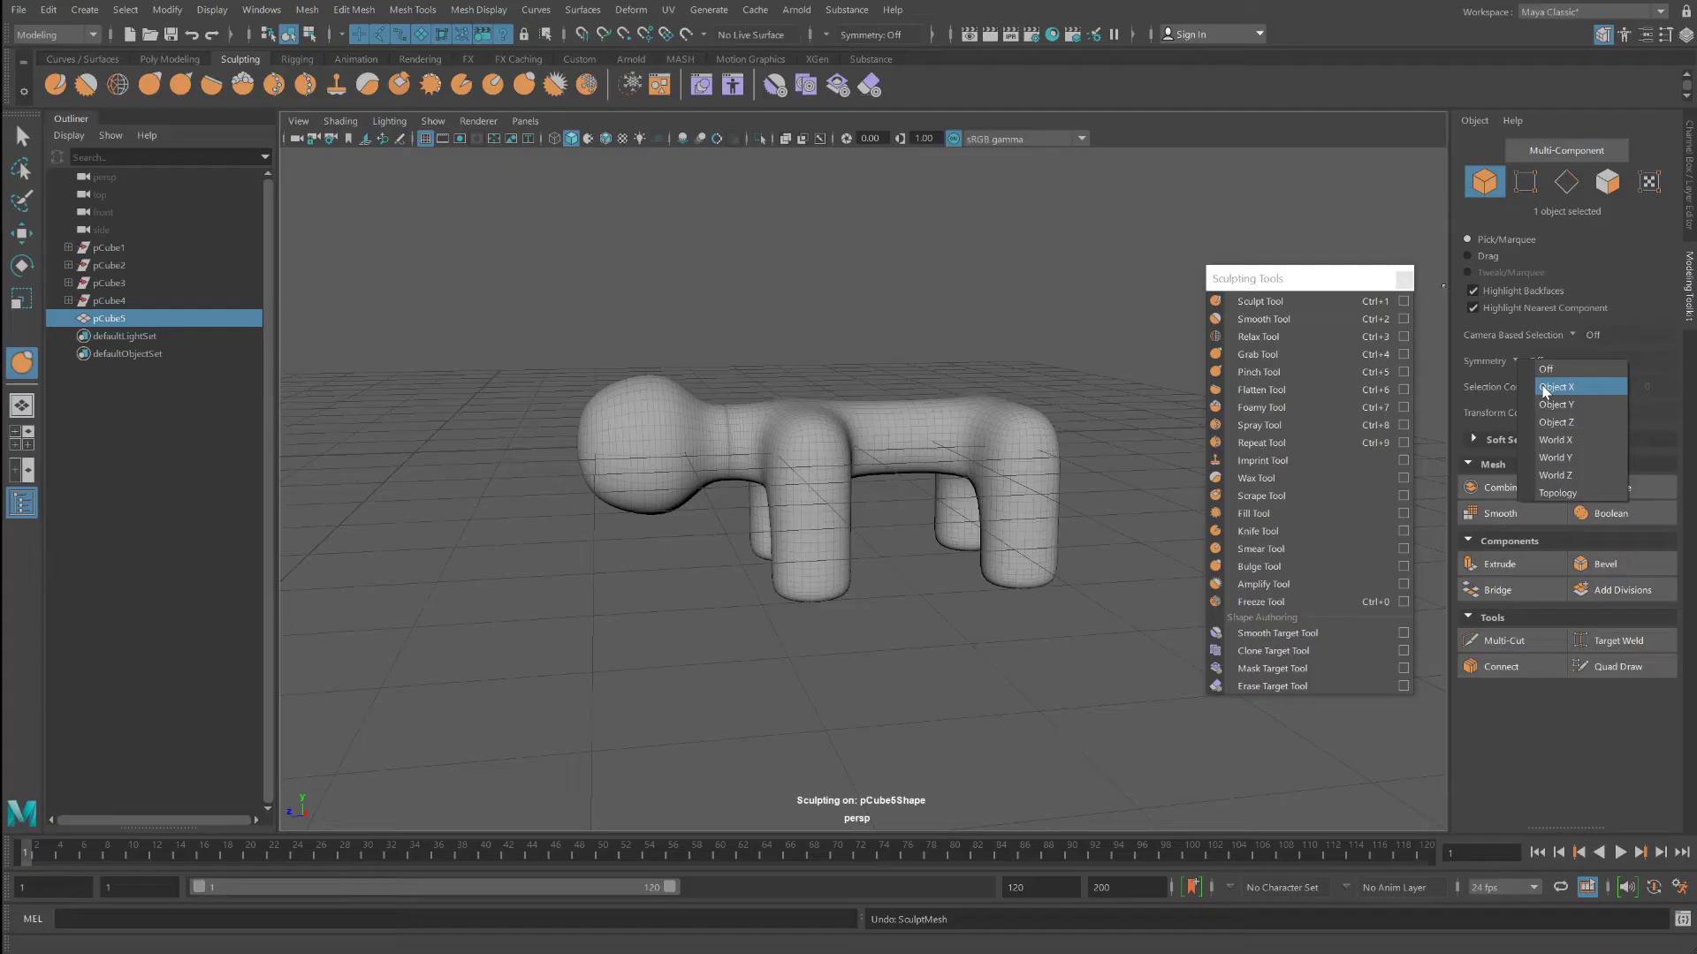
left_click(1545, 387)
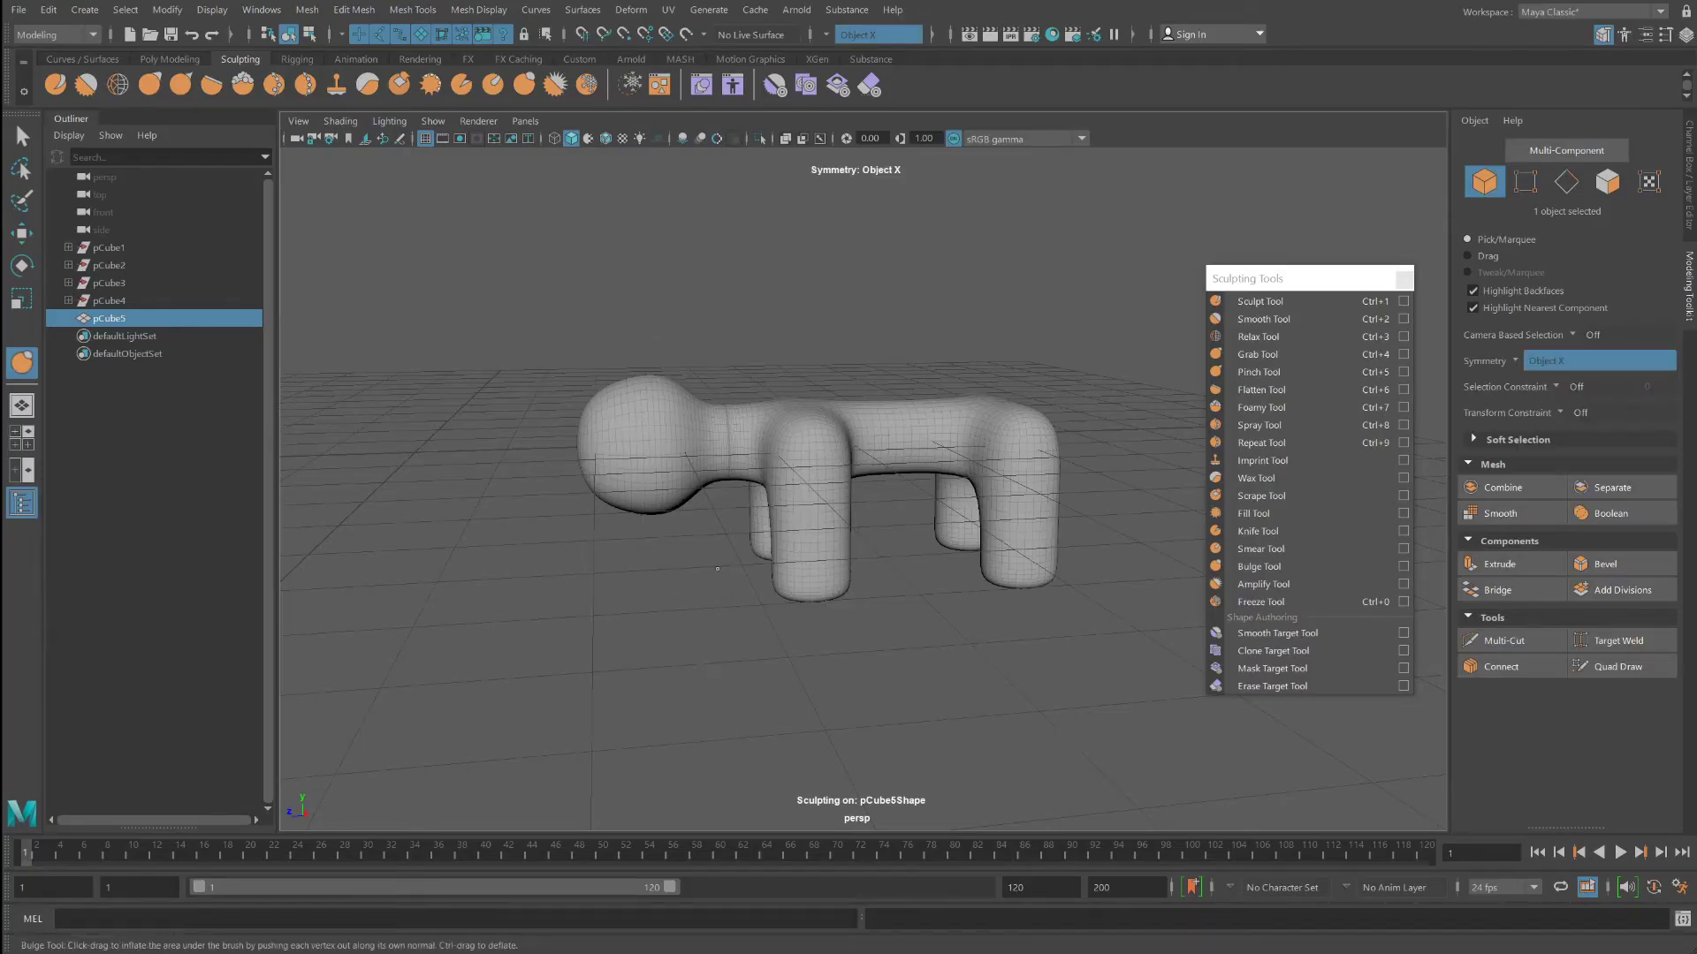
mouse_move(706, 570)
left_mouse_down("alt")
mouse_move(822, 595)
mouse_move(878, 549)
left_mouse_up("alt")
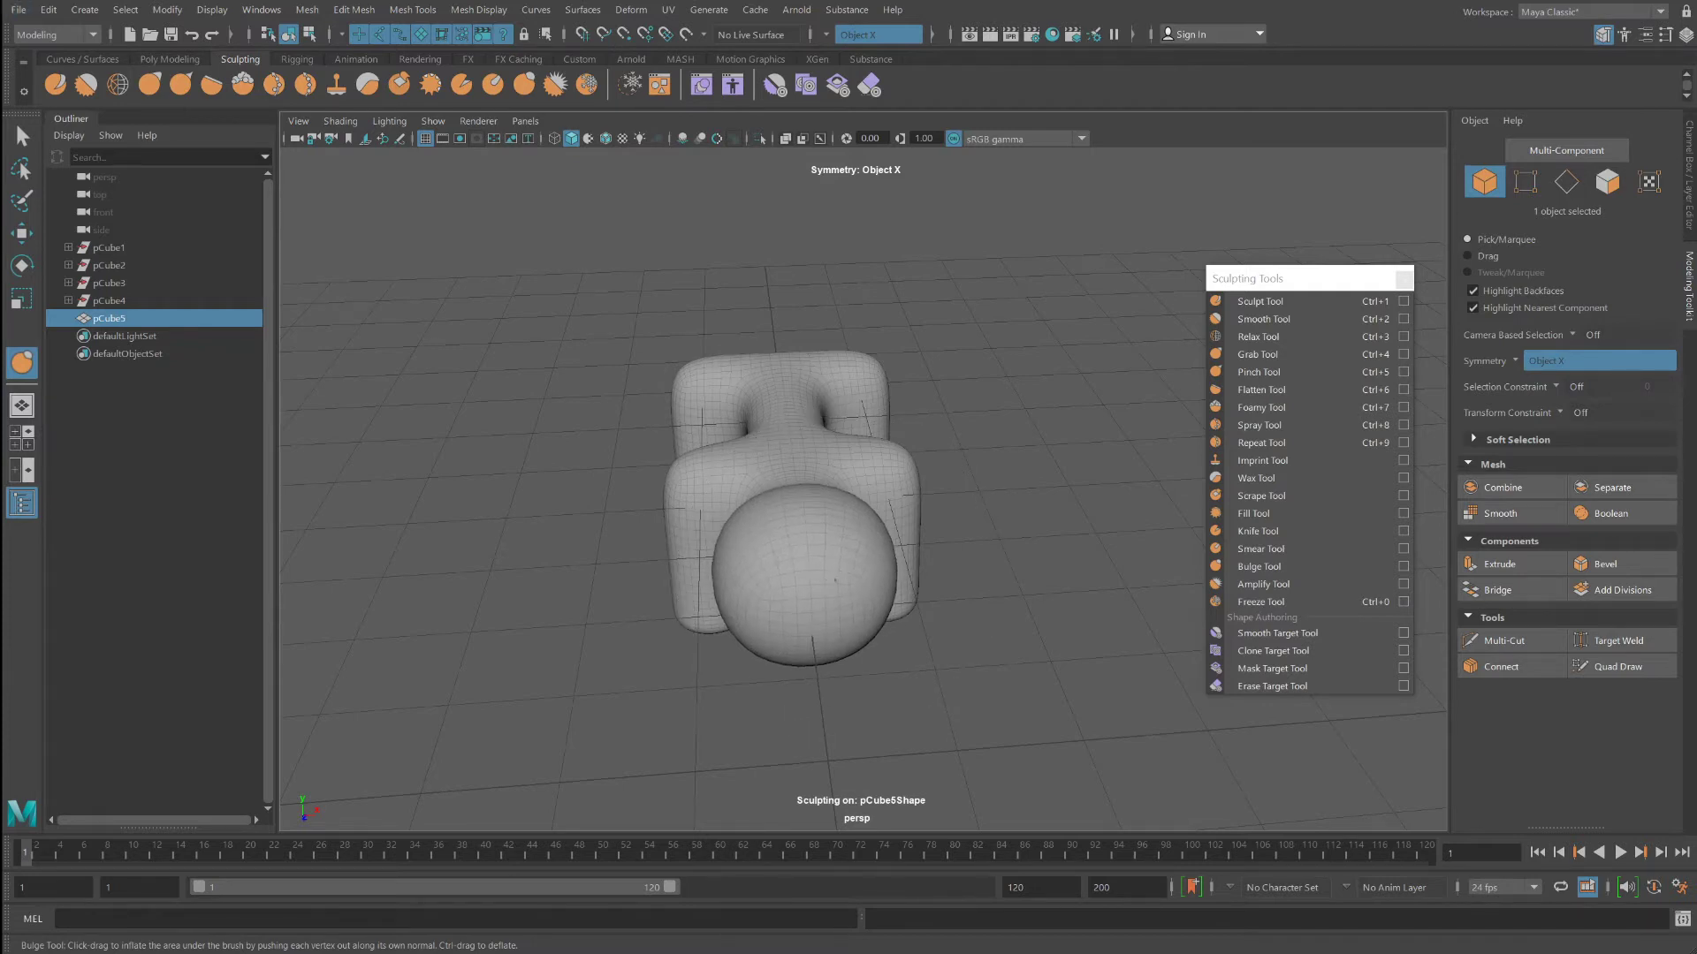
middle_click_drag(778, 581, 778, 491, "alt")
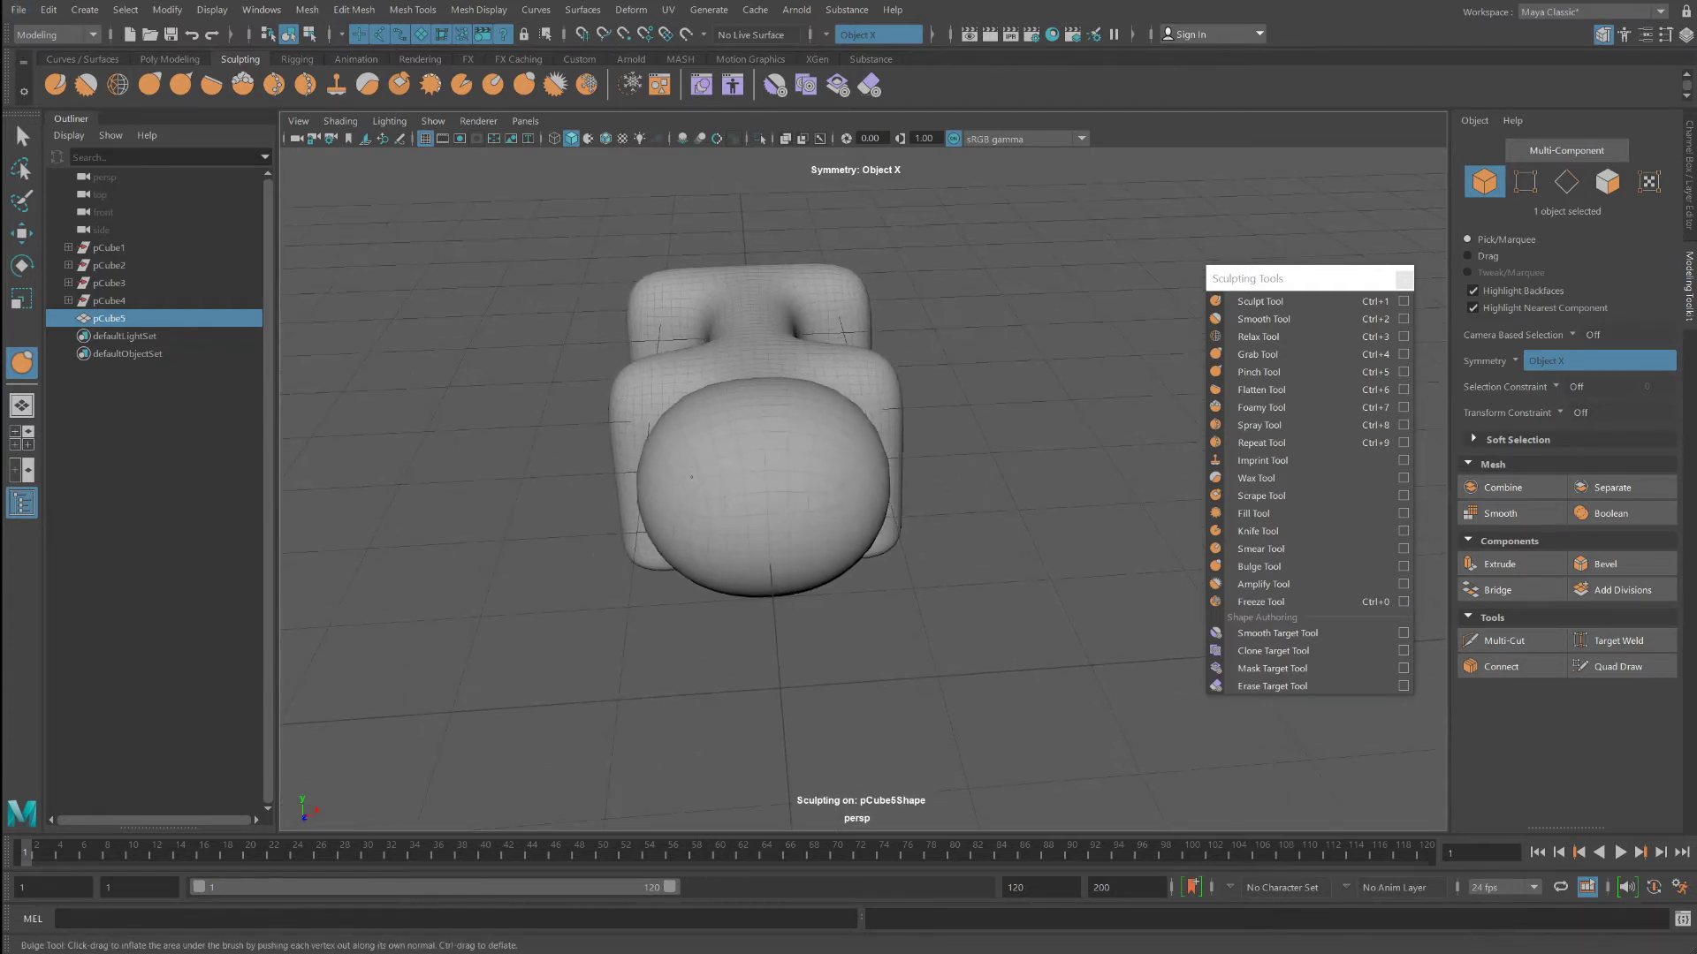
mouse_move(758, 644)
left_mouse_down("alt")
mouse_move(653, 430)
mouse_move(606, 493)
mouse_move(619, 531)
mouse_move(602, 471)
mouse_move(698, 495)
mouse_move(778, 601)
mouse_move(822, 600)
mouse_move(777, 644)
mouse_move(831, 627)
mouse_move(708, 556)
mouse_move(712, 576)
left_mouse_up("alt")
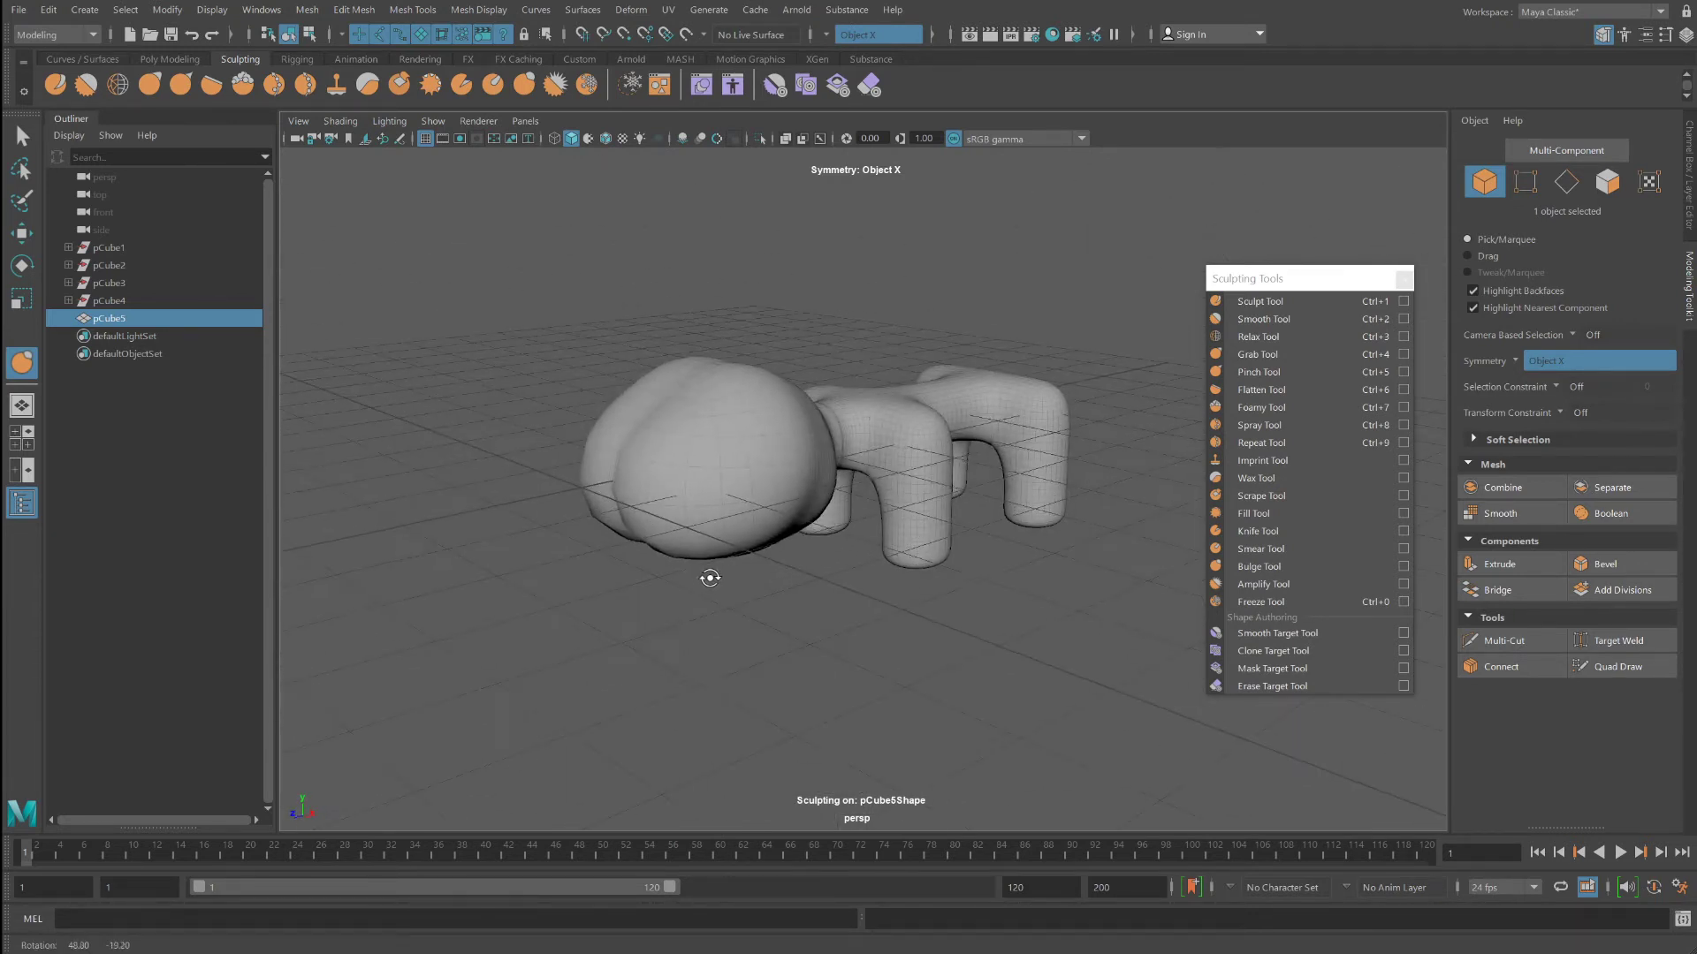
Step: Try to even out the bulged head with the Smooth tool
left_click(1270, 319)
mouse_move(667, 427)
left_mouse_down()
mouse_move(658, 455)
mouse_move(697, 496)
mouse_move(707, 477)
mouse_move(681, 443)
mouse_move(701, 385)
mouse_move(975, 466)
mouse_move(895, 408)
mouse_move(733, 419)
mouse_move(758, 481)
left_mouse_up()
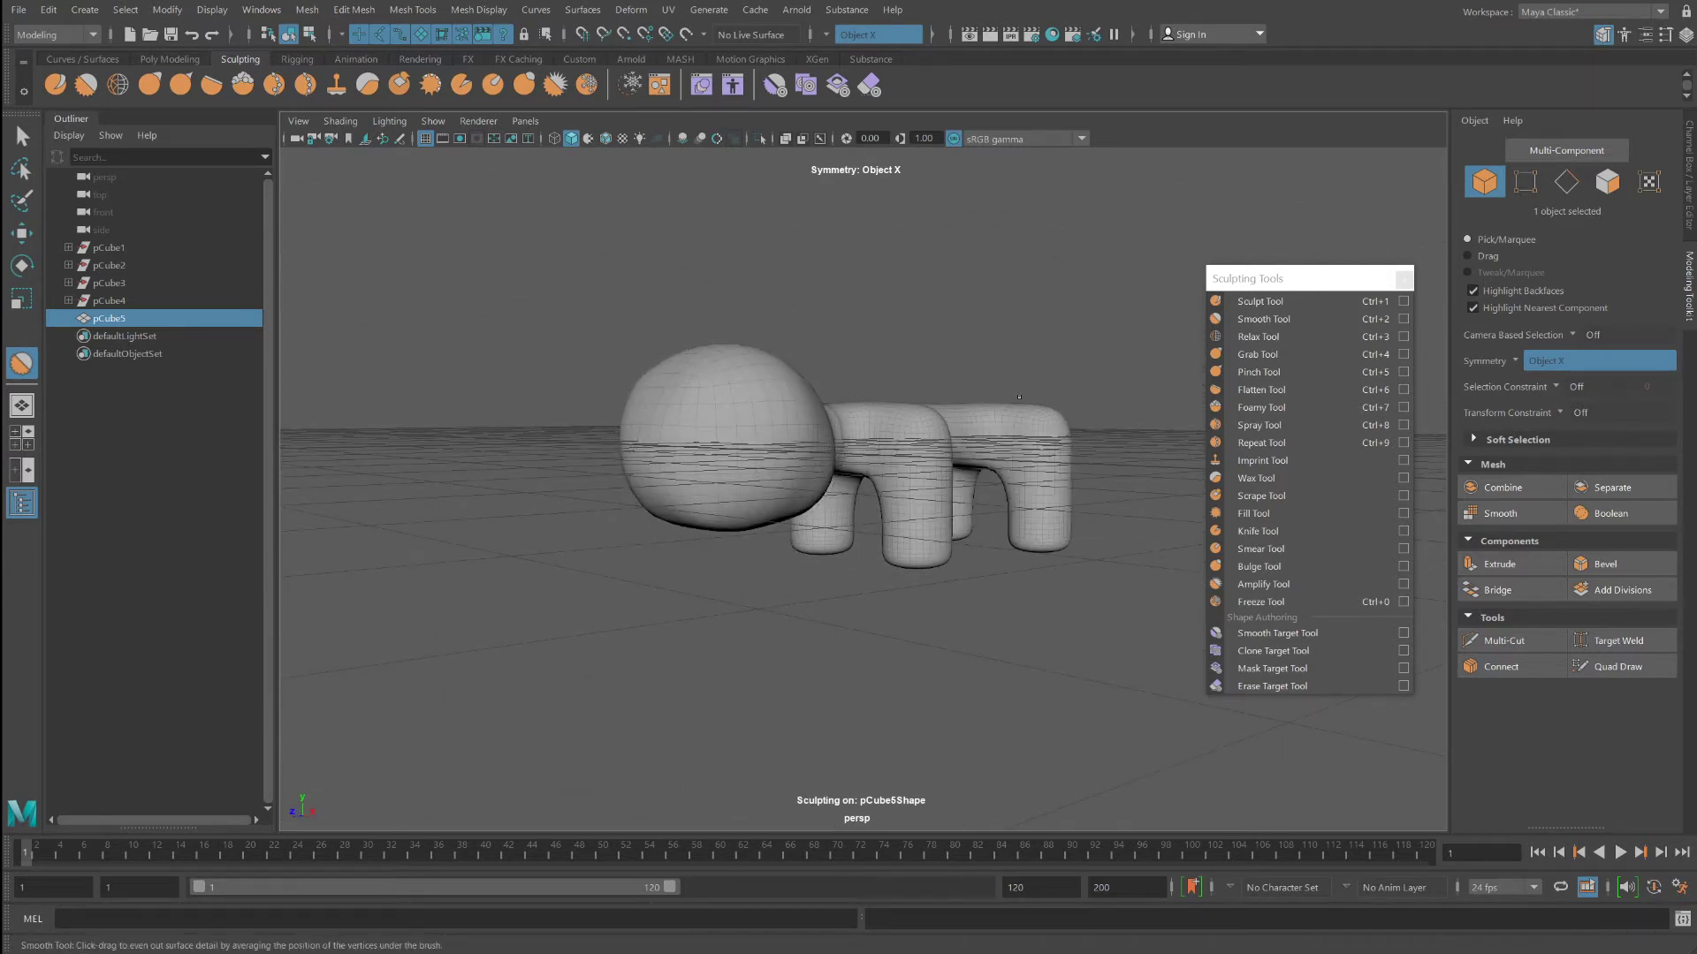
mouse_move(751, 459)
left_mouse_down()
mouse_move(645, 425)
mouse_move(658, 380)
mouse_move(619, 459)
mouse_move(601, 441)
left_mouse_up()
Step: Relax the surface of the bulged head with the Relax tool, stroking over the crease along its middle
left_click(1258, 336)
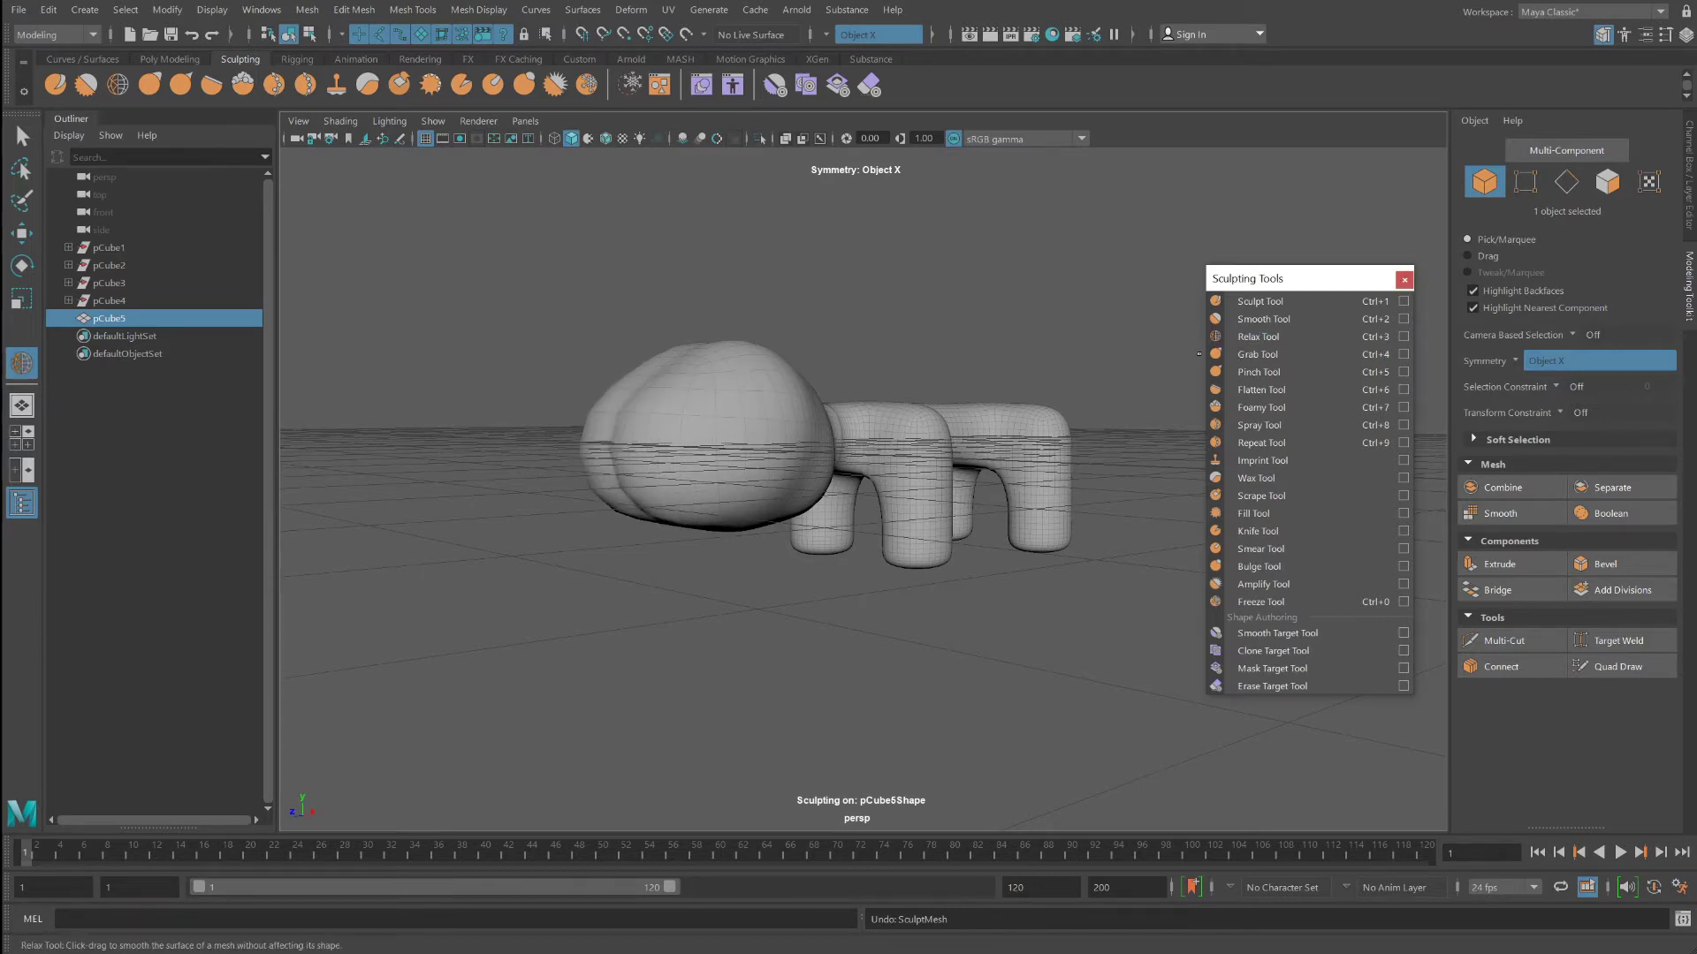
mouse_move(624, 379)
left_mouse_down("alt")
mouse_move(548, 379)
mouse_move(576, 401)
mouse_move(719, 394)
mouse_move(712, 436)
left_mouse_up("alt")
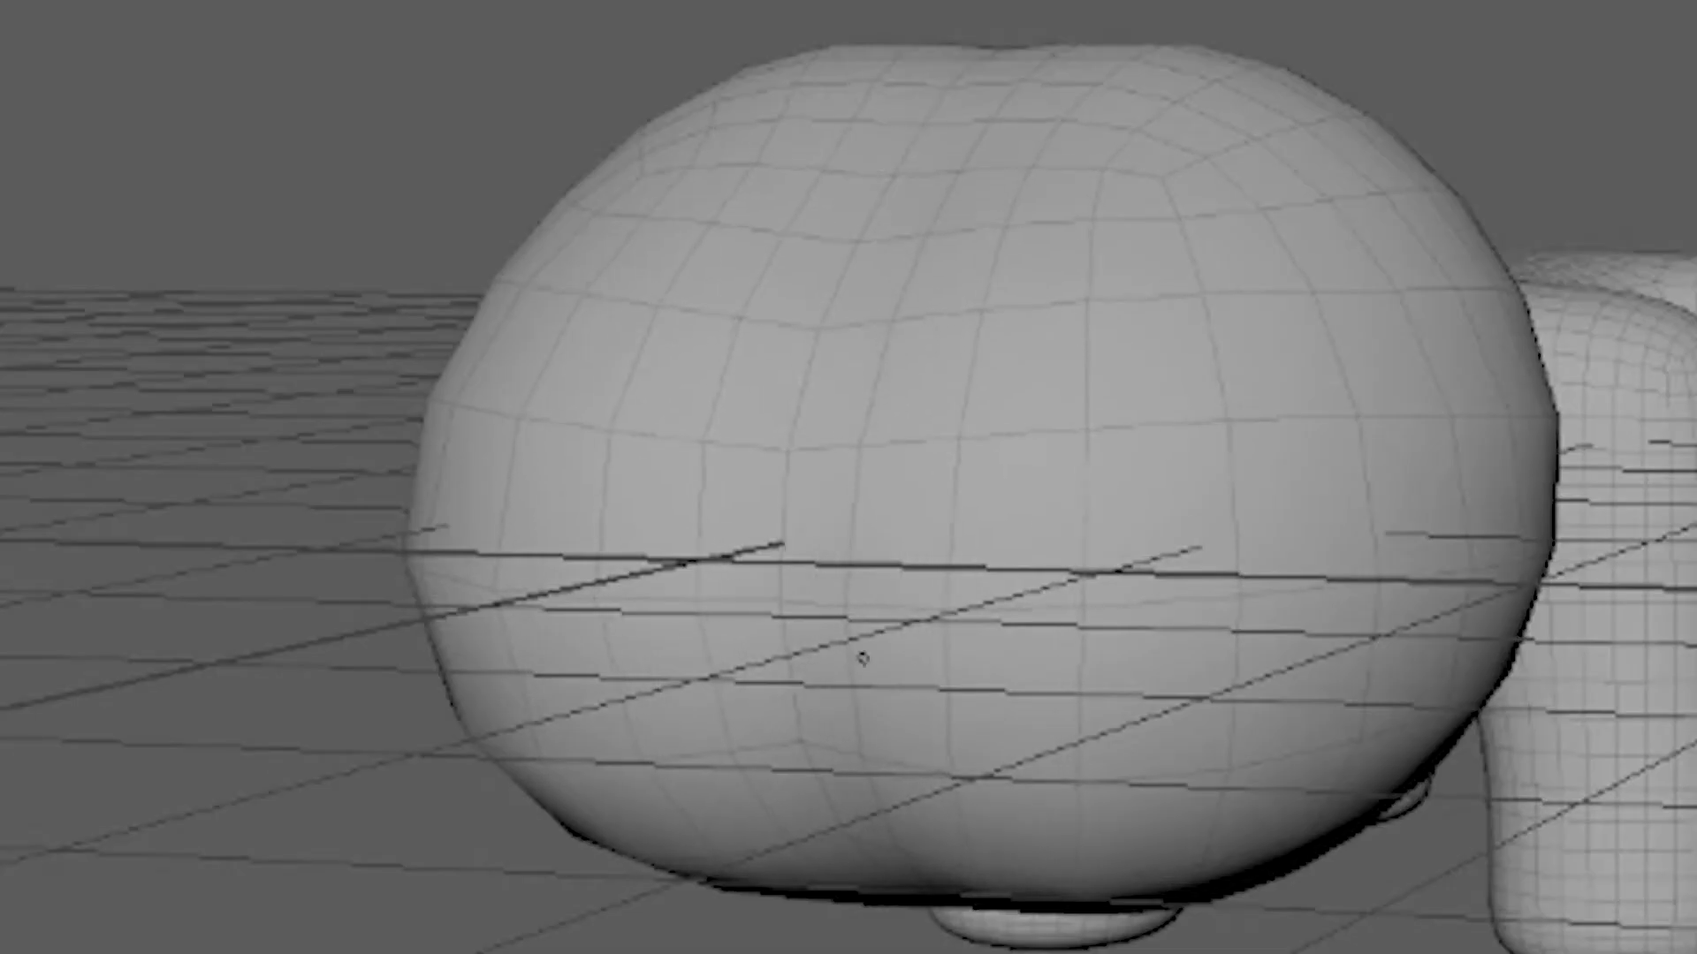
mouse_move(863, 658)
left_mouse_down()
mouse_move(674, 527)
mouse_move(674, 367)
mouse_move(826, 386)
mouse_move(966, 110)
left_mouse_up()
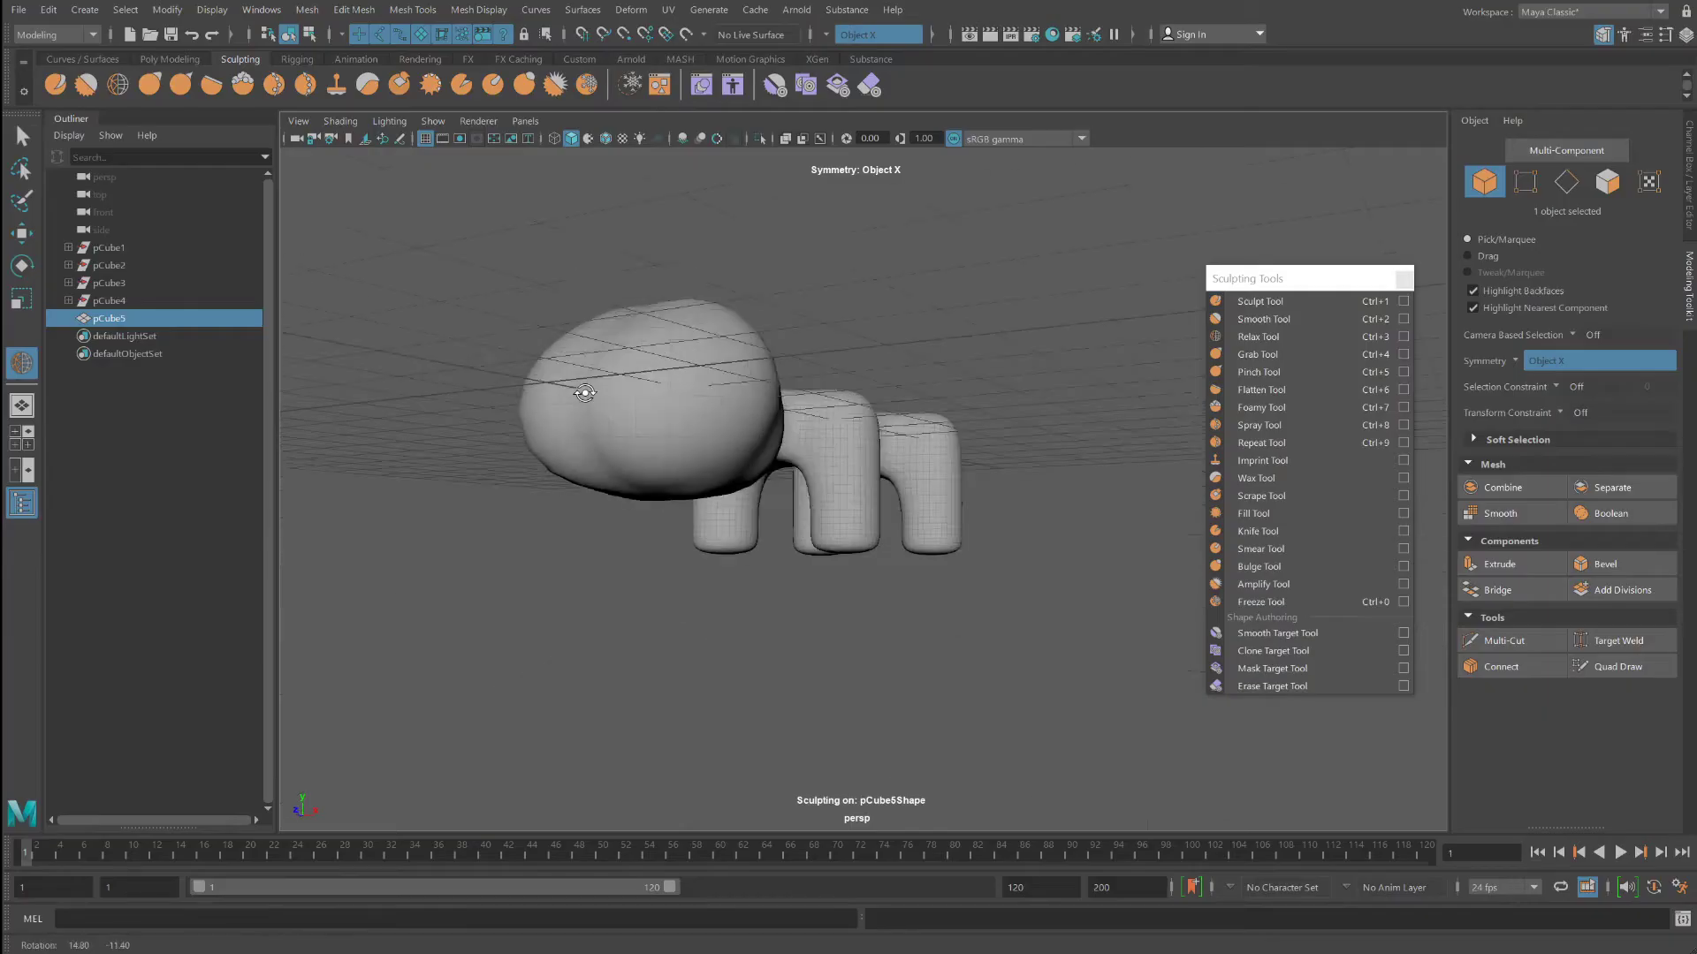
mouse_move(587, 383)
left_mouse_down("alt")
mouse_move(530, 378)
mouse_move(644, 424)
left_mouse_up("alt")
scroll(756, 485, "up", 2)
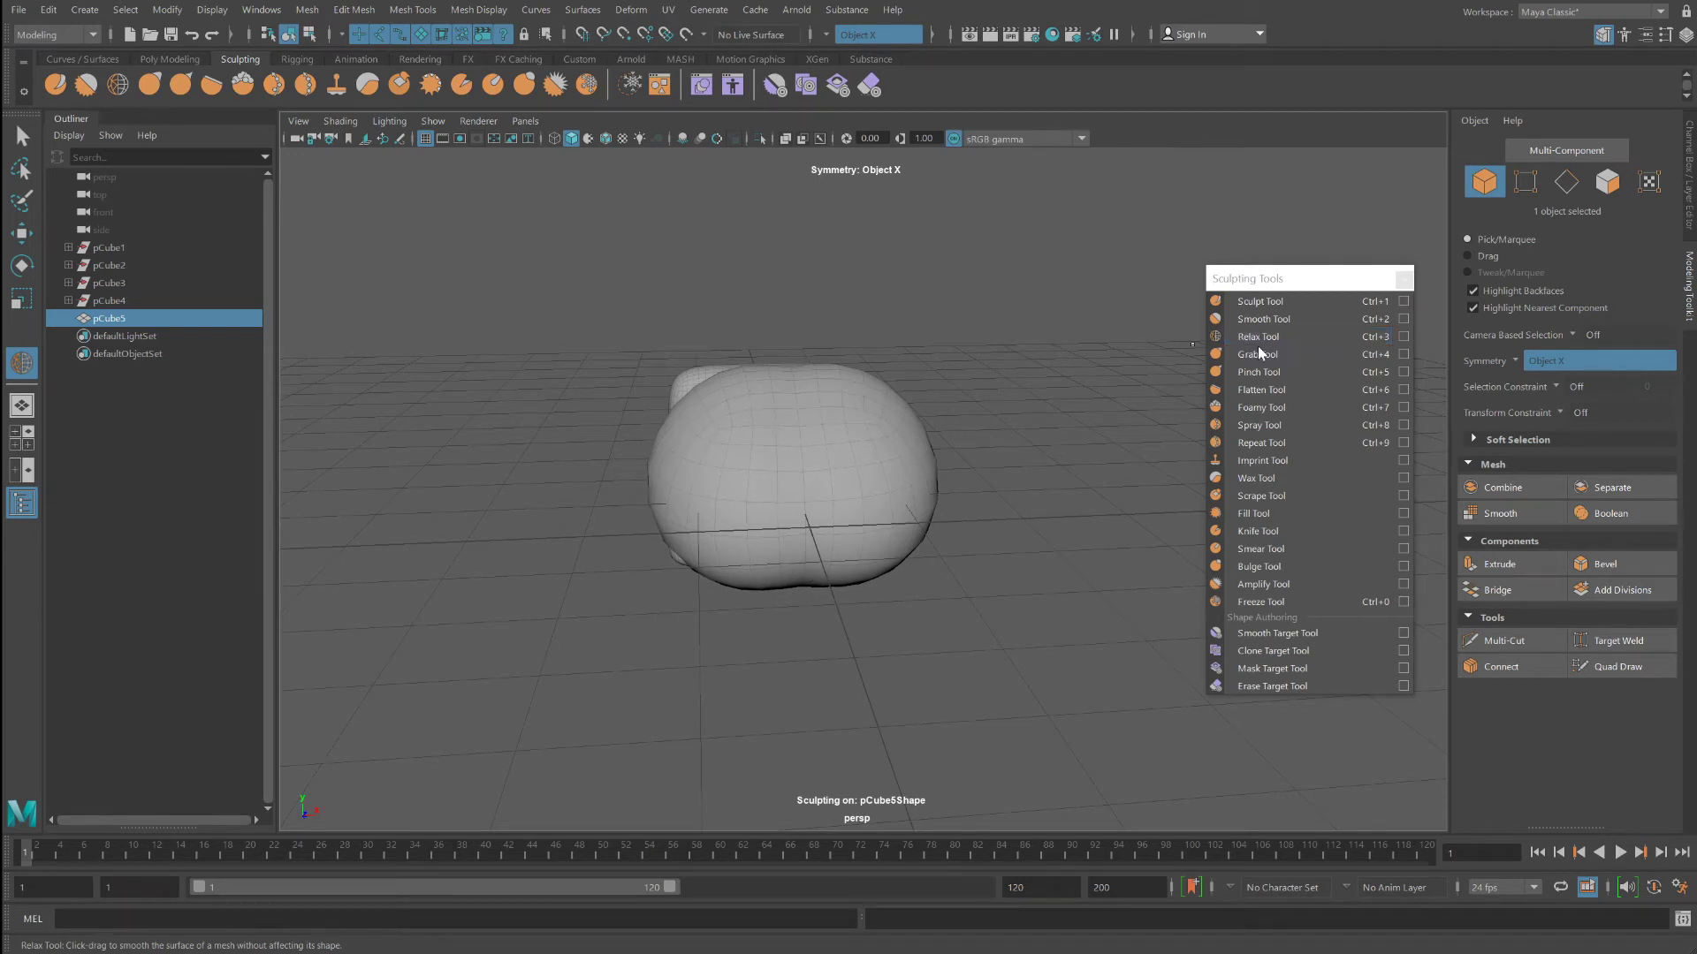
Step: Set the Smooth tool's strength to about 10.95, check it in the tool settings, and soften the lumps on the head
left_click(1263, 319)
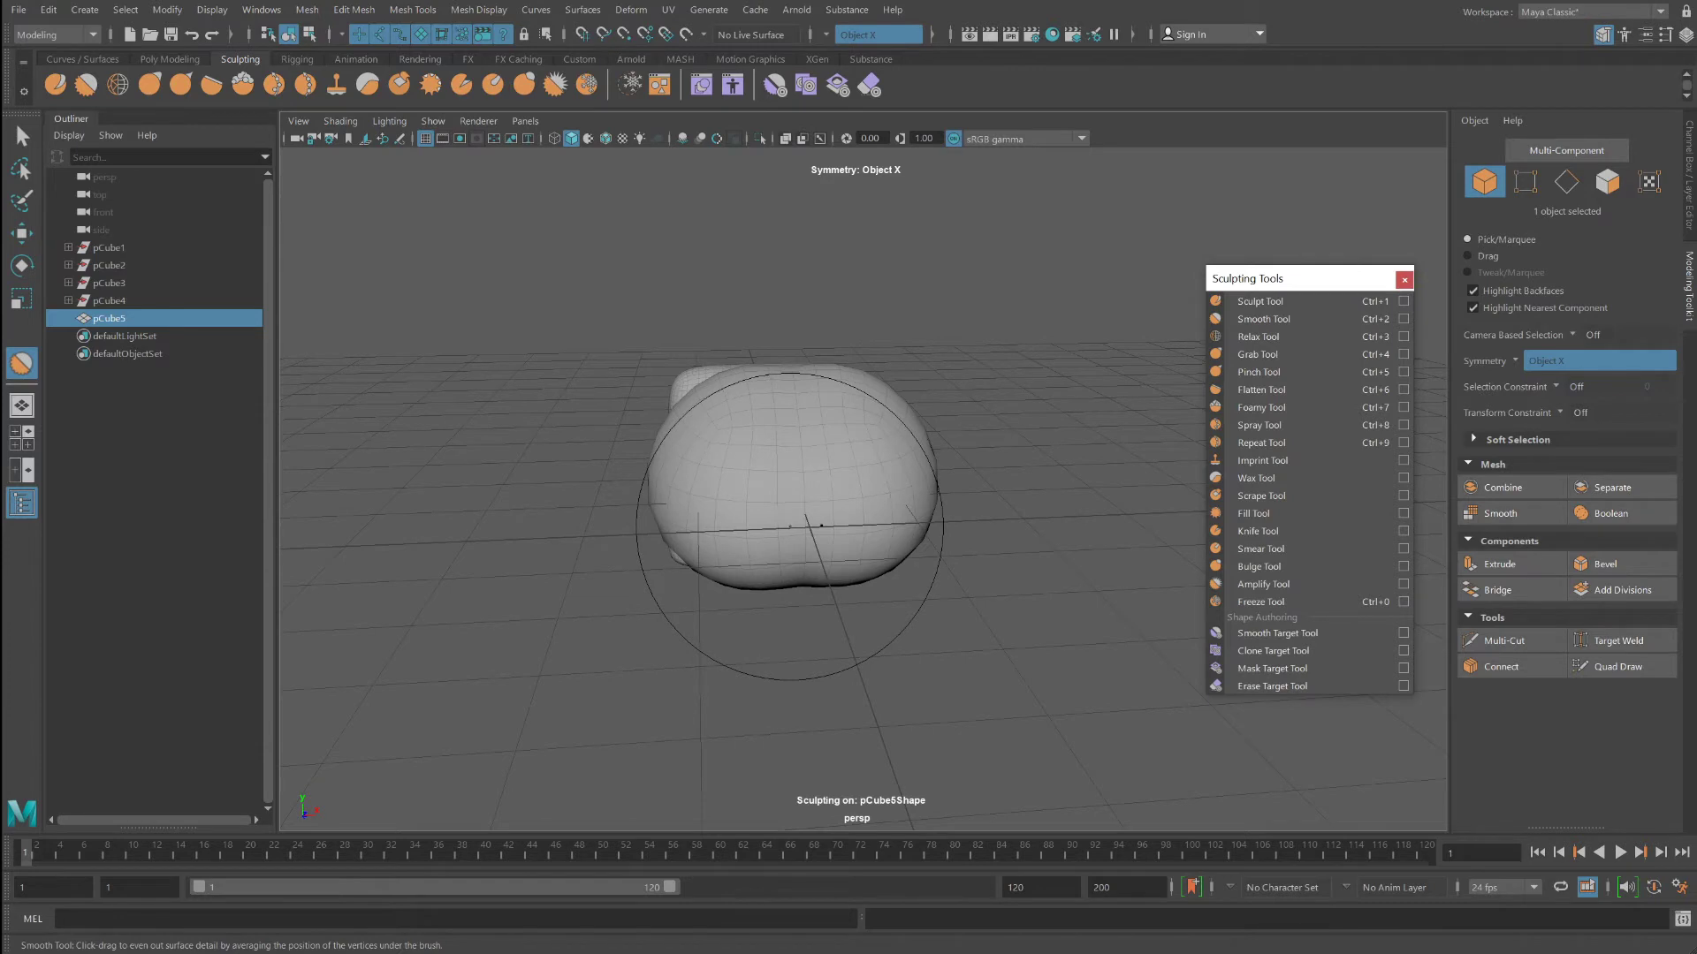
left_click_drag(789, 527, 789, 527)
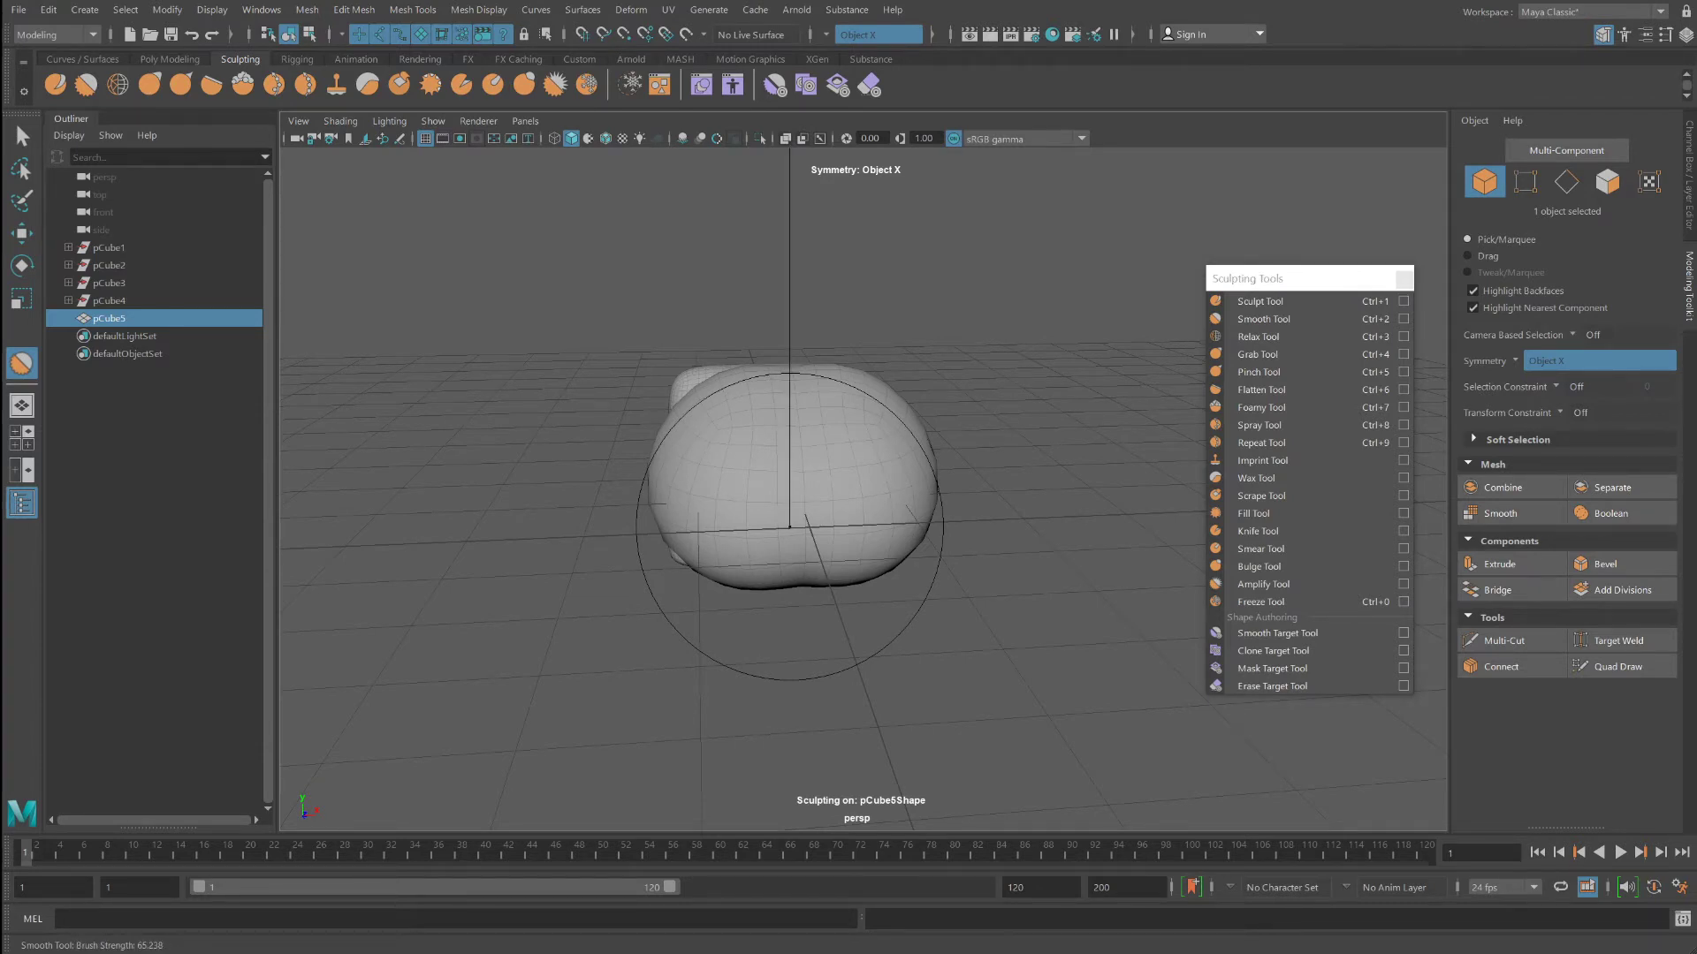
left_click_drag(789, 527, 789, 527)
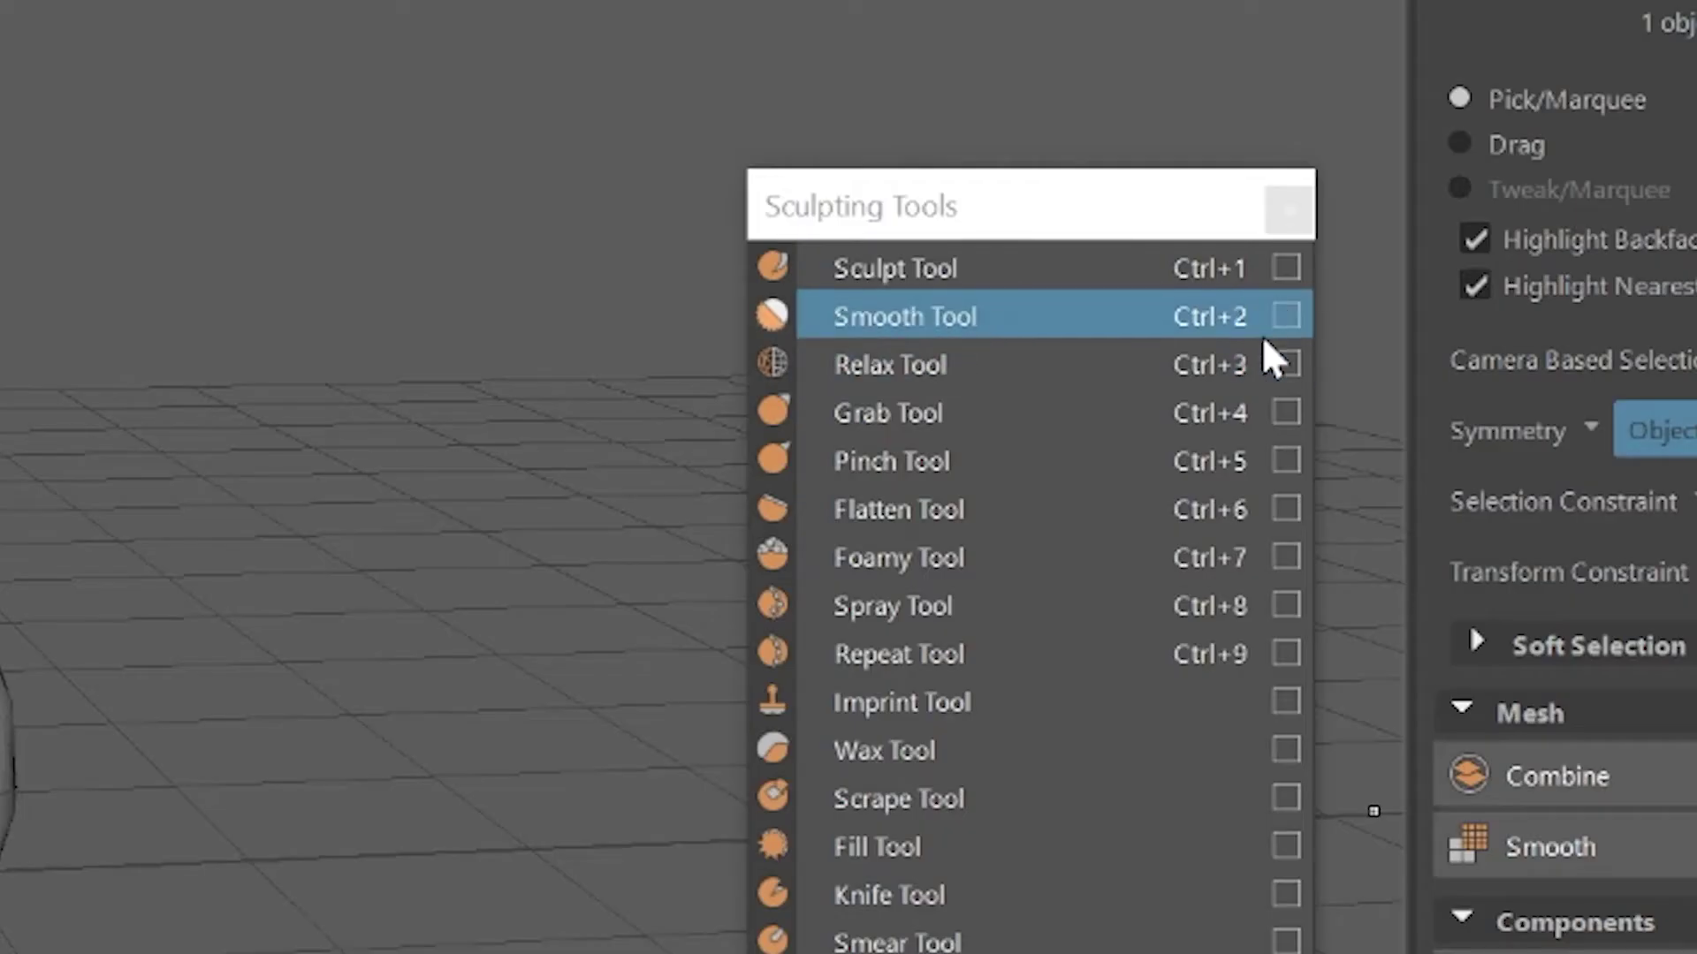
left_click(1400, 323)
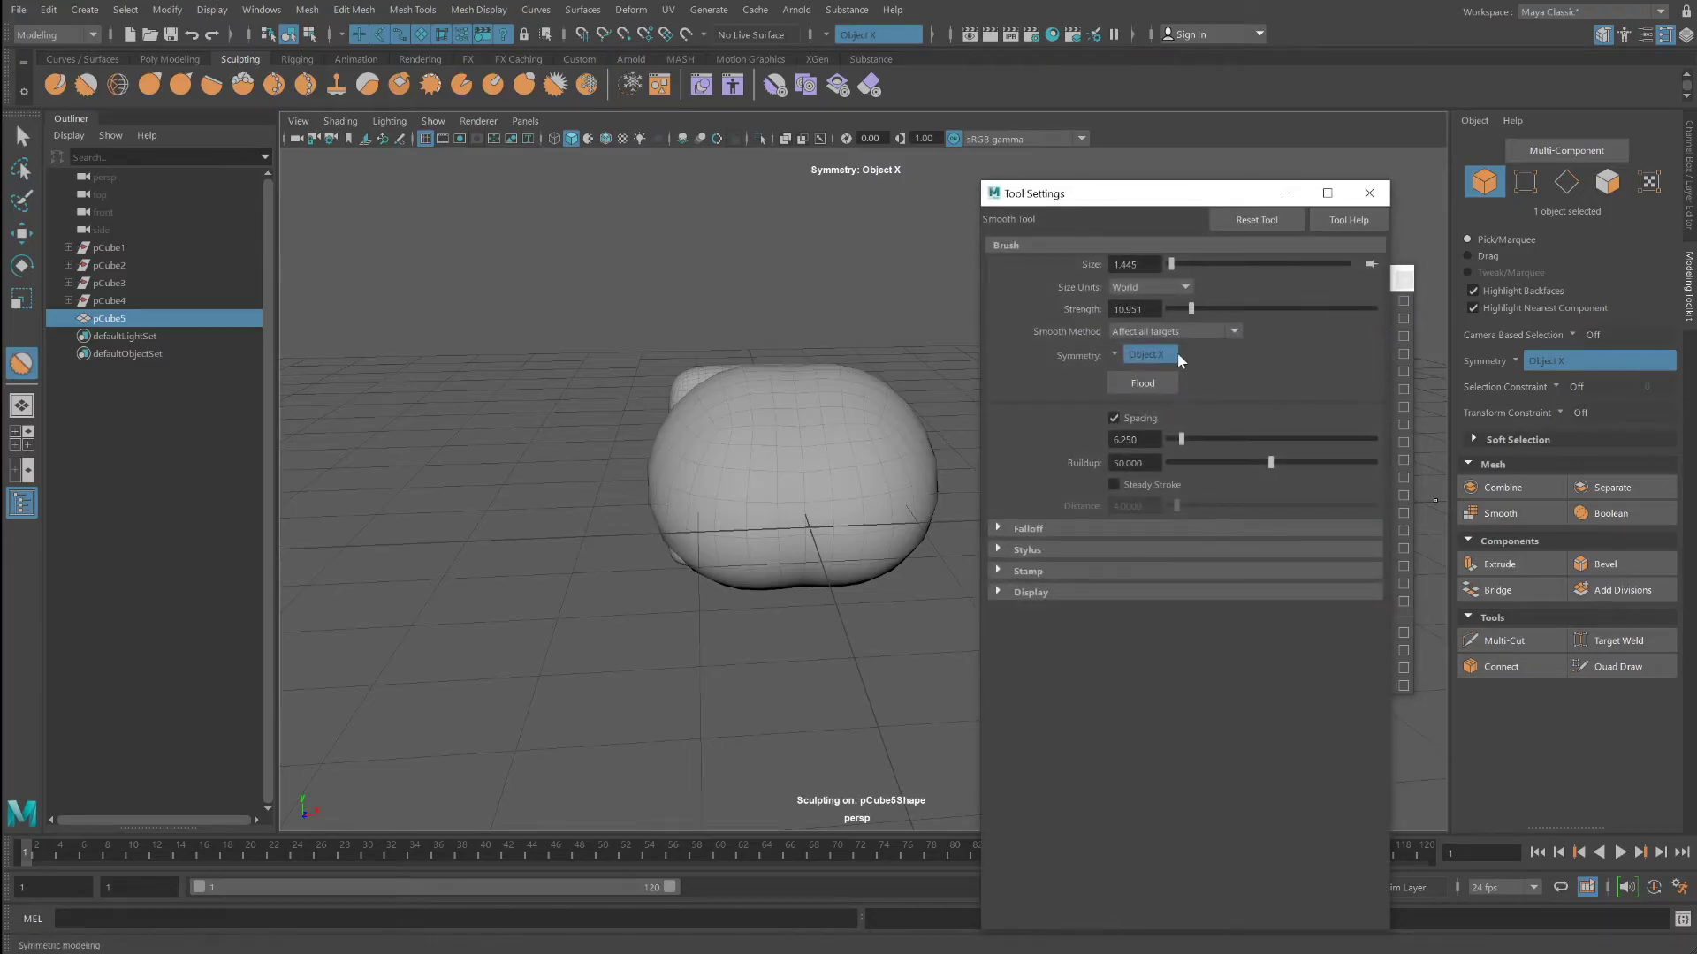
left_click(1372, 192)
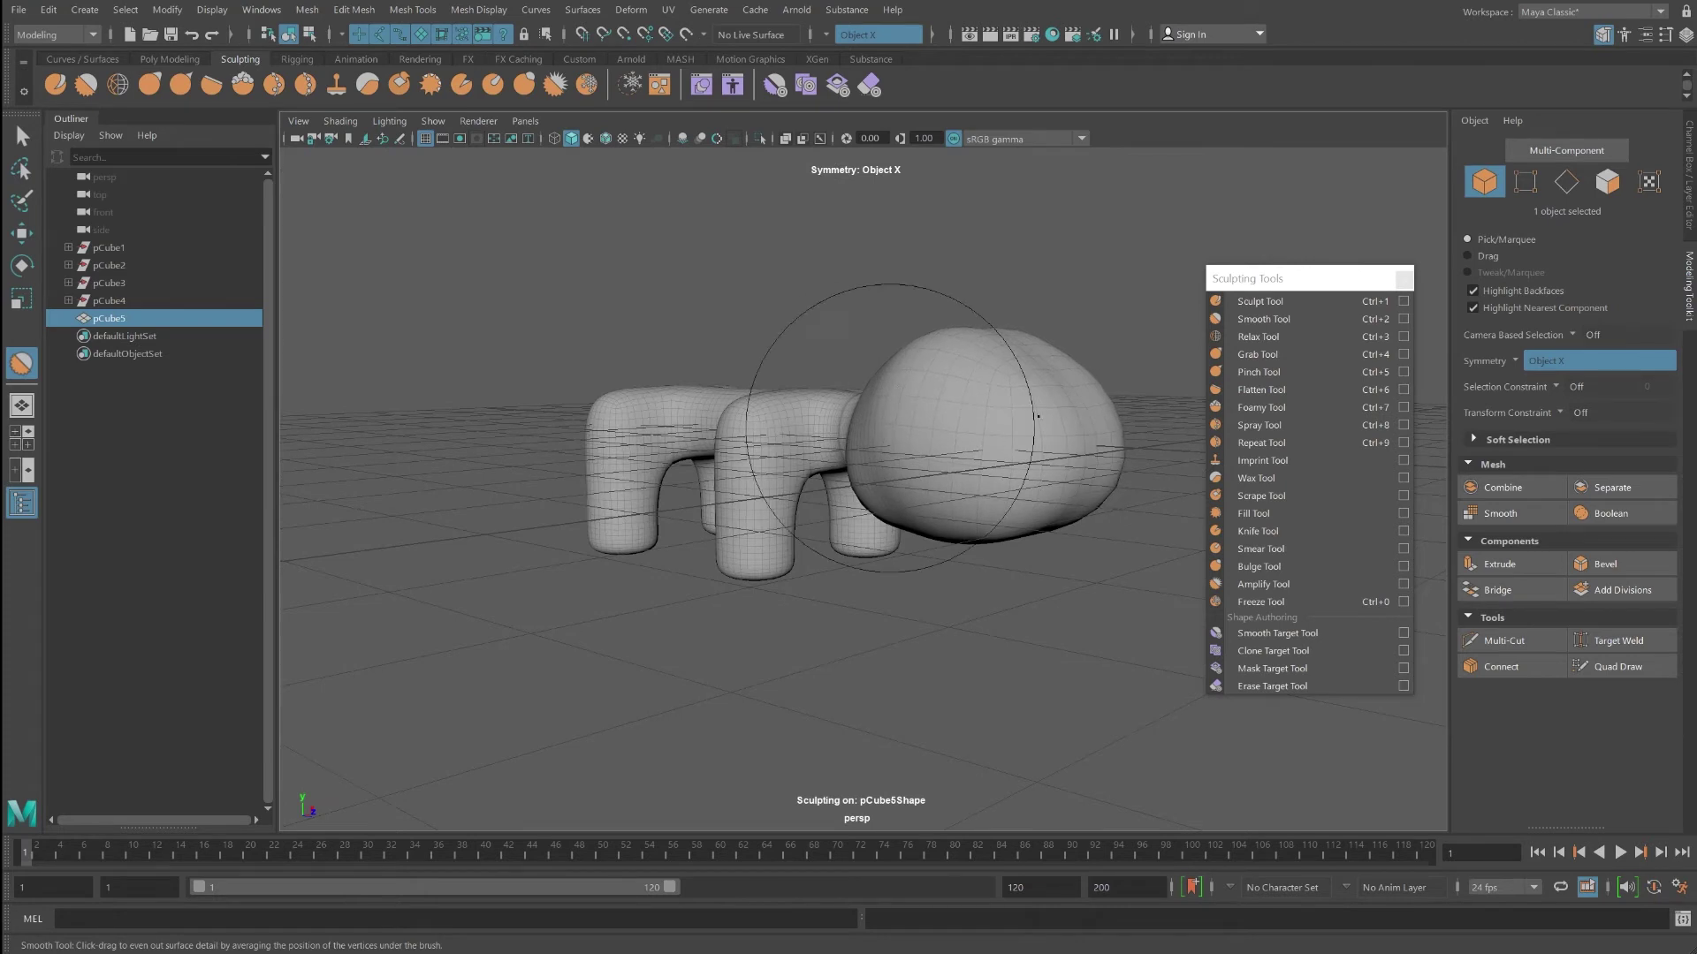
left_click_drag(814, 387, 754, 445, "alt")
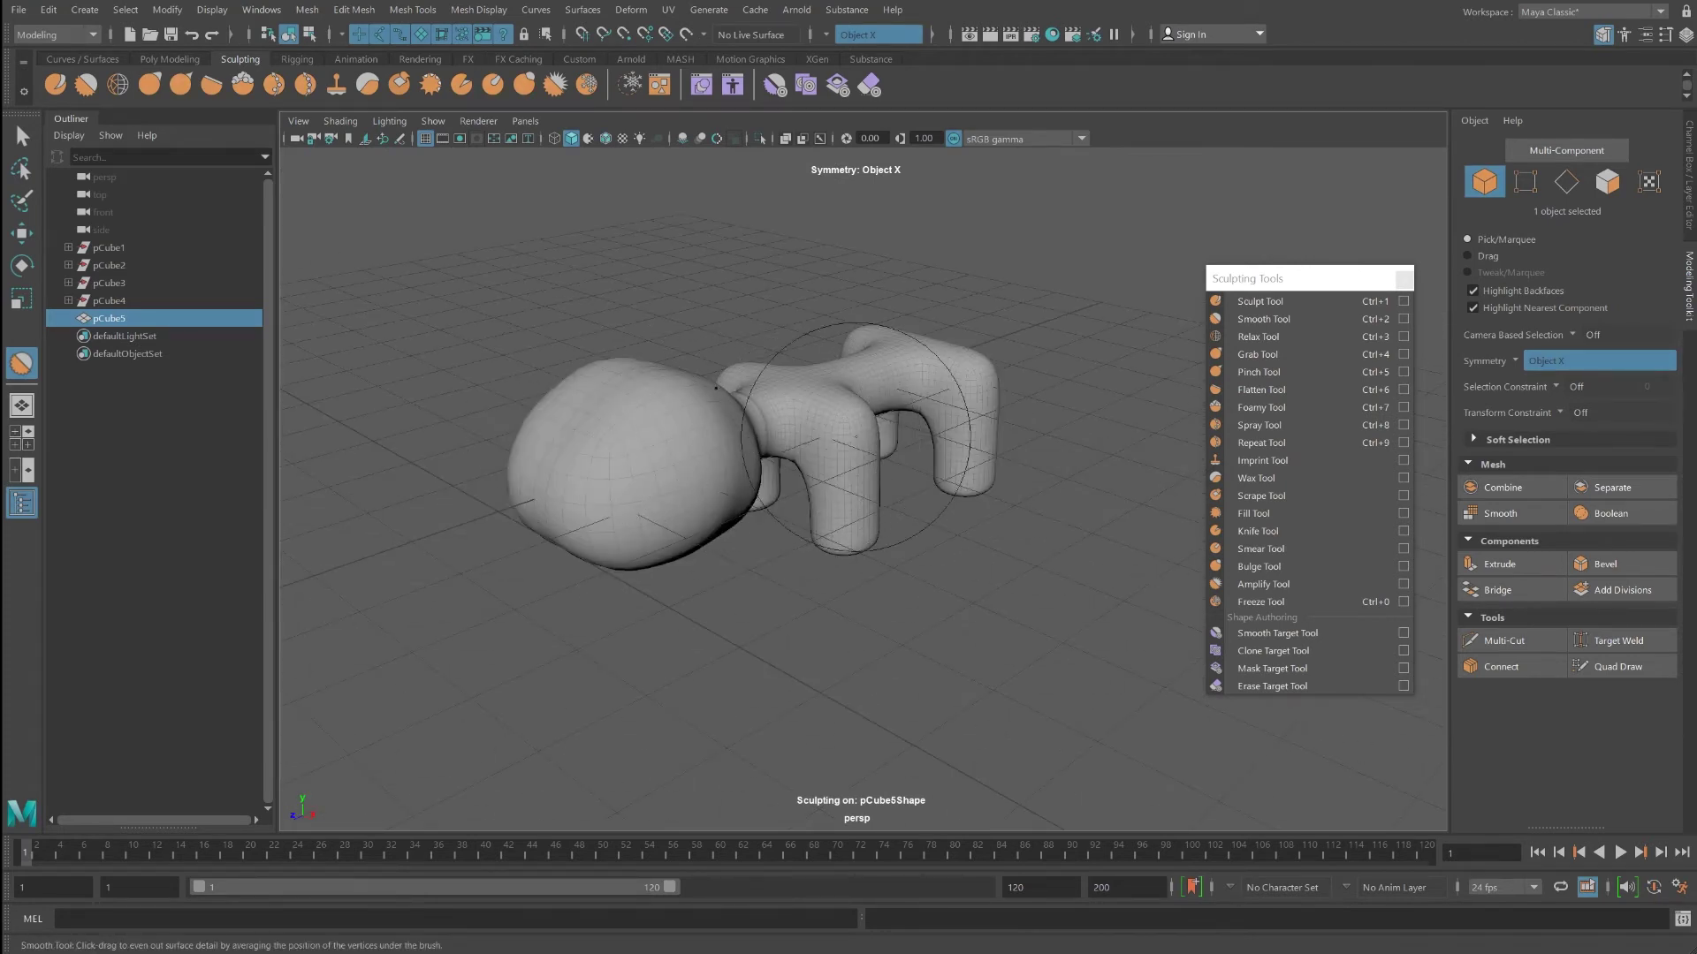
Step: Activate the Grab tool and make its brush slightly smaller over the head
left_click(1258, 354)
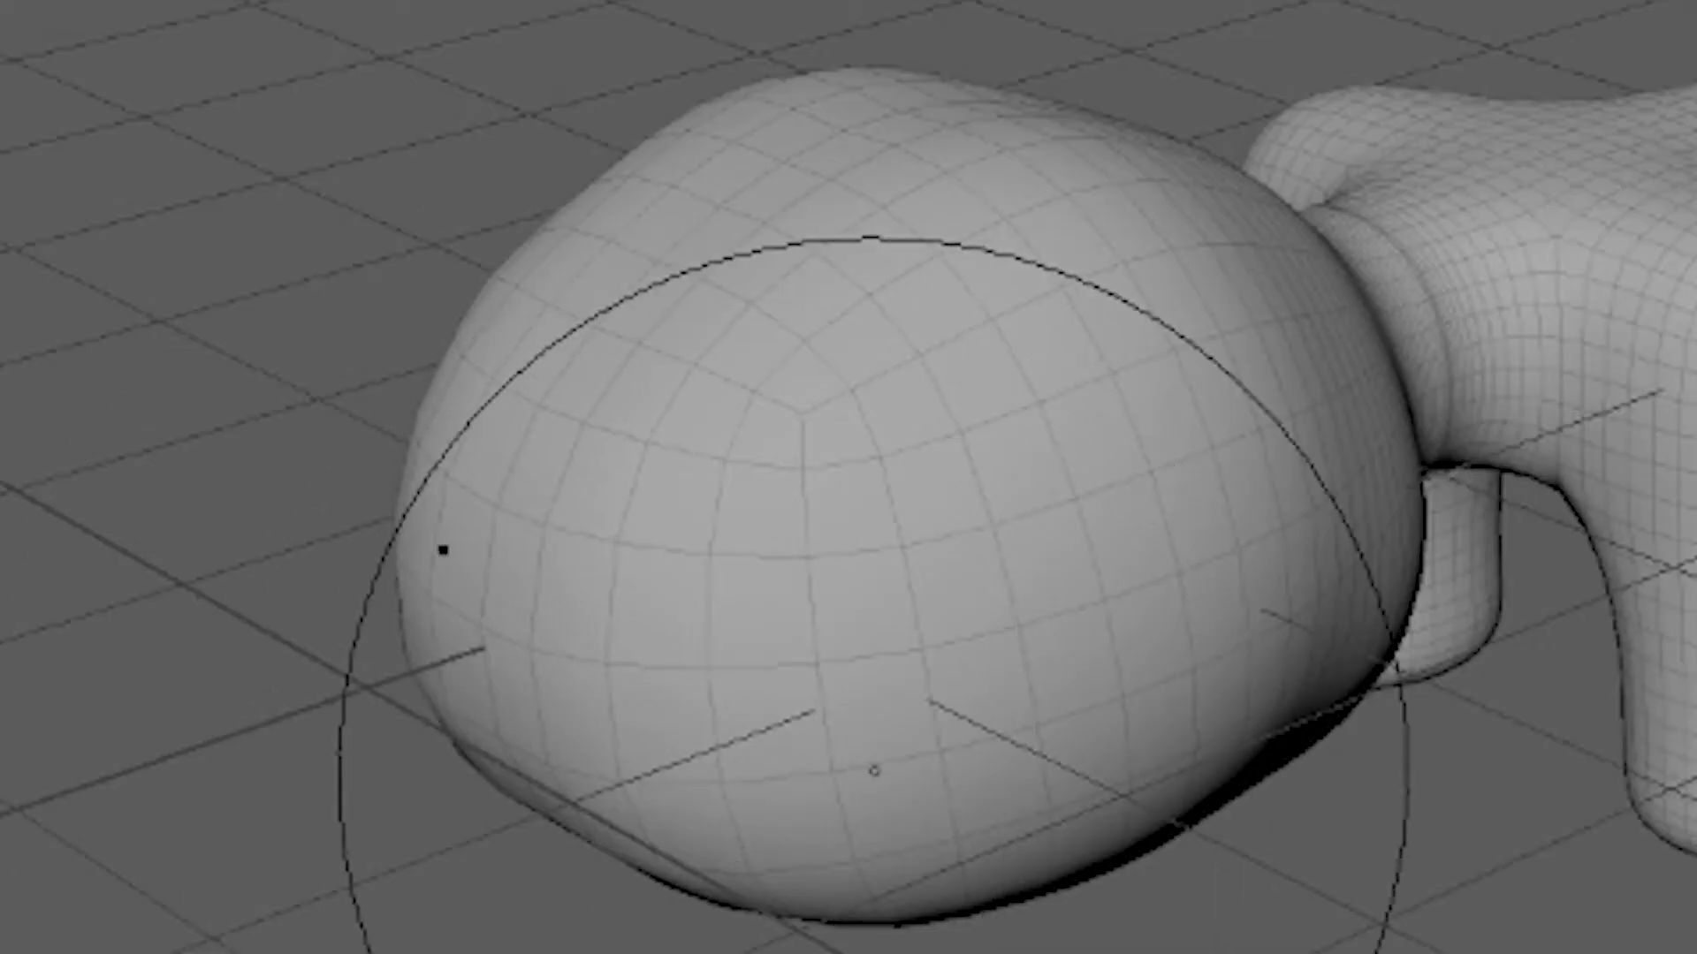
key("b")
mouse_move(879, 799)
left_mouse_down()
mouse_move(1043, 799)
mouse_move(849, 799)
left_mouse_up()
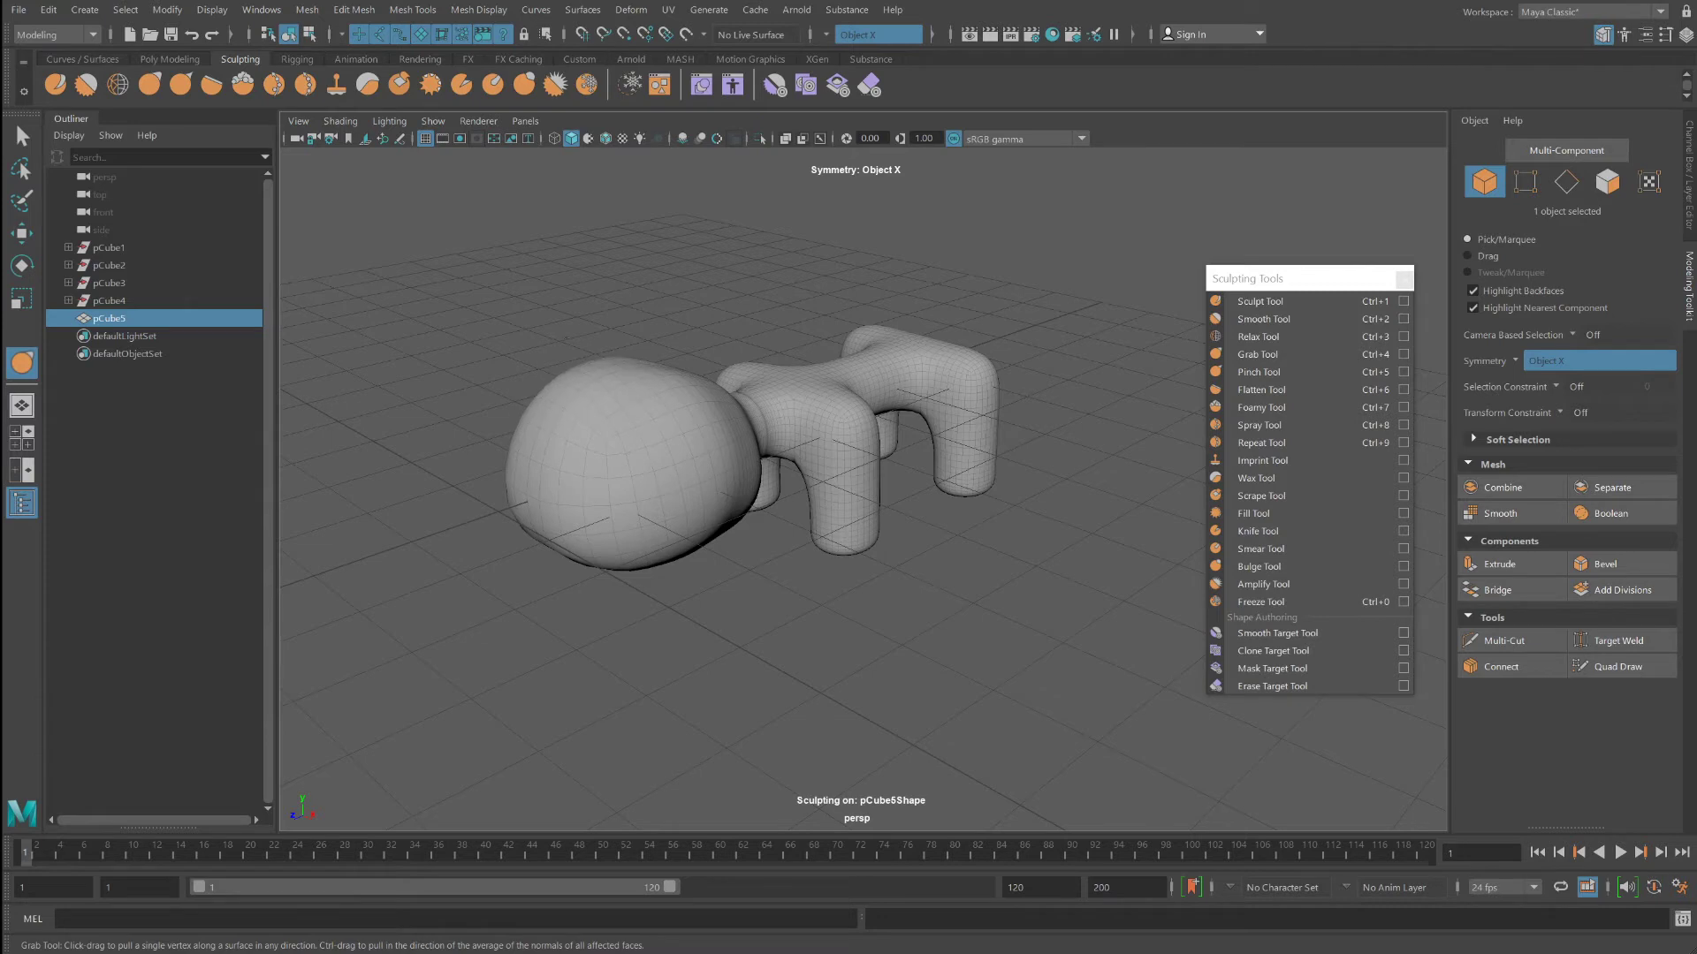
Step: Reshape the head with the Grab tool, pulling its crown and front surface, including one stroke with the force reversed
left_click_drag(668, 359, 674, 340)
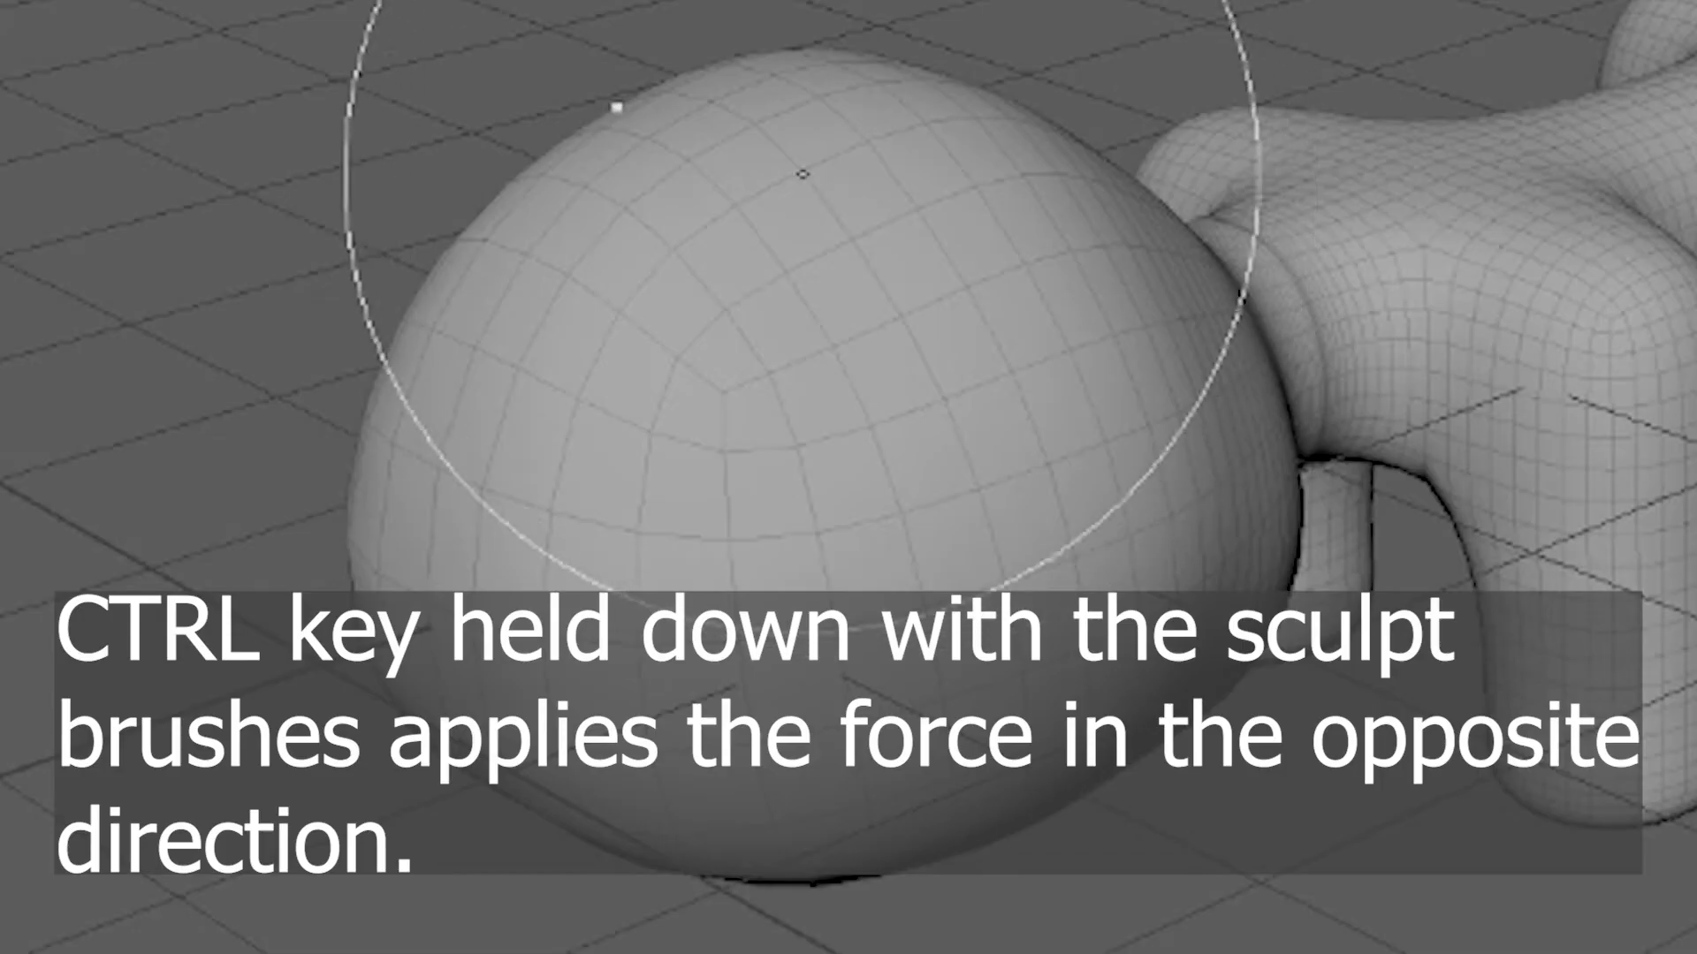
left_click_drag(800, 227, 636, 204, "ctrl")
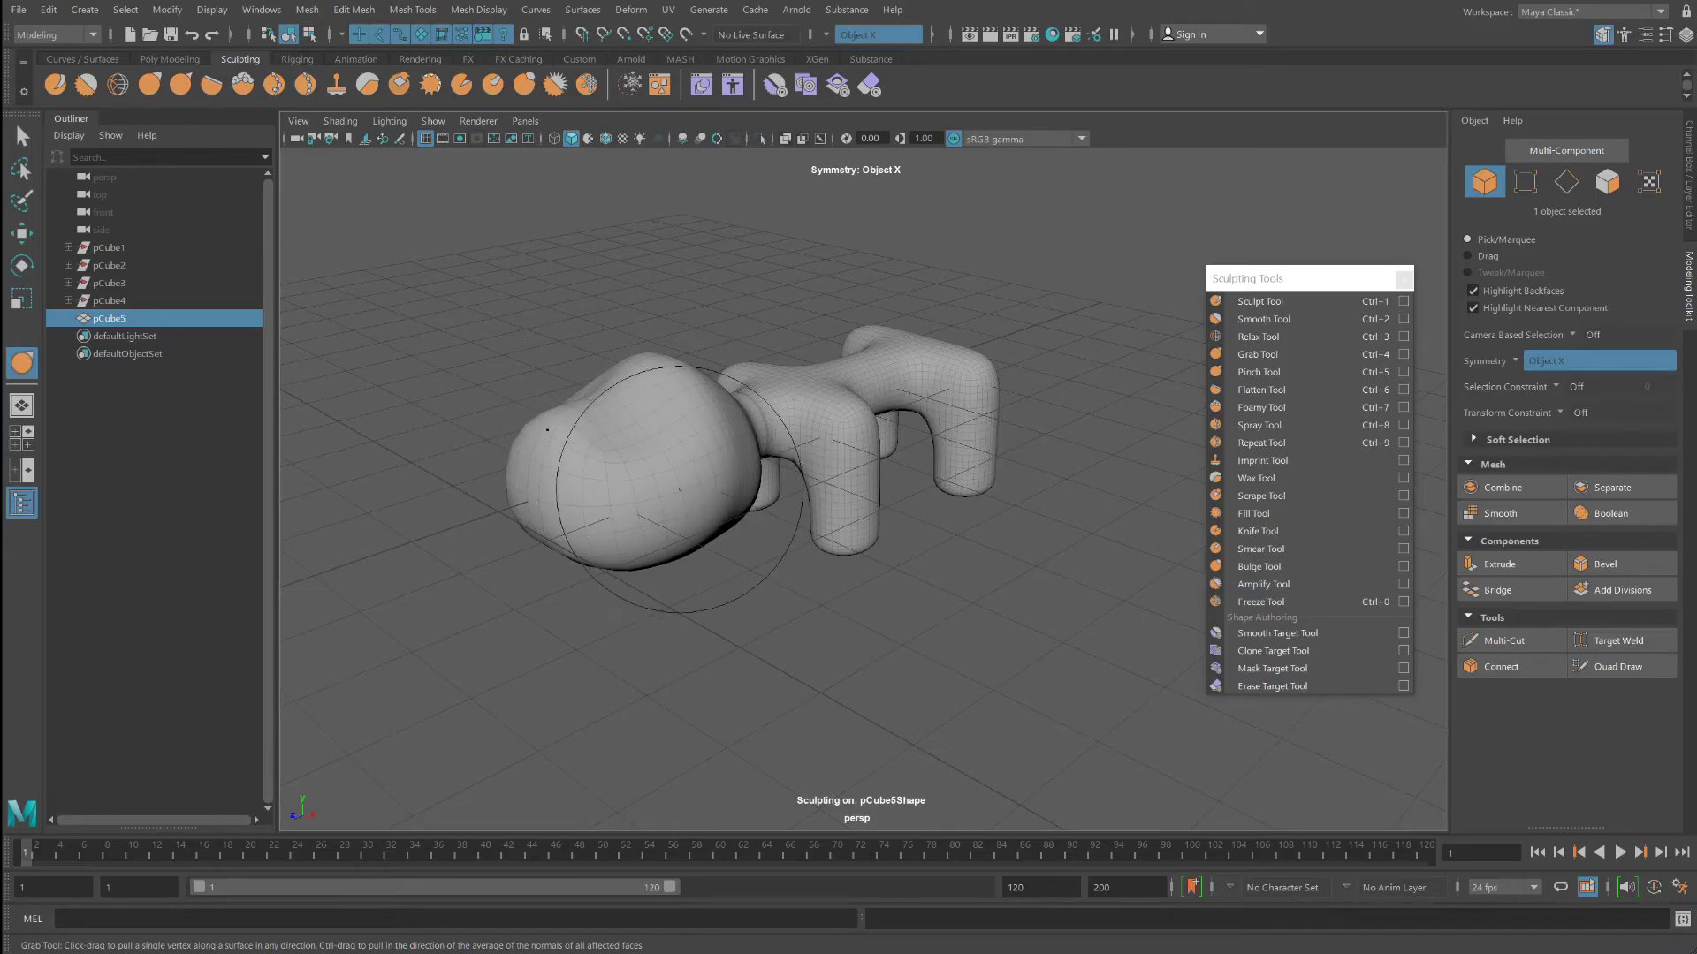
left_click_drag(679, 489, 649, 453)
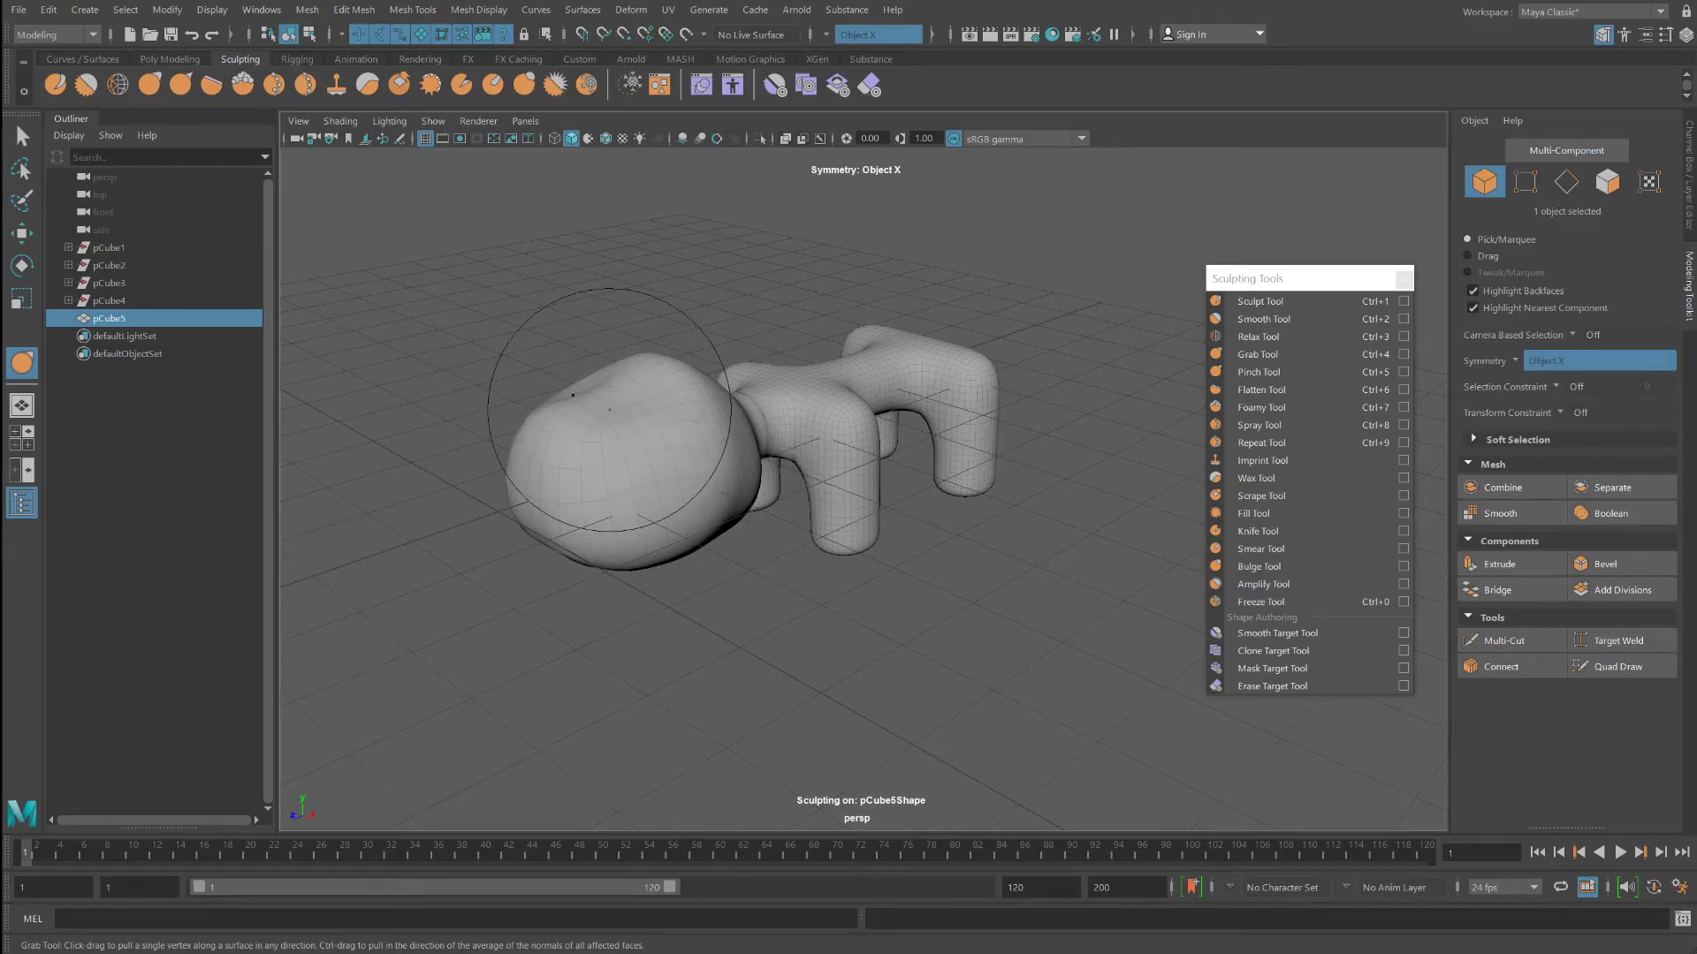
mouse_move(627, 398)
left_mouse_down()
mouse_move(602, 376)
mouse_move(629, 362)
left_mouse_up()
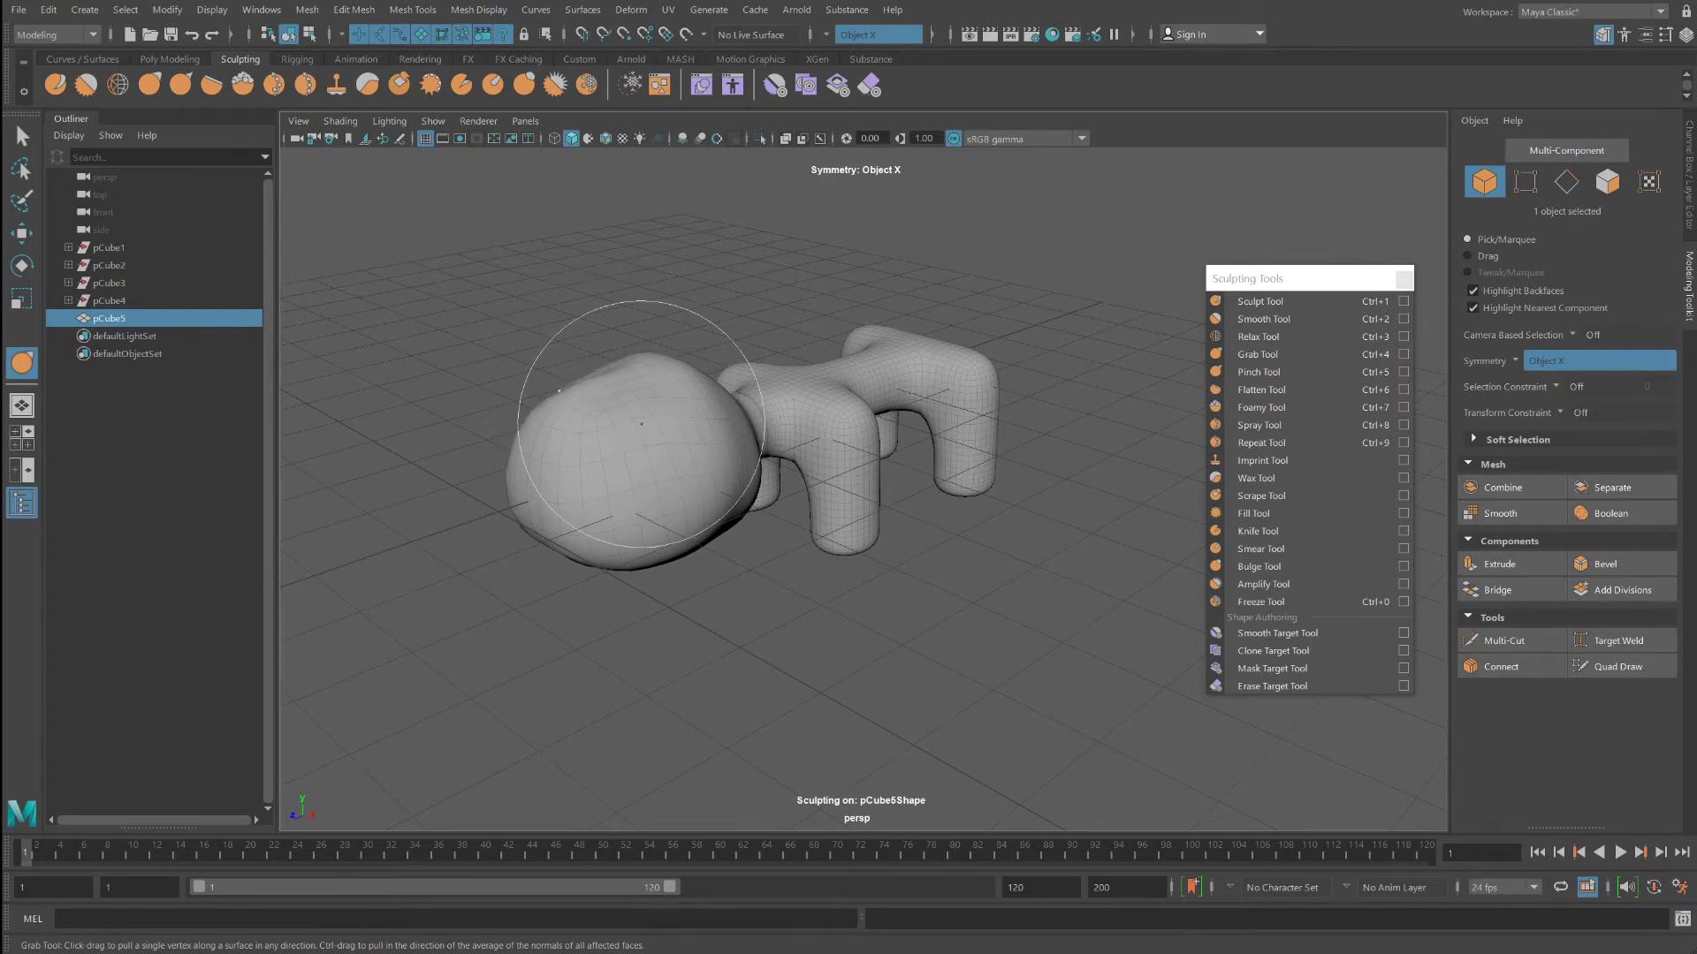
left_click_drag(686, 469, 655, 475)
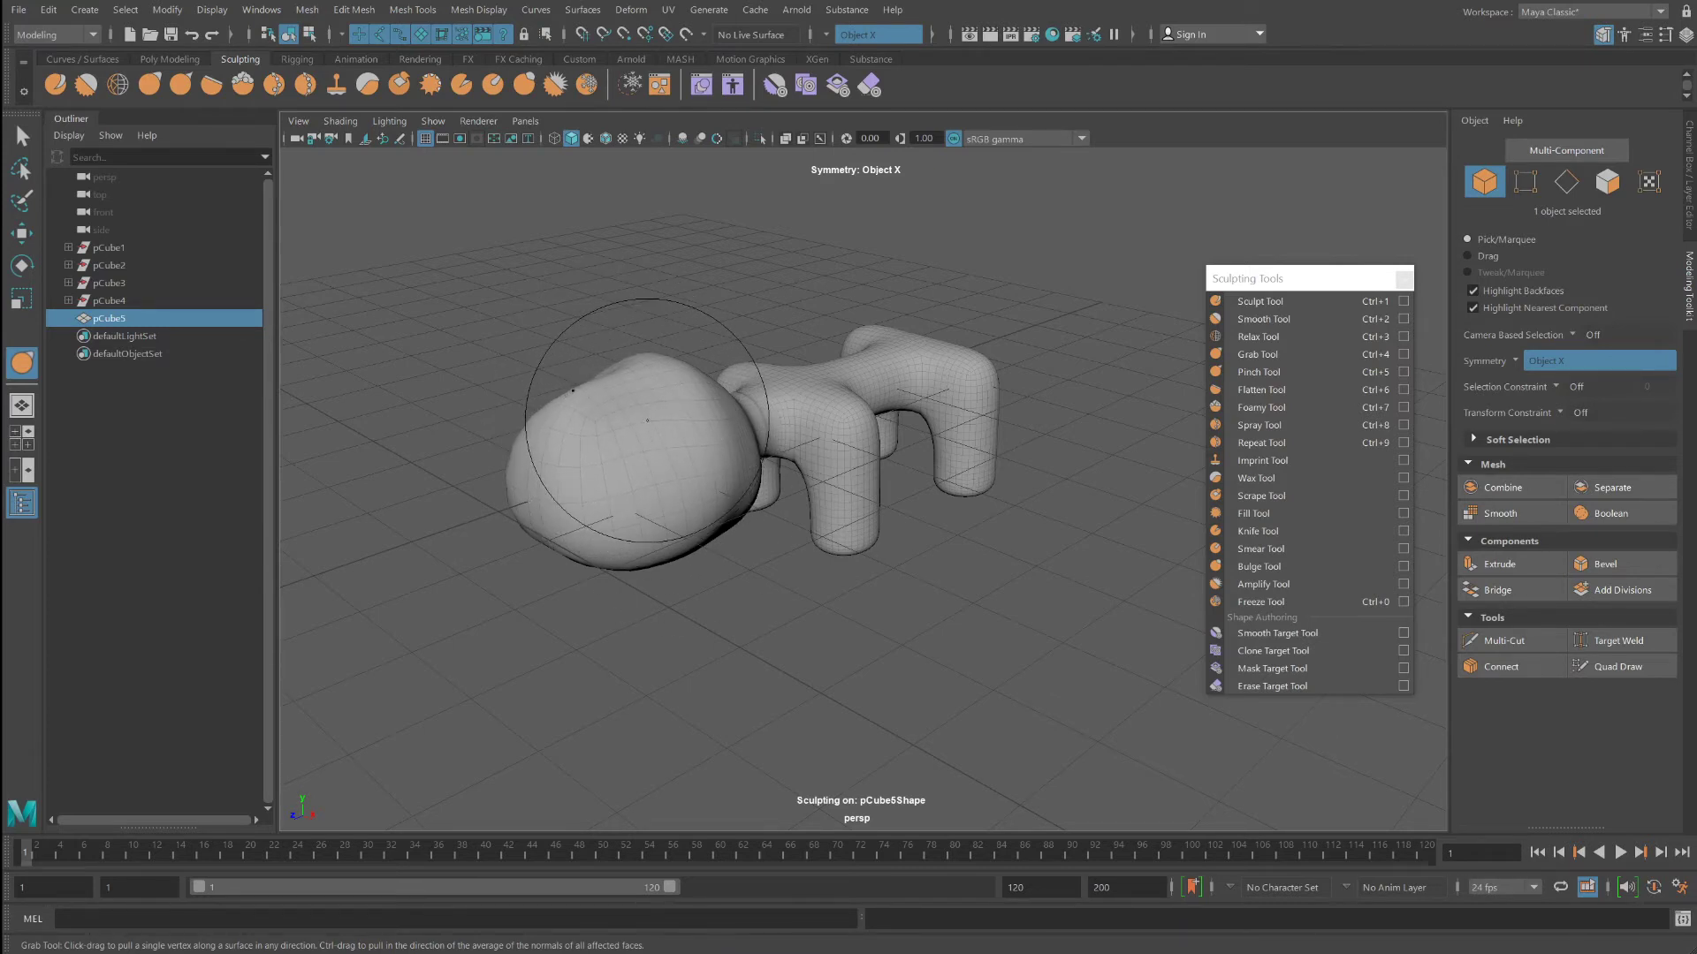
mouse_move(620, 405)
left_mouse_down()
mouse_move(591, 321)
mouse_move(610, 363)
left_mouse_up()
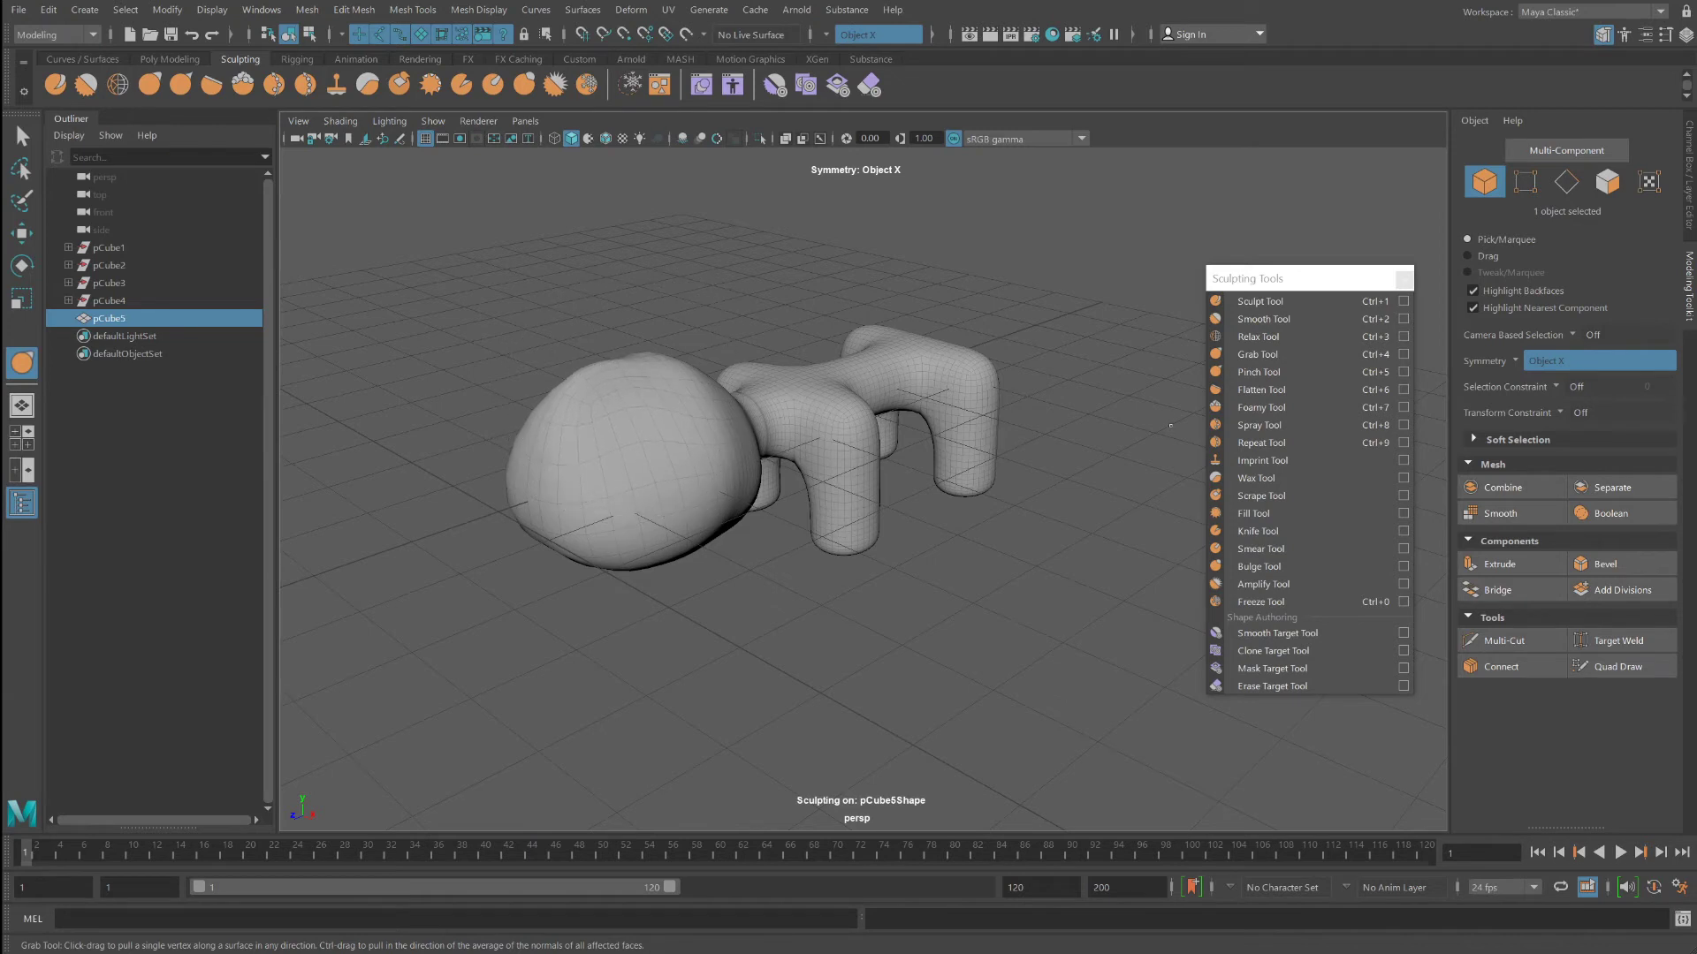
Step: Even out the reshaped head with the Smooth tool
left_click(1276, 320)
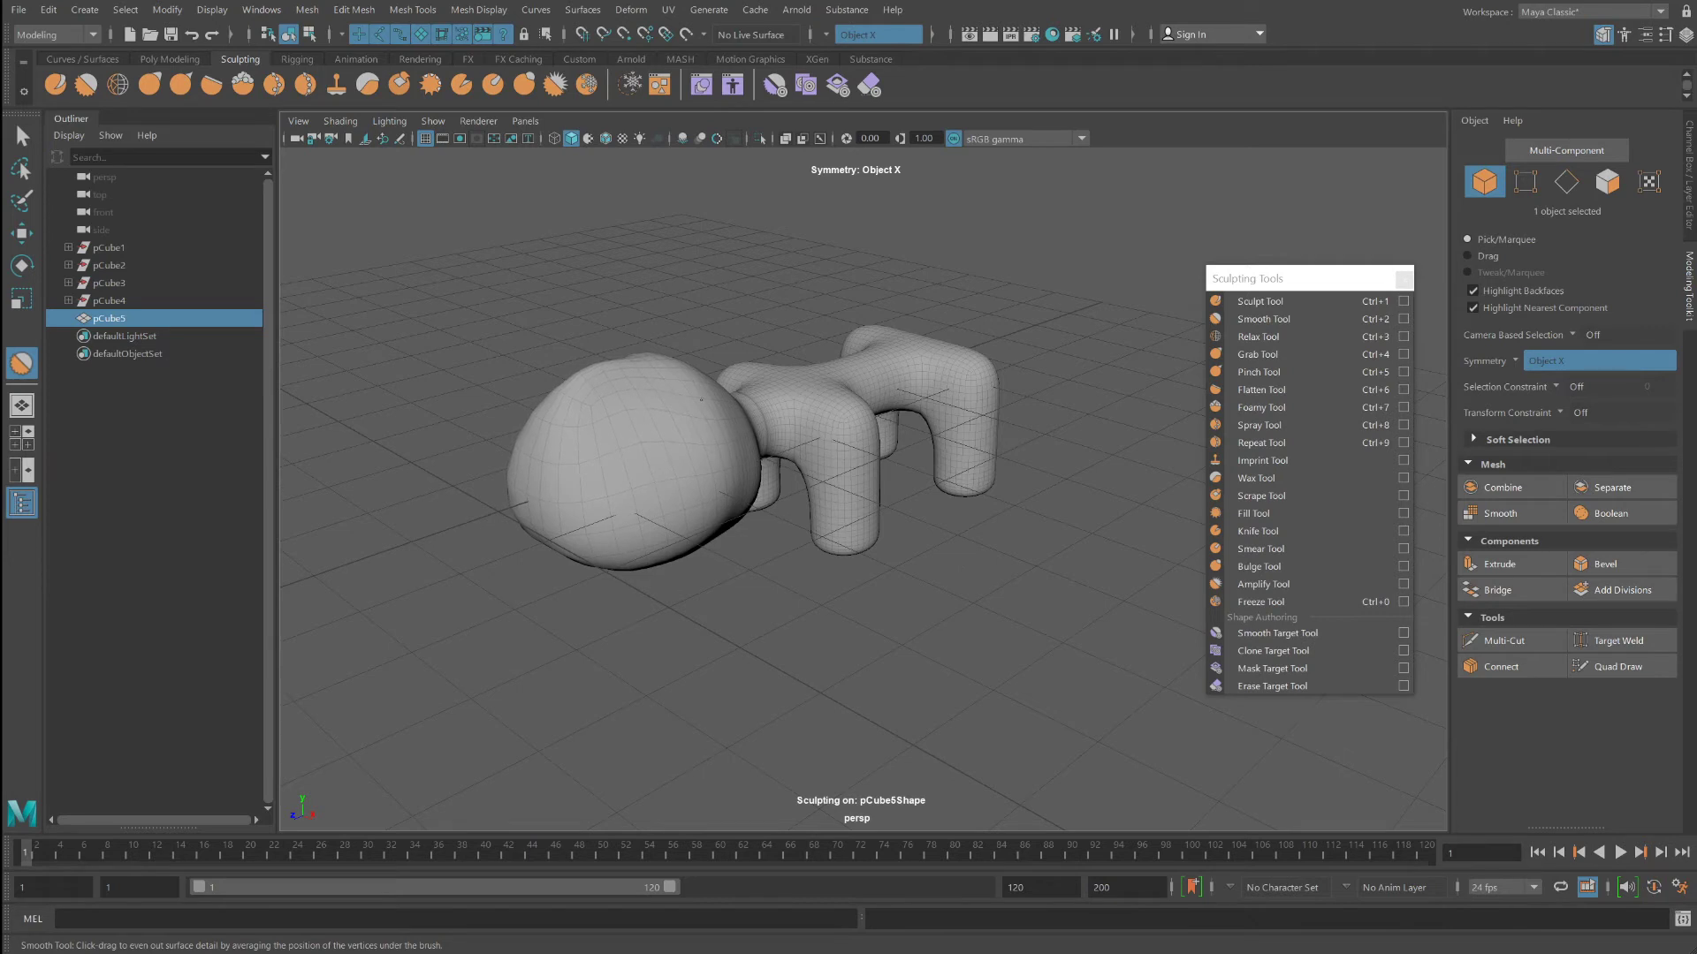
scroll(728, 444, "down", 4)
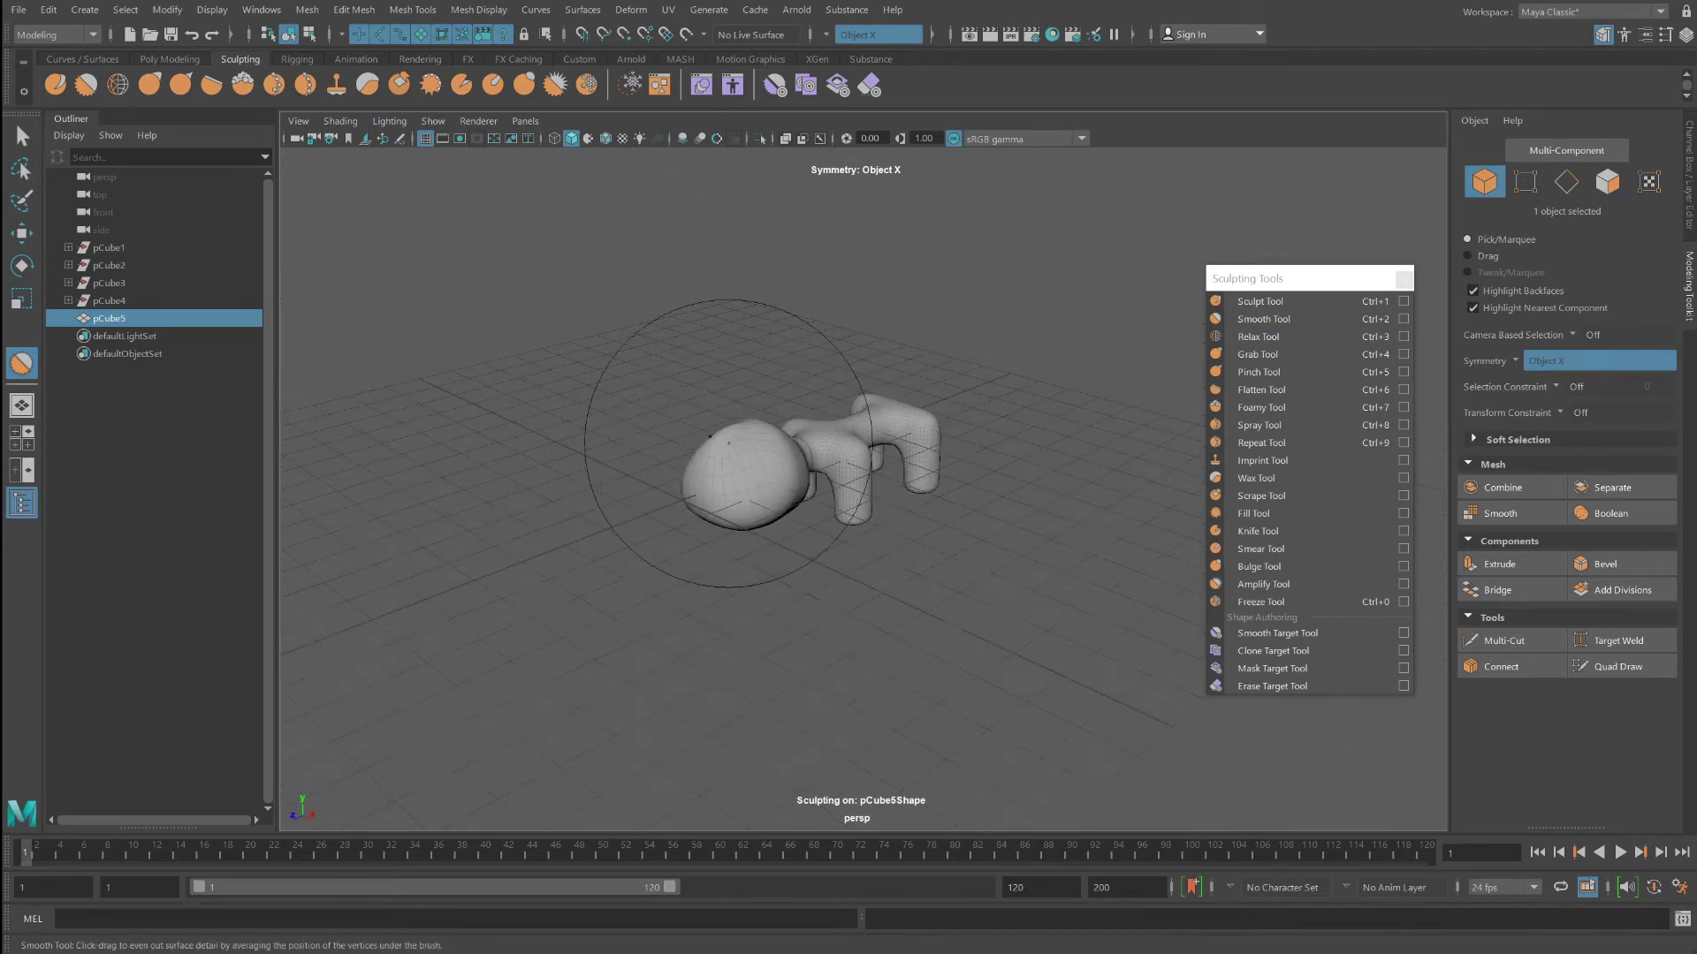
mouse_move(729, 444)
left_mouse_down("alt")
mouse_move(773, 517)
mouse_move(760, 455)
left_mouse_up("alt")
scroll(760, 456, "up", 4)
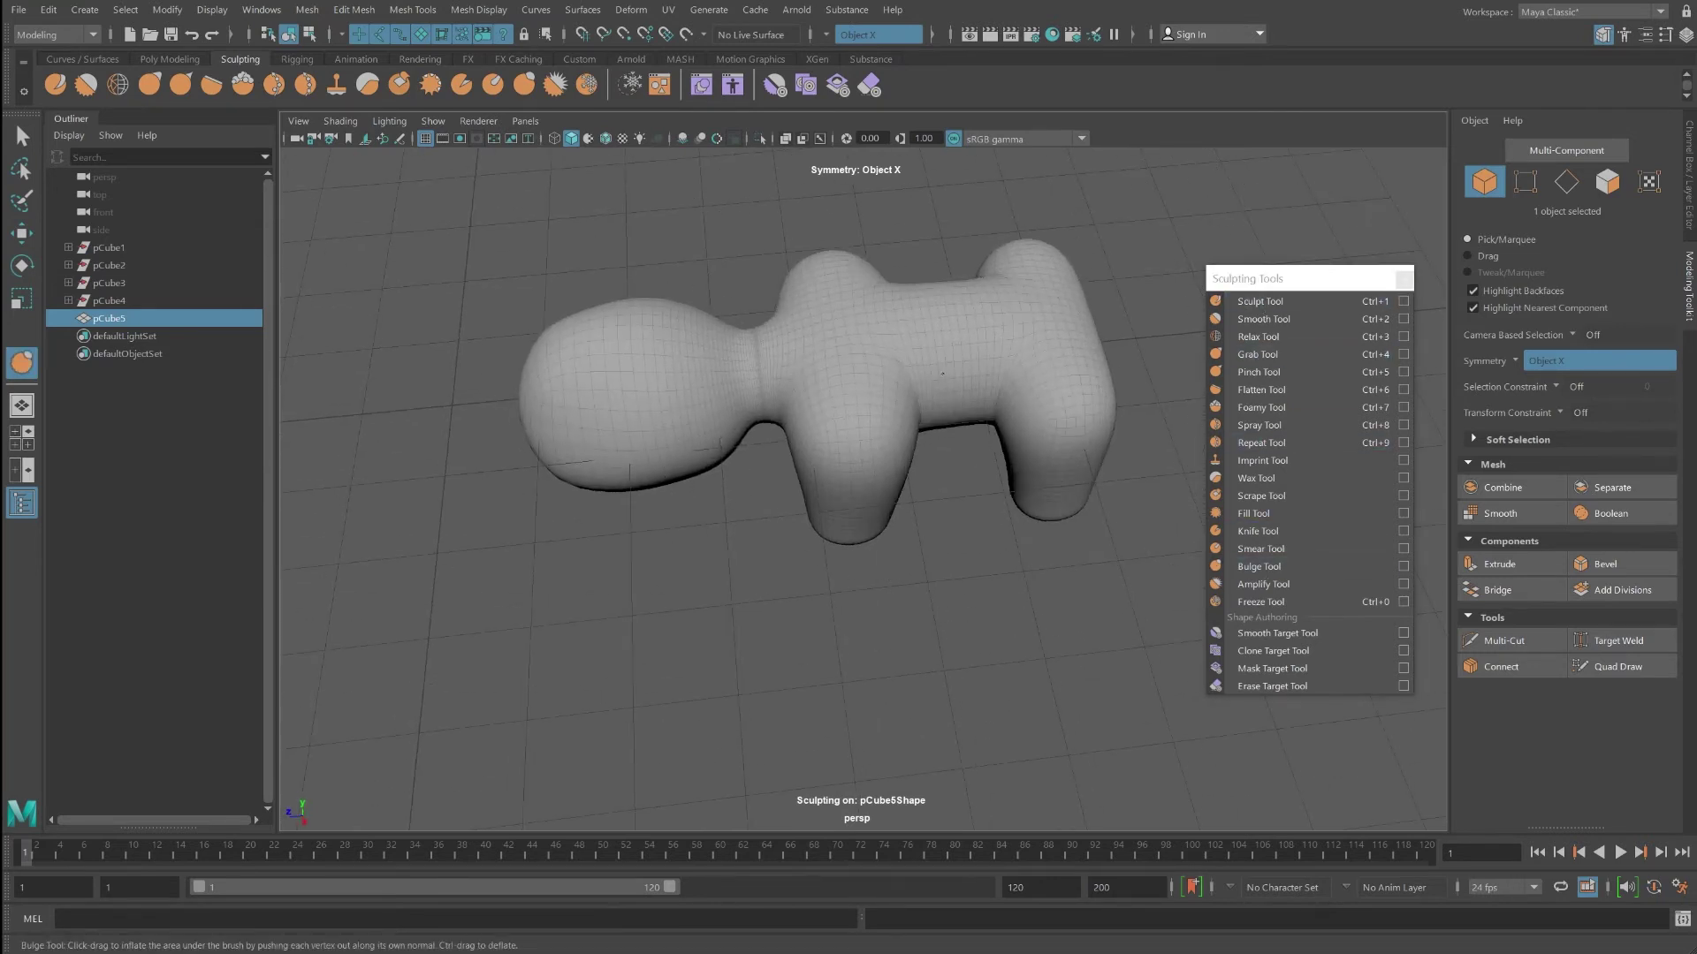
Step: Inflate the torso and upper legs symmetrically with the Bulge tool to give the body more volume
mouse_move(672, 336)
left_mouse_down("alt")
mouse_move(645, 321)
mouse_move(641, 354)
mouse_move(579, 345)
mouse_move(778, 362)
left_mouse_up("alt")
left_click_drag(877, 440, 988, 449)
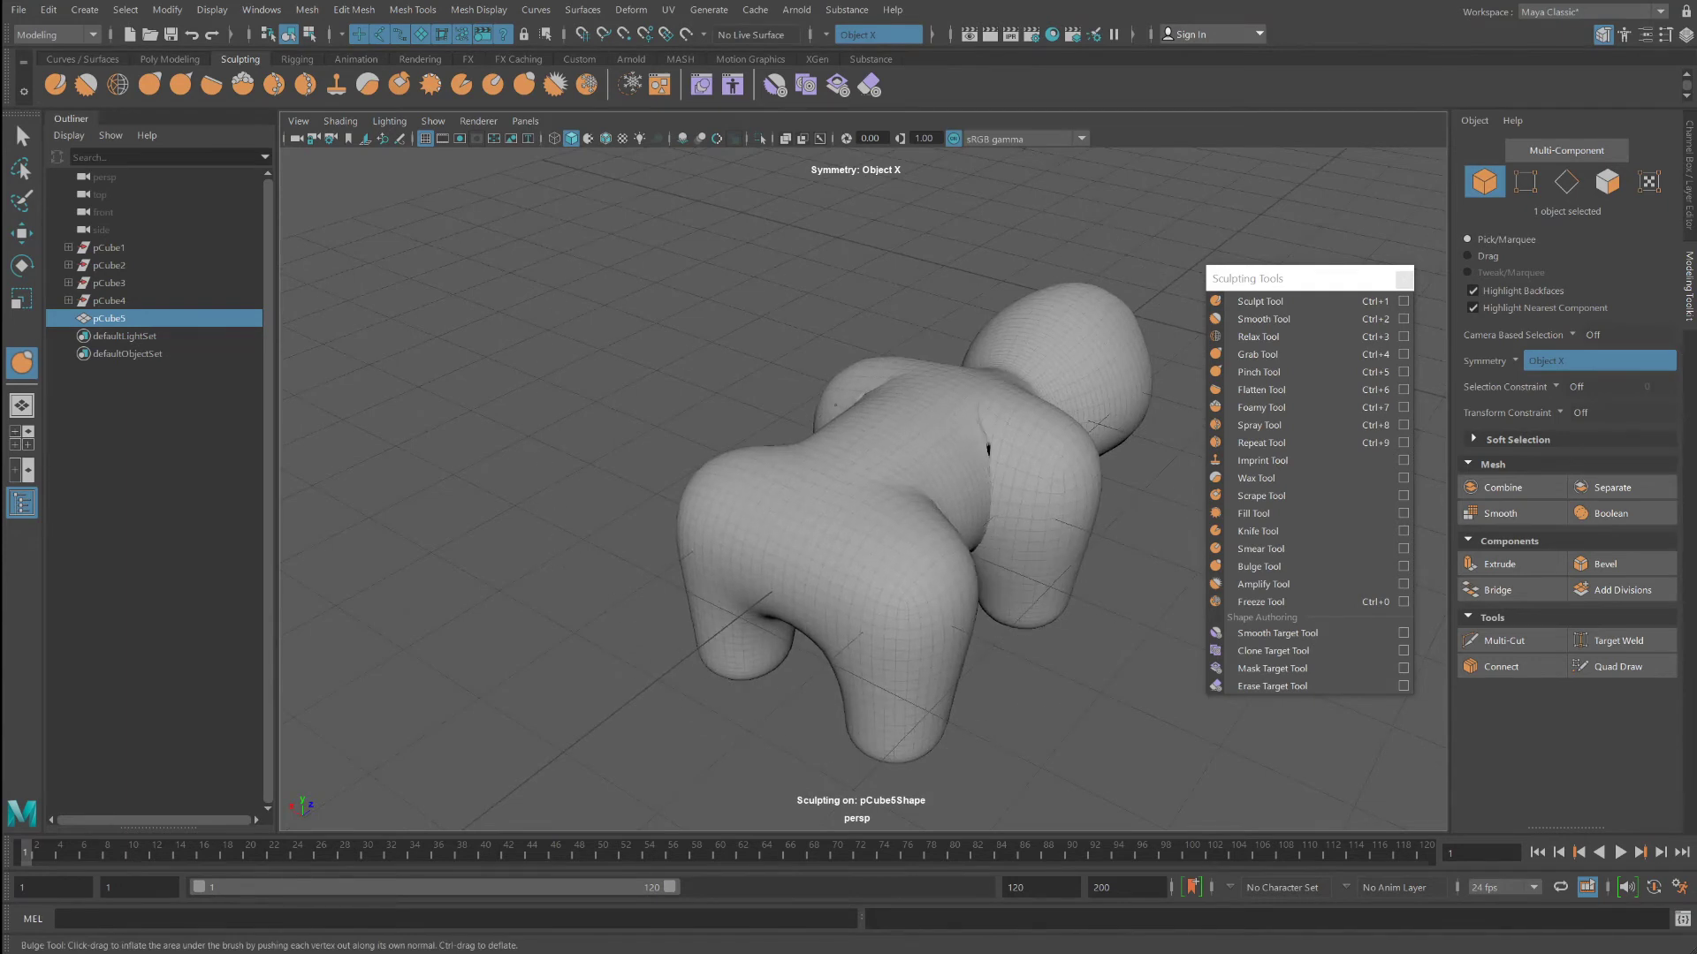
left_click_drag(809, 399, 842, 423)
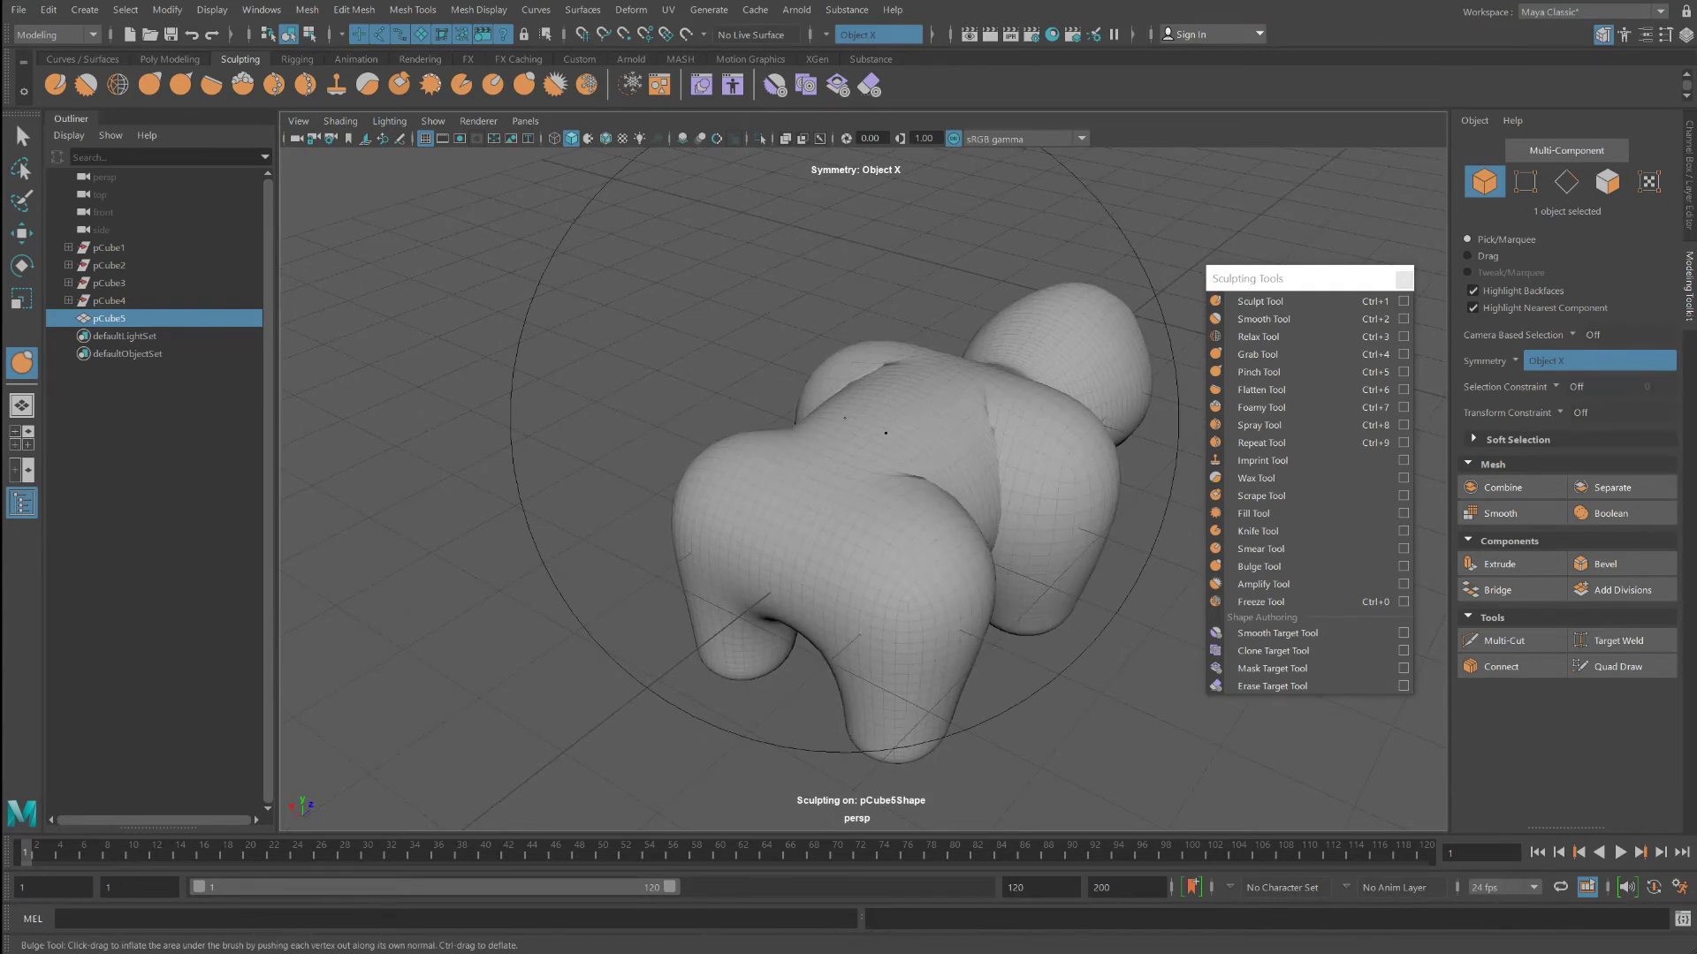
left_click_drag(871, 360, 905, 399, "alt")
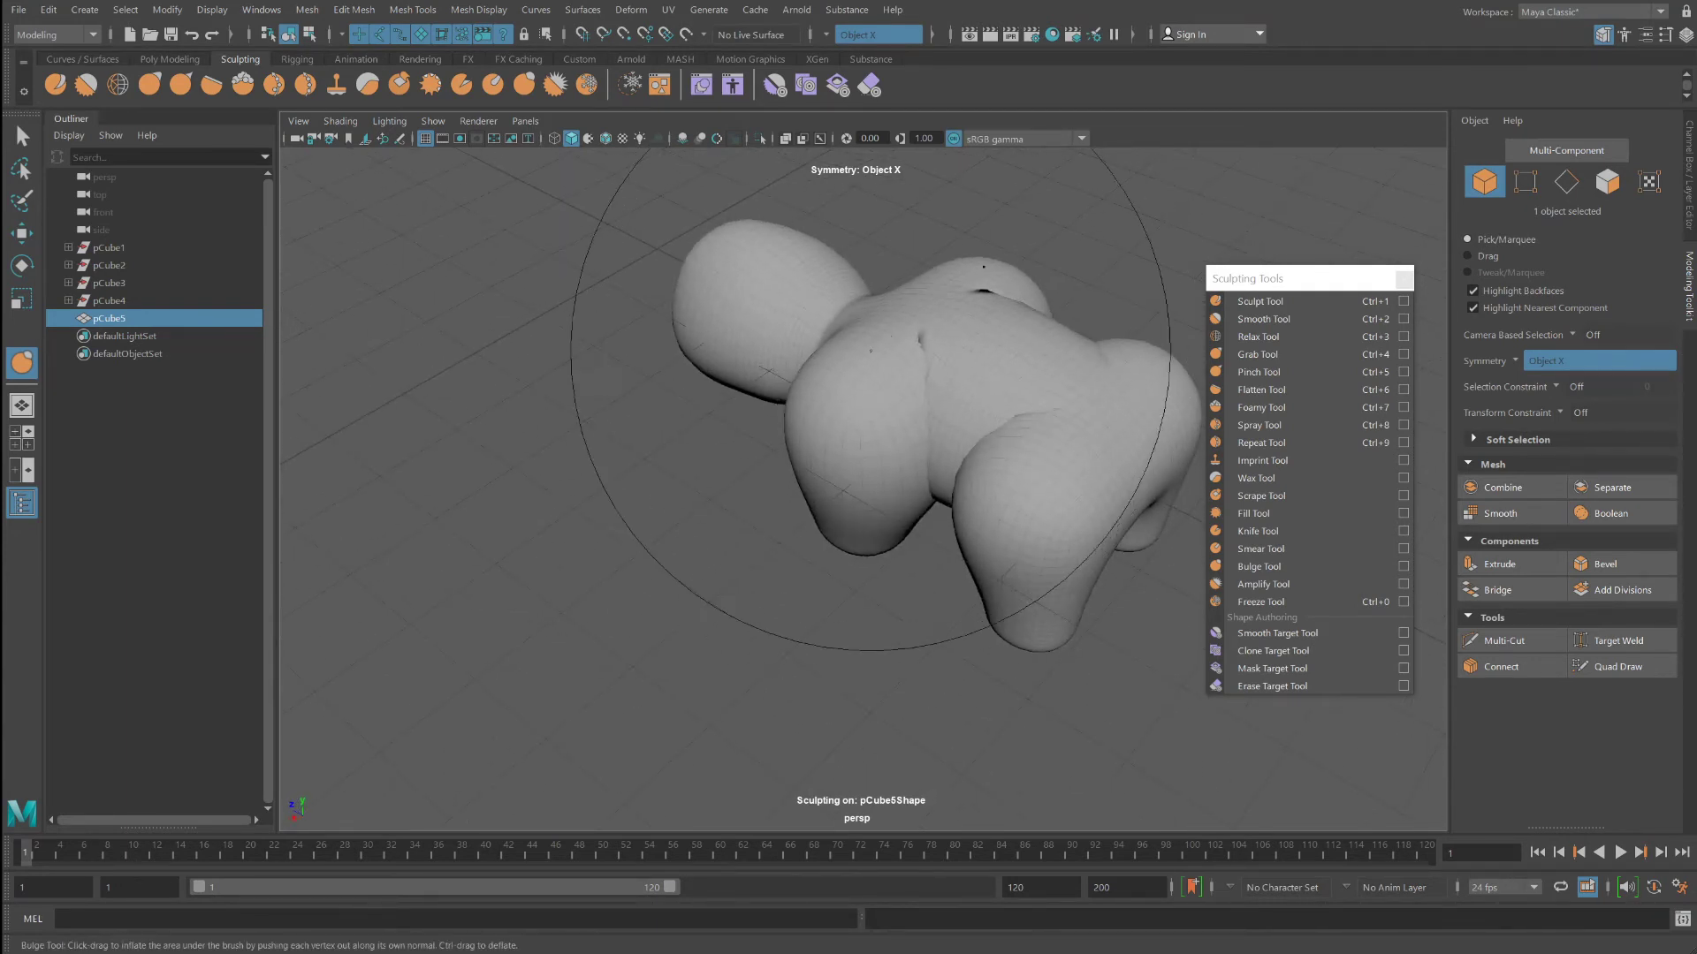
scroll(866, 389, "up", 5)
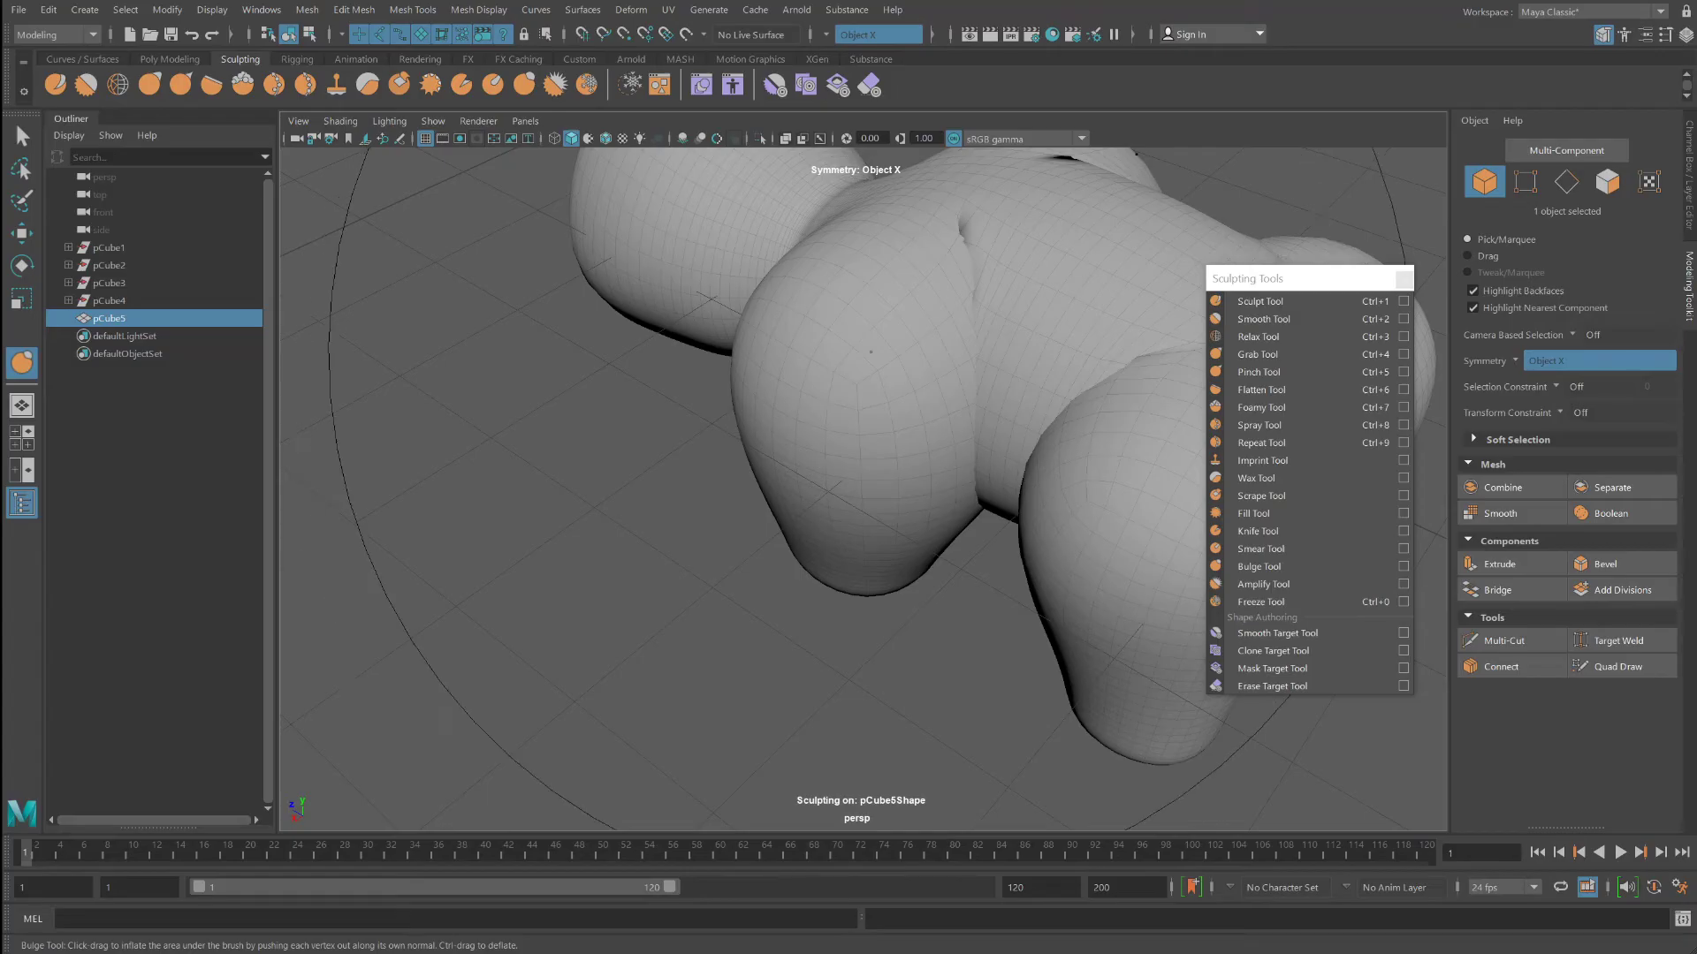
scroll(844, 375, "down", 5)
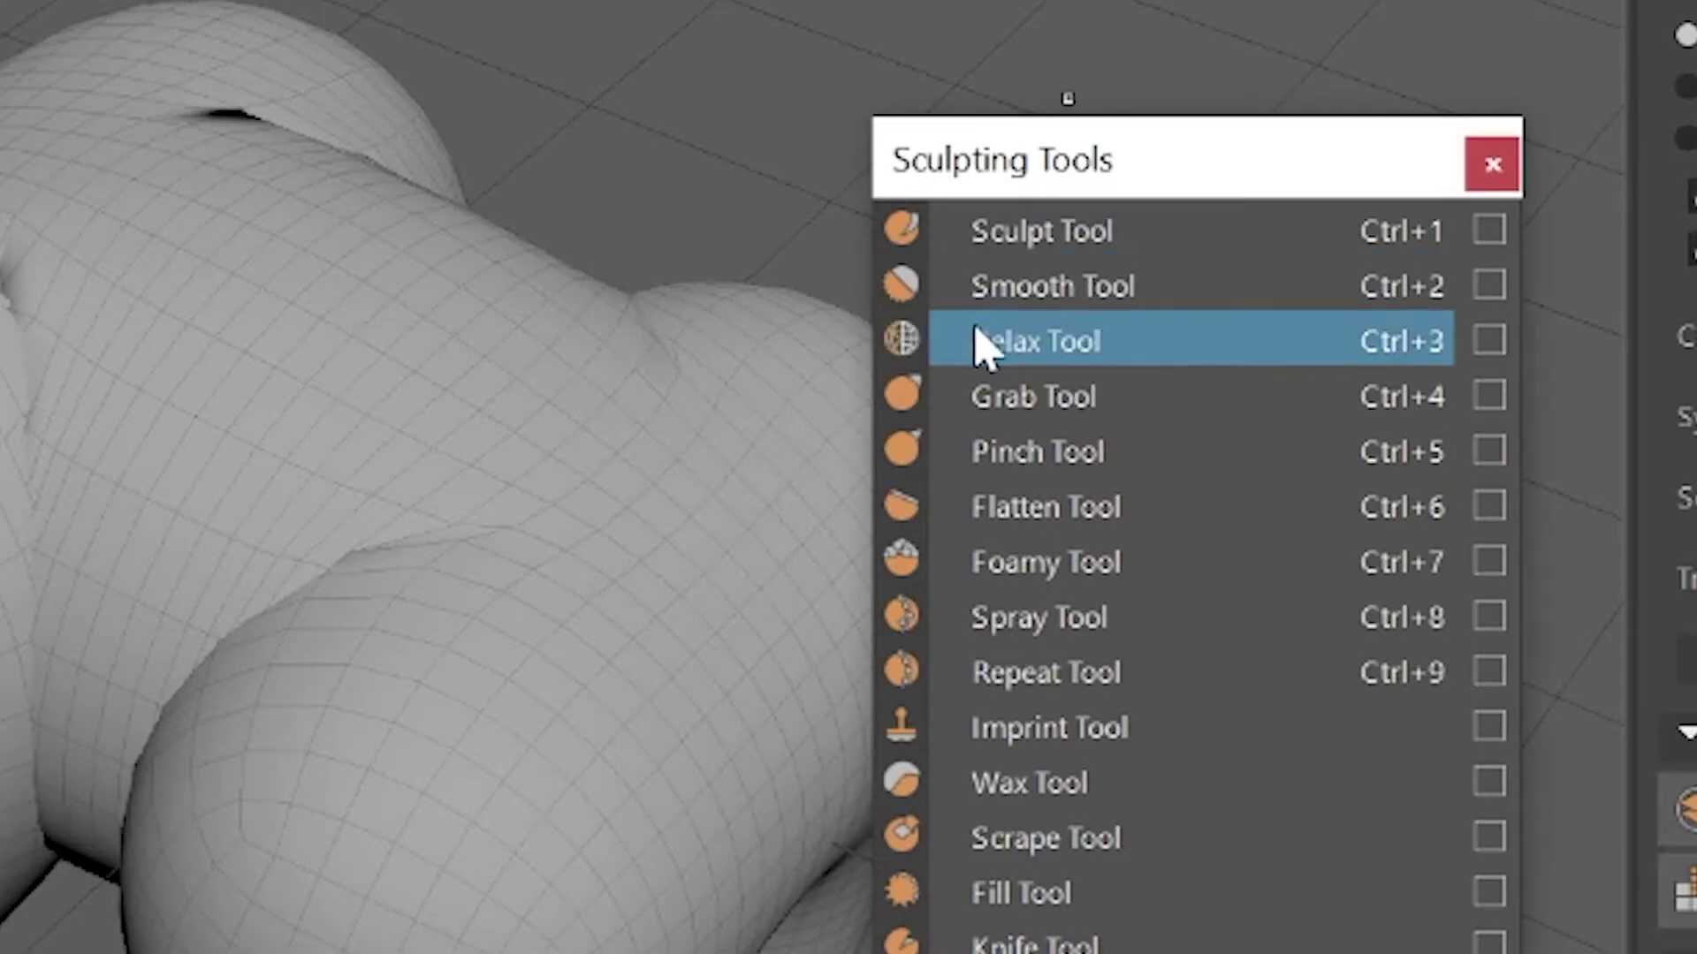
Step: Activate the Relax tool and reduce its brush strength to about 23.58 in the tool's settings
left_click(981, 343)
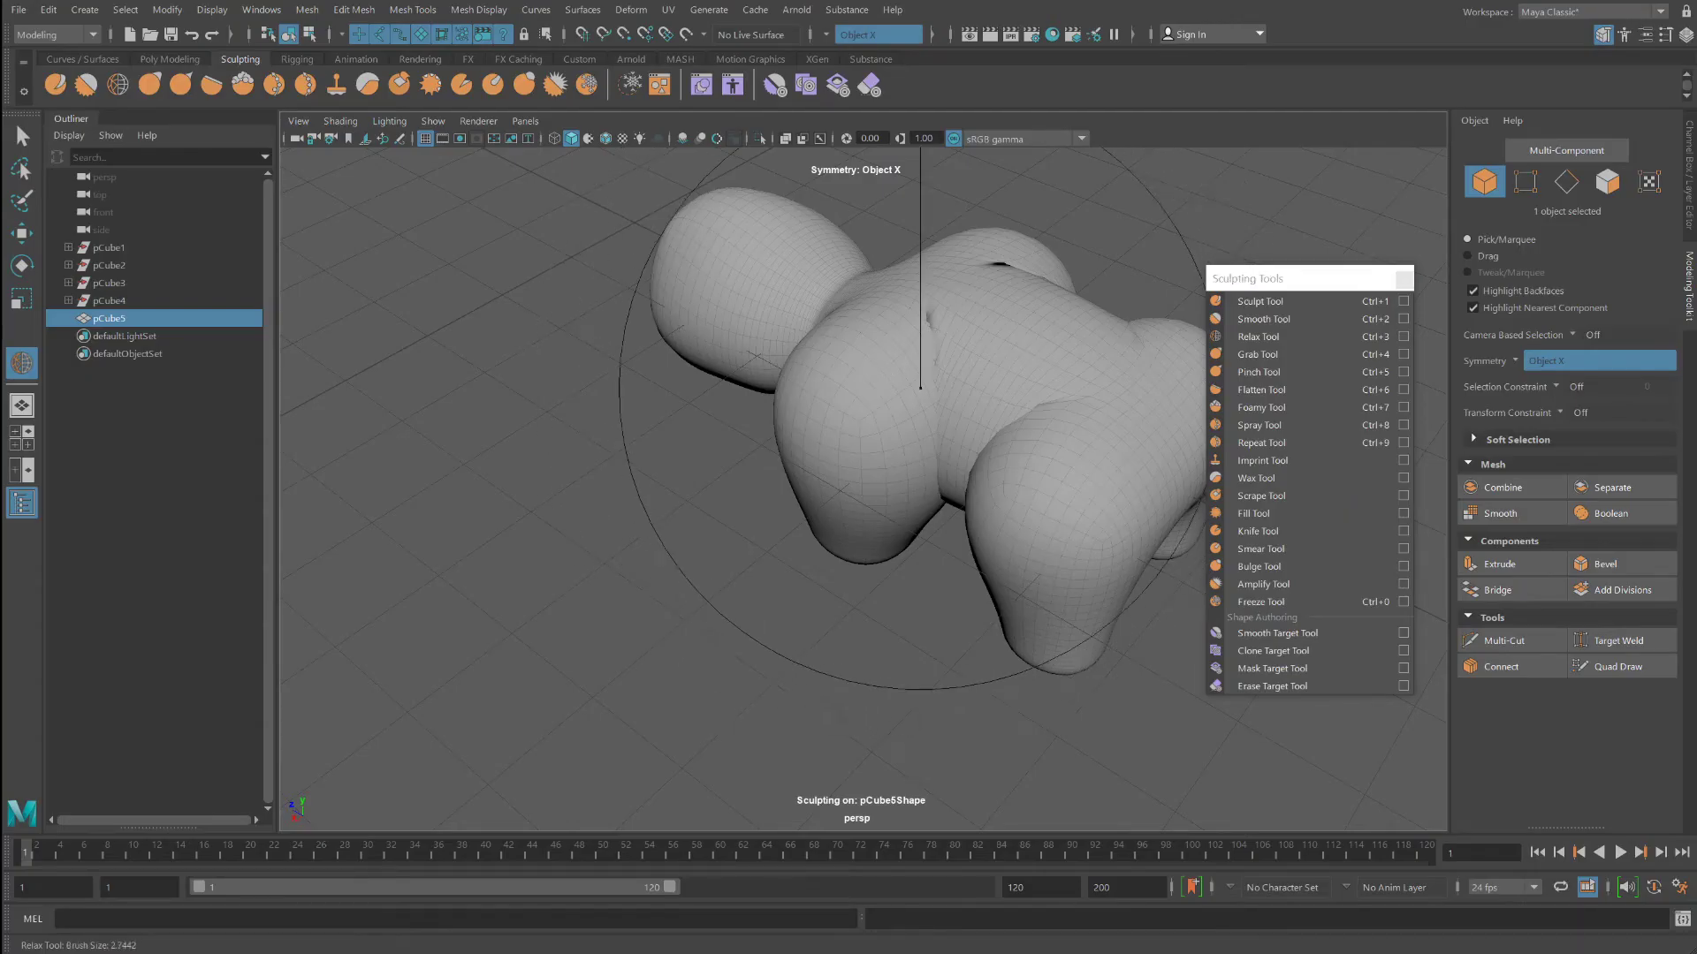
mouse_move(920, 388)
left_mouse_down()
mouse_move(730, 388)
mouse_move(654, 442)
left_mouse_up()
scroll(893, 442, "down", 5)
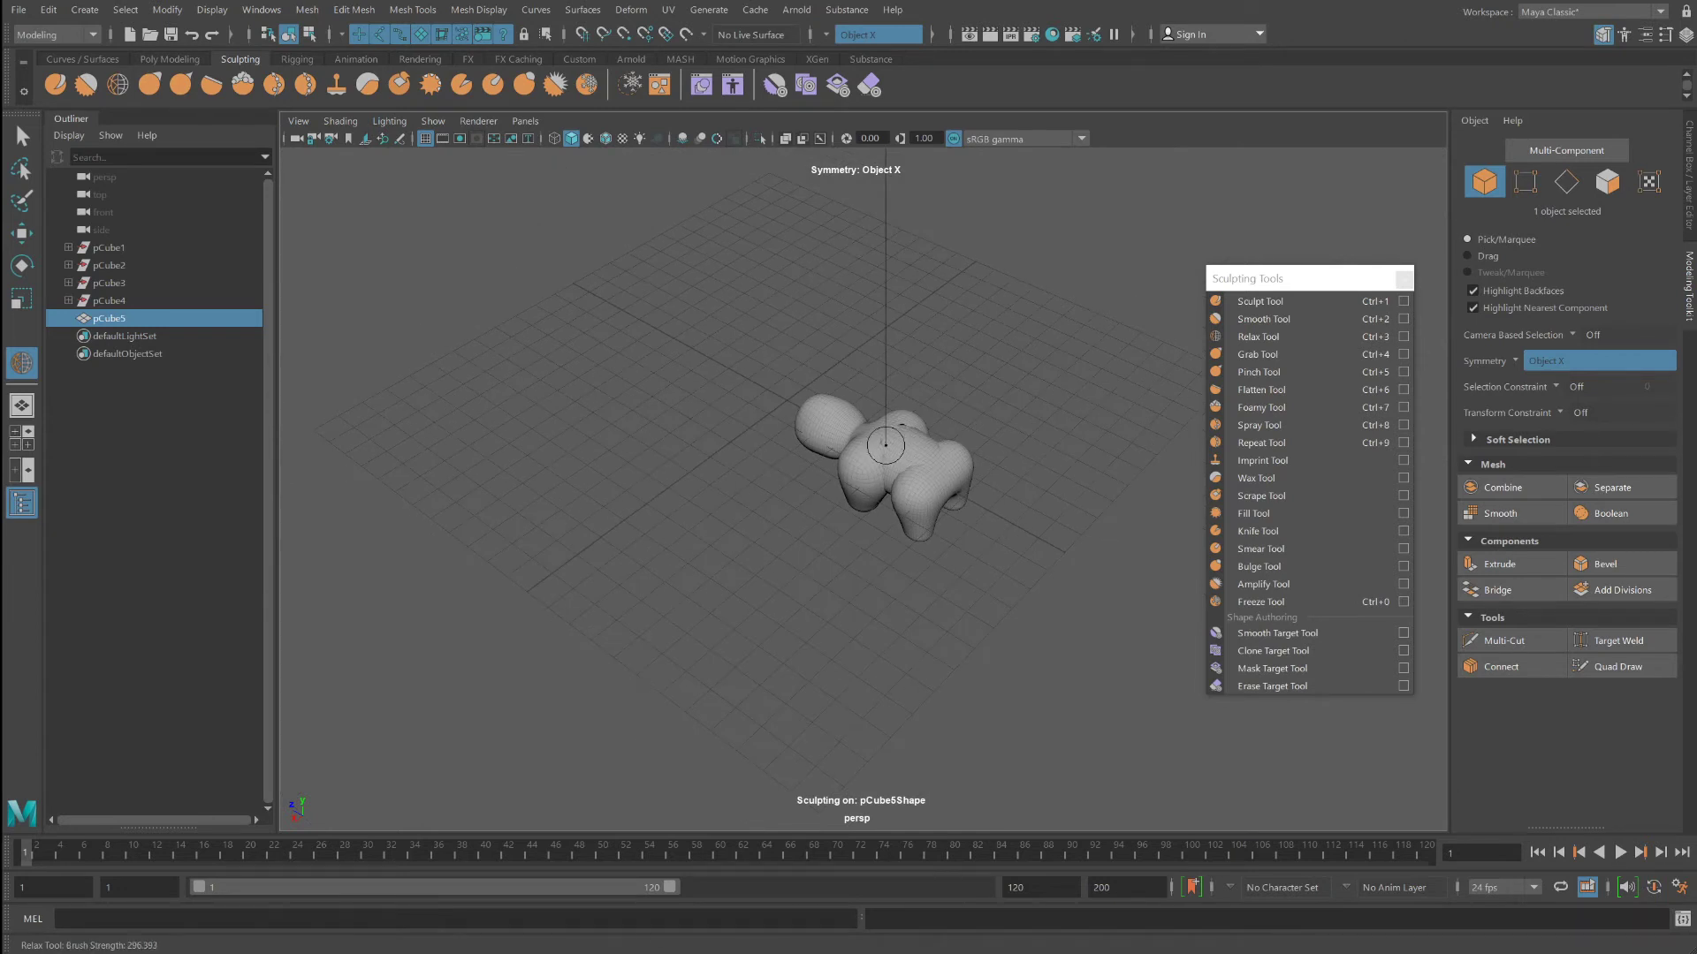
left_click(1403, 336)
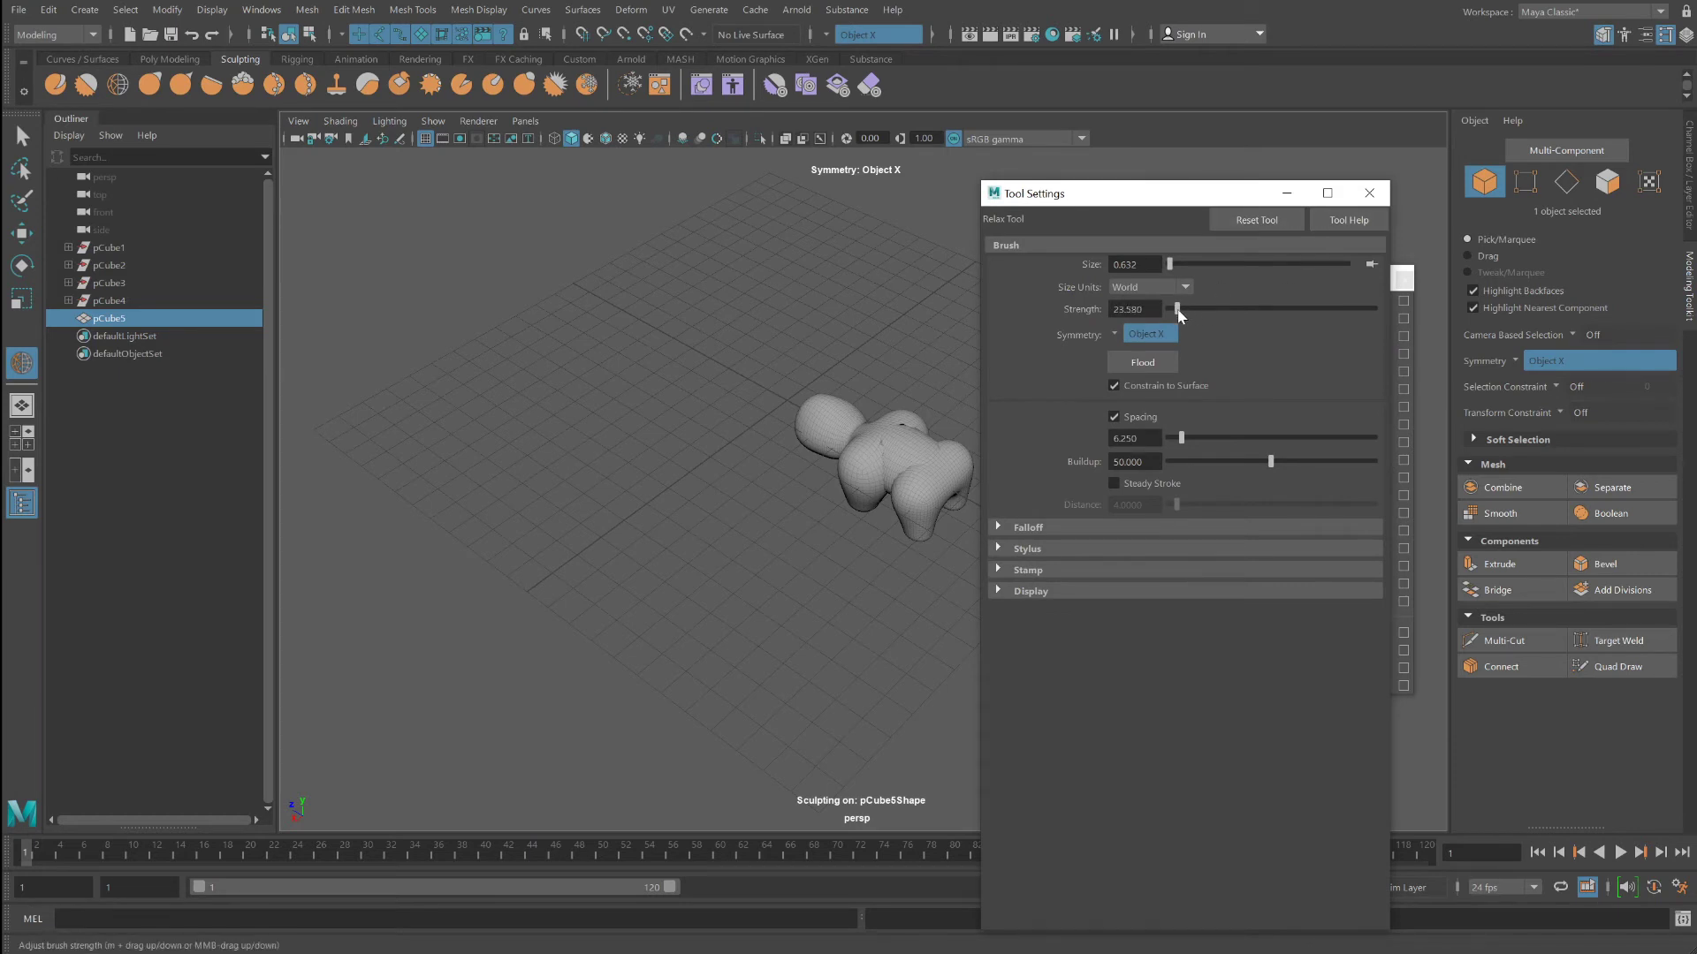
left_click(1368, 194)
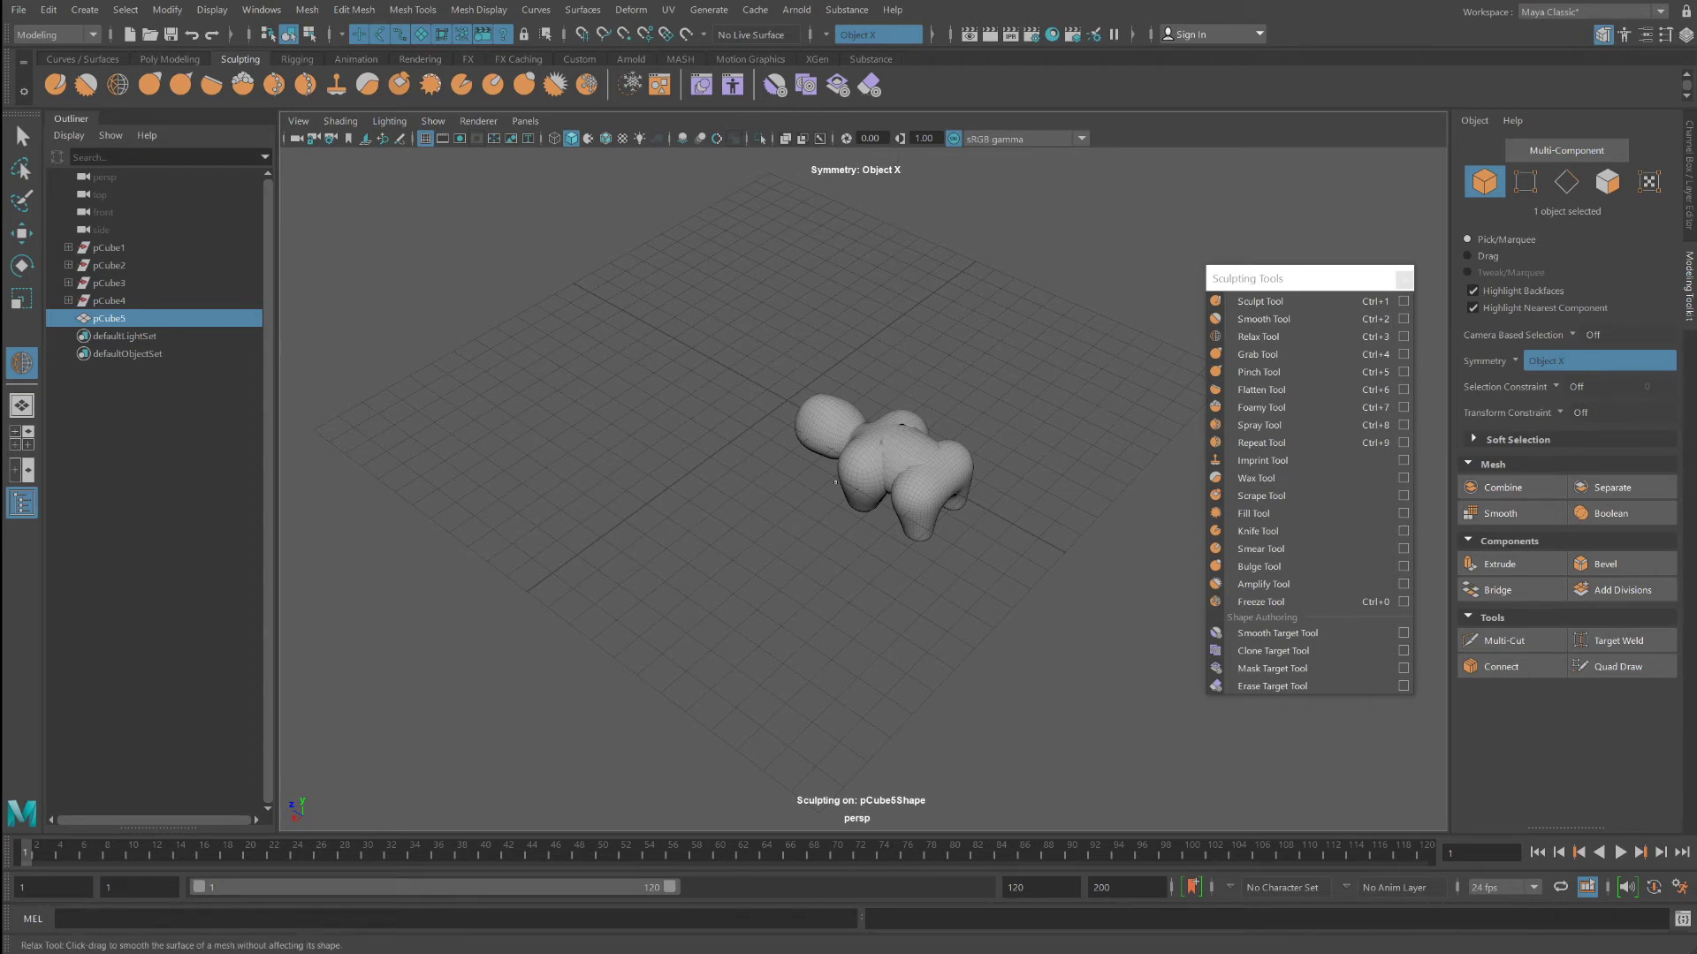
Step: Relax the creased mesh where the legs join the torso, working symmetrically around the body
scroll(835, 482, "up", 6)
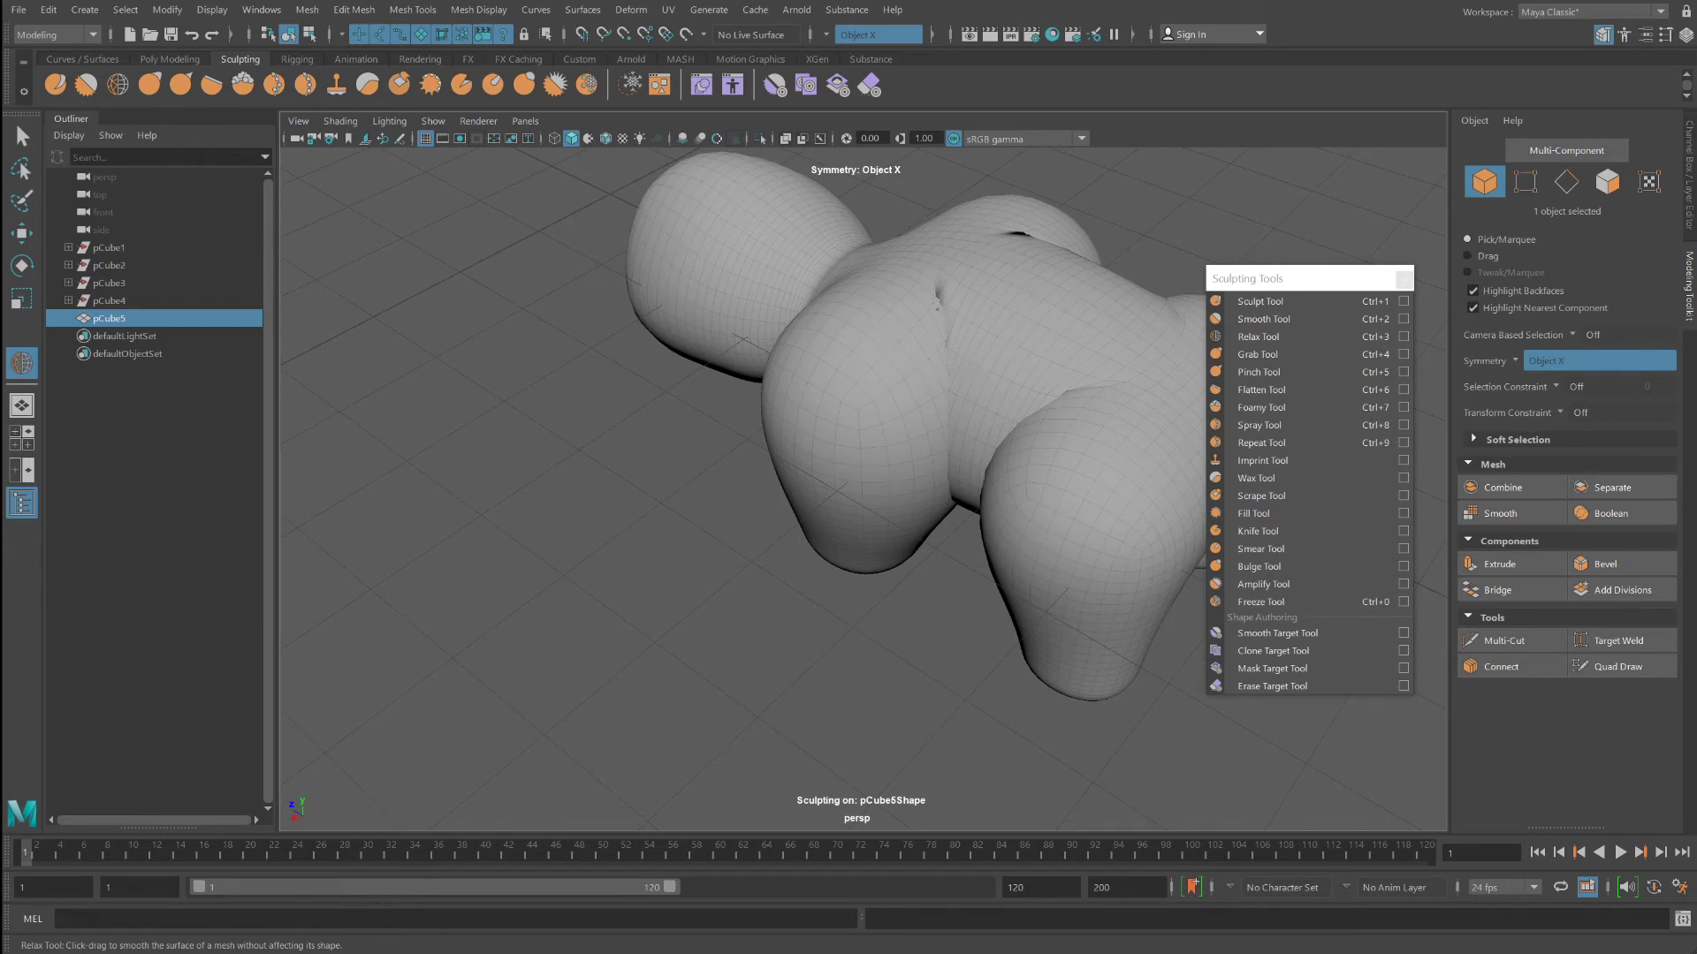
scroll(942, 294, "up", 2)
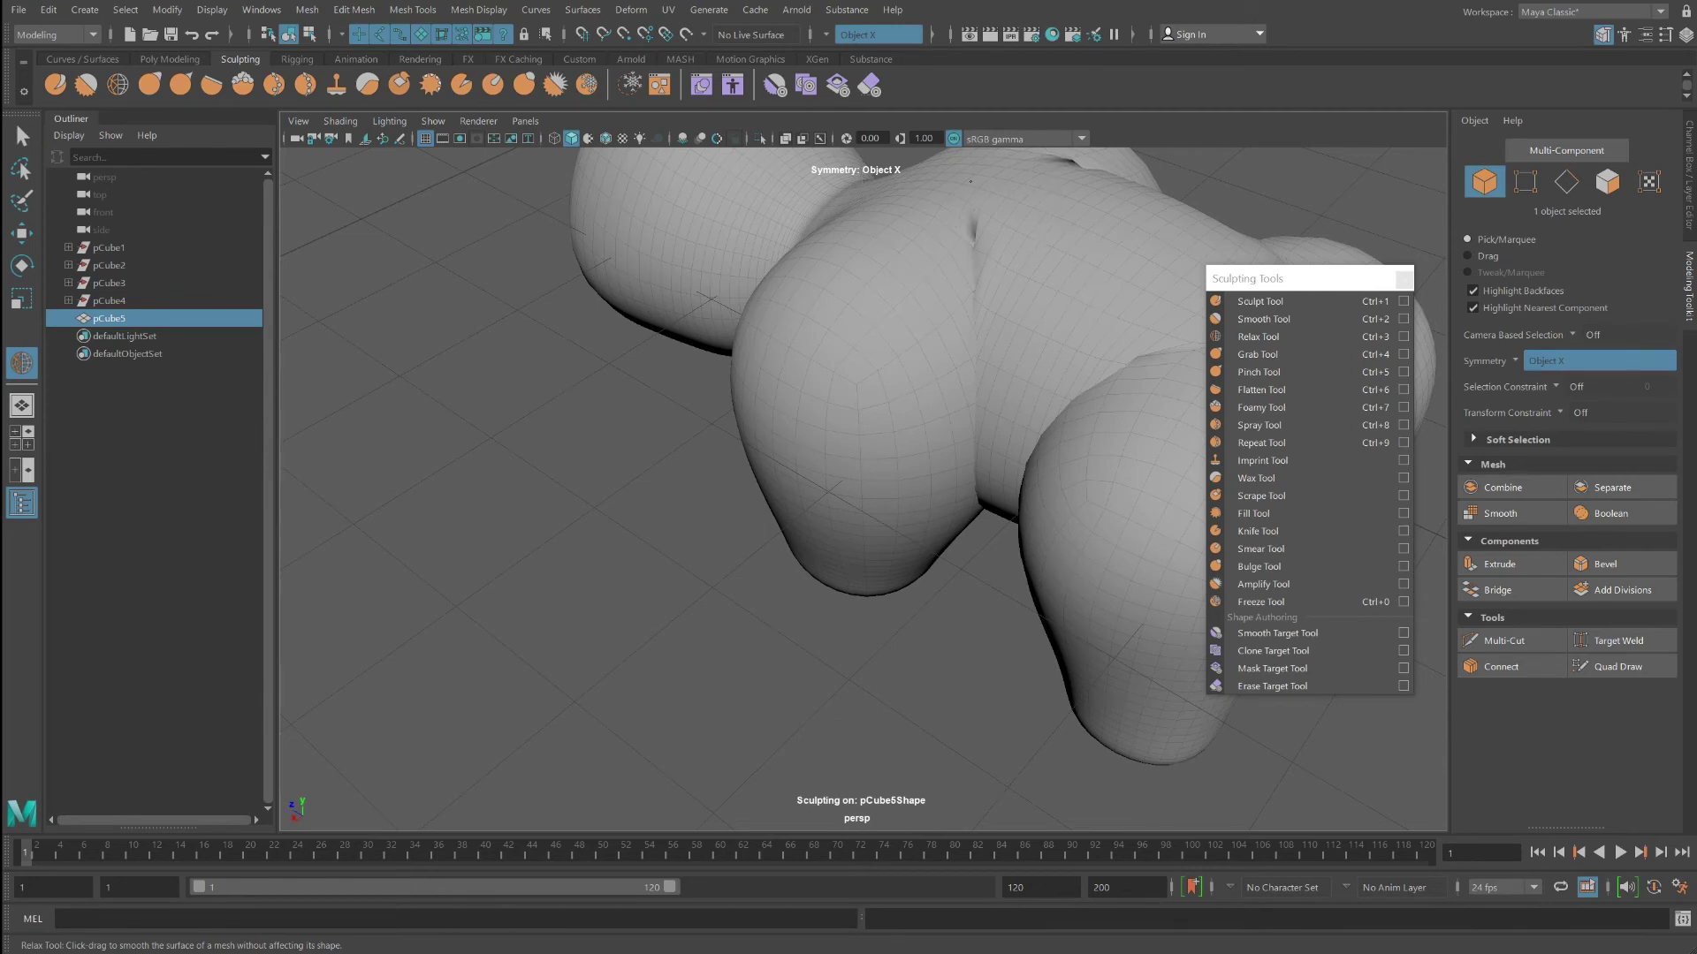
scroll(883, 398, "up", 3)
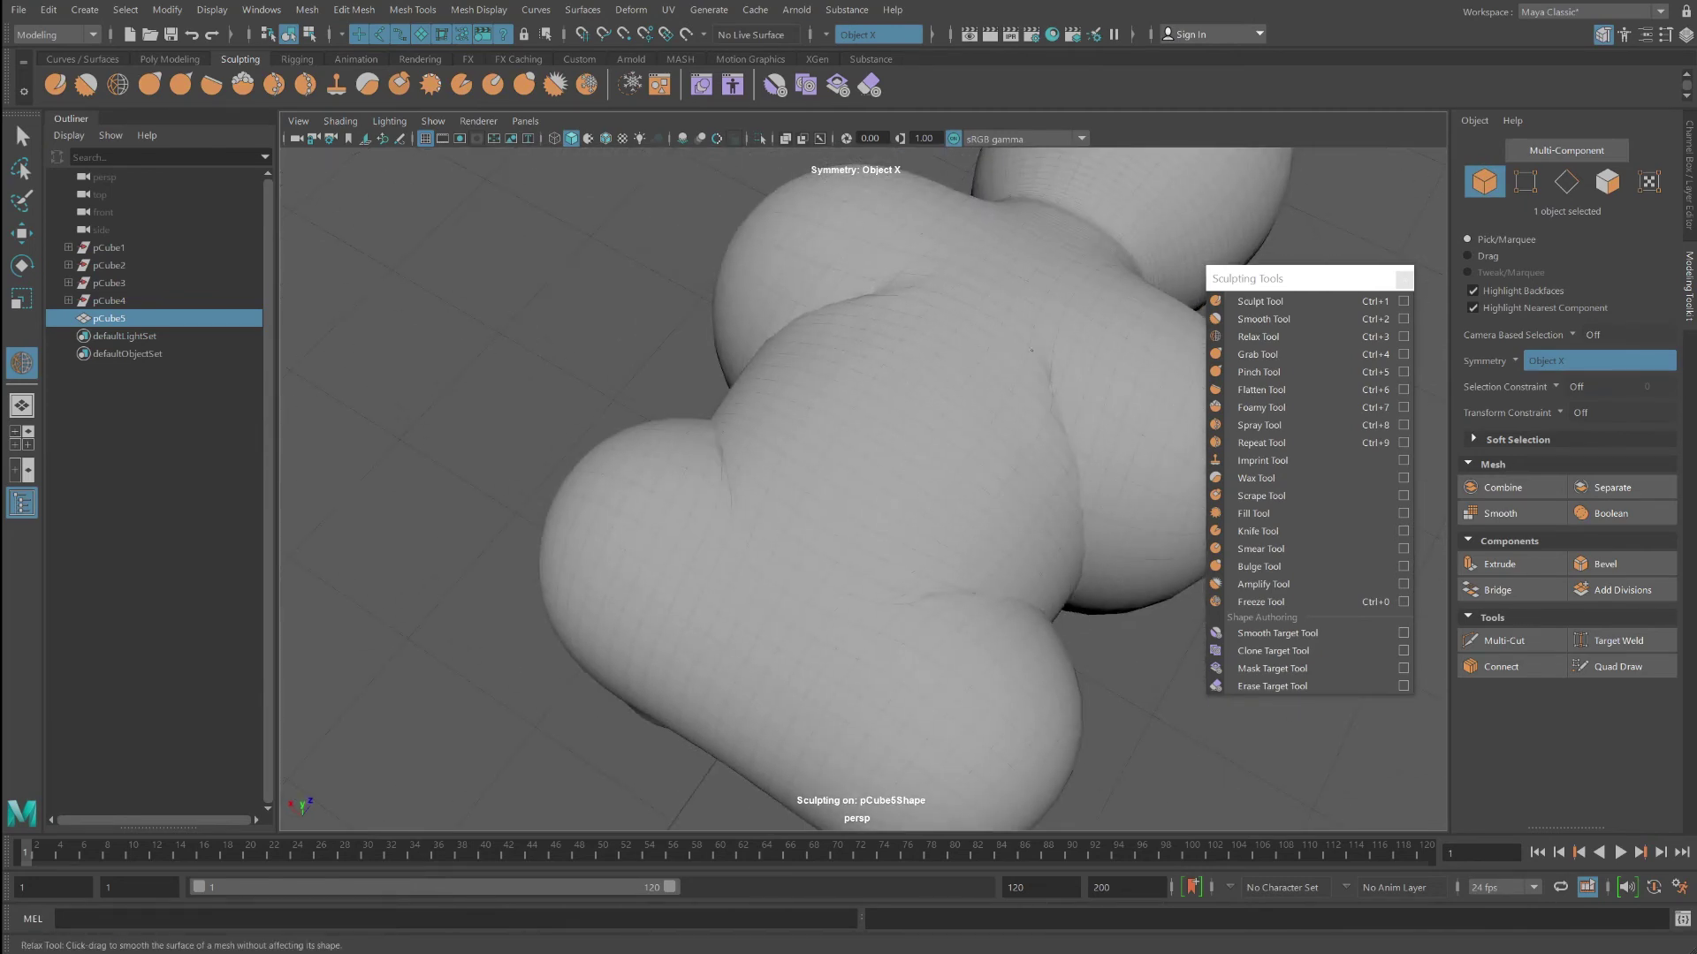
scroll(999, 331, "down", 5)
left_click_drag(999, 331, 495, 402, "alt")
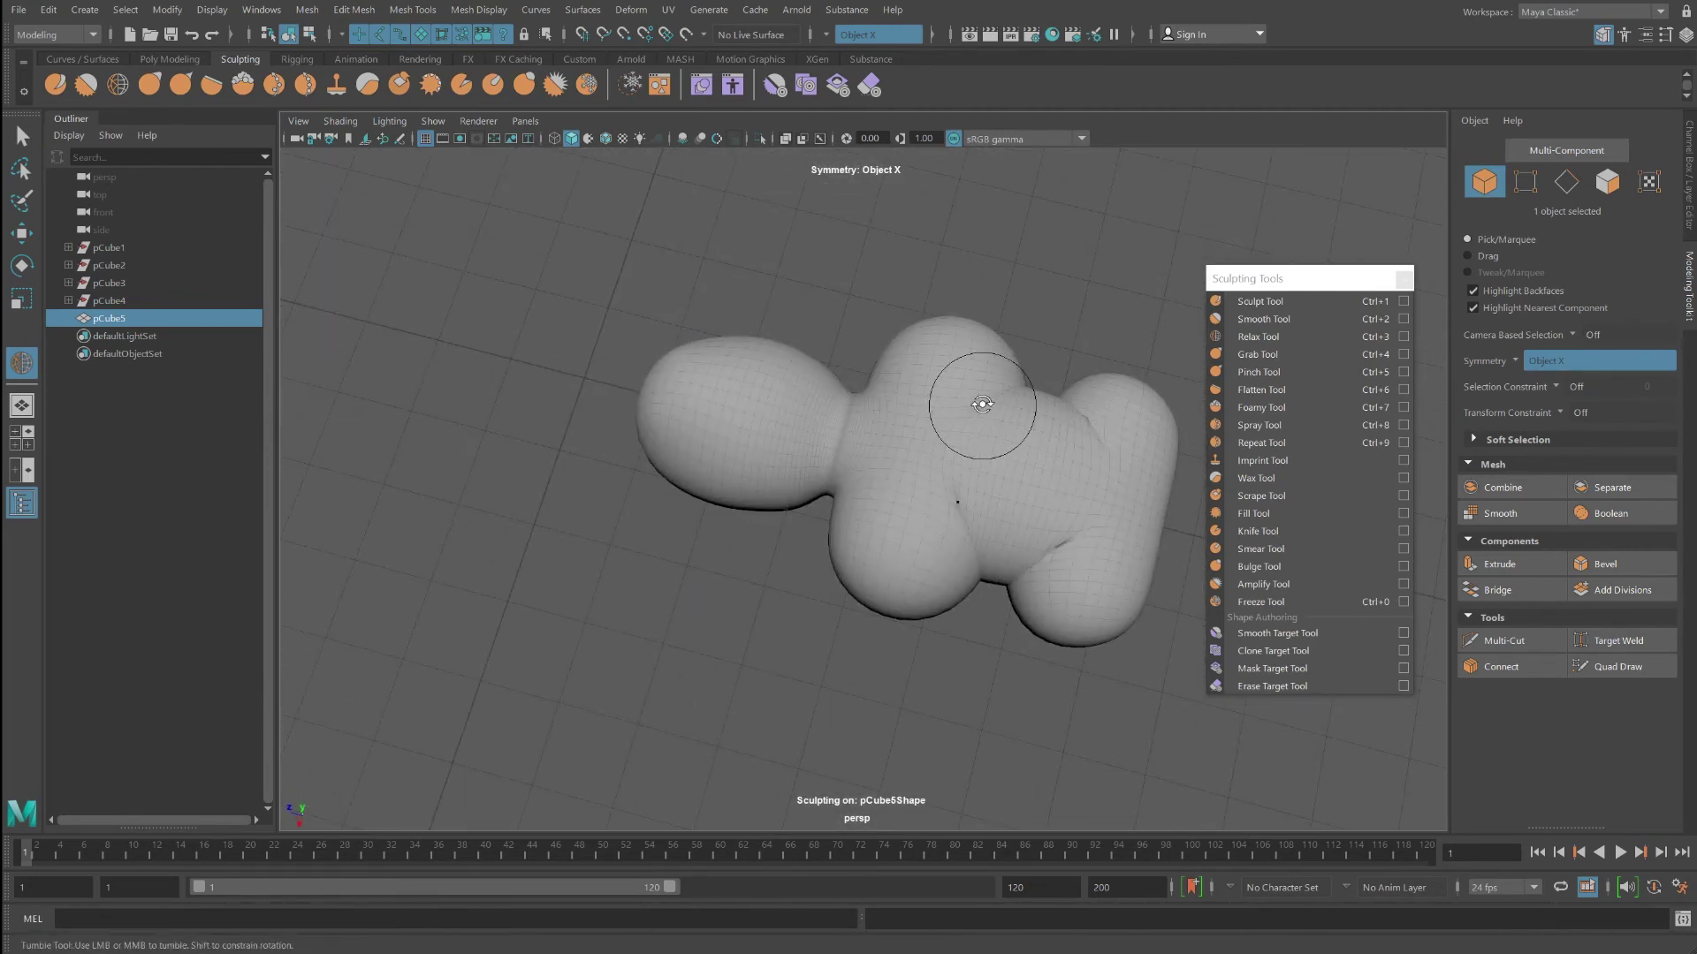
left_click_drag(982, 403, 963, 274, "alt")
left_click(18, 11)
left_click(63, 99)
key("Return")
left_click(1089, 363)
scroll(931, 432, "up", 3)
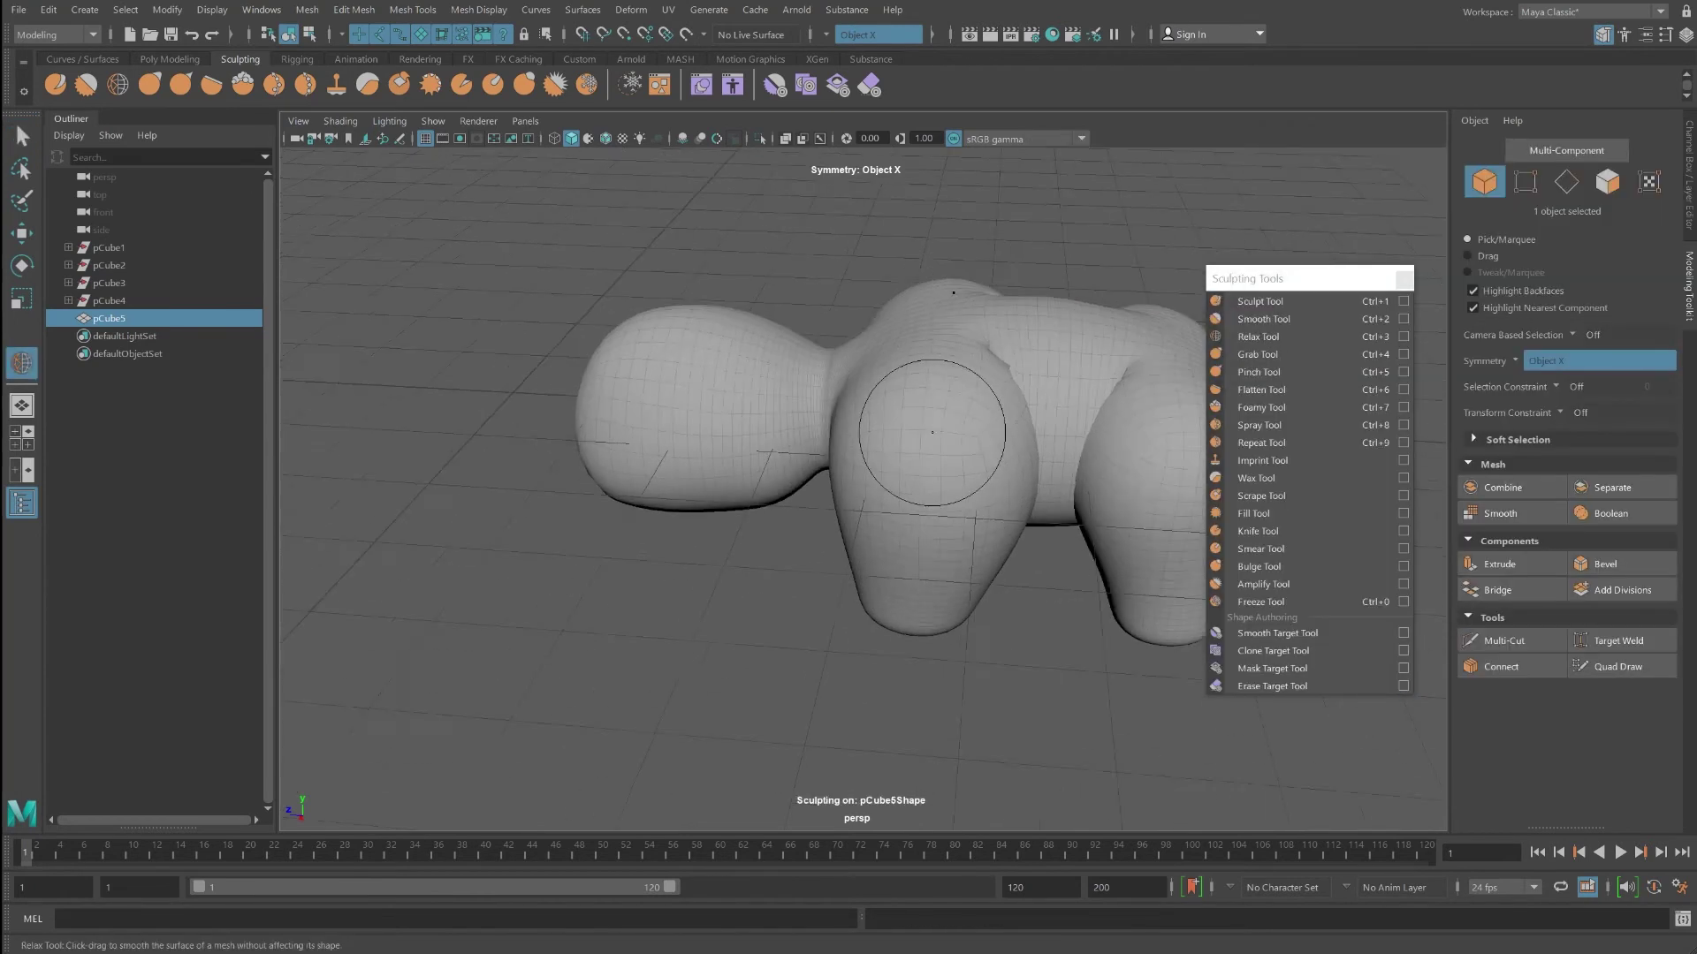
scroll(931, 432, "down", 1)
Step: Try to inflate the front shoulders and legs with an enlarged Bulge brush
left_click(1259, 566)
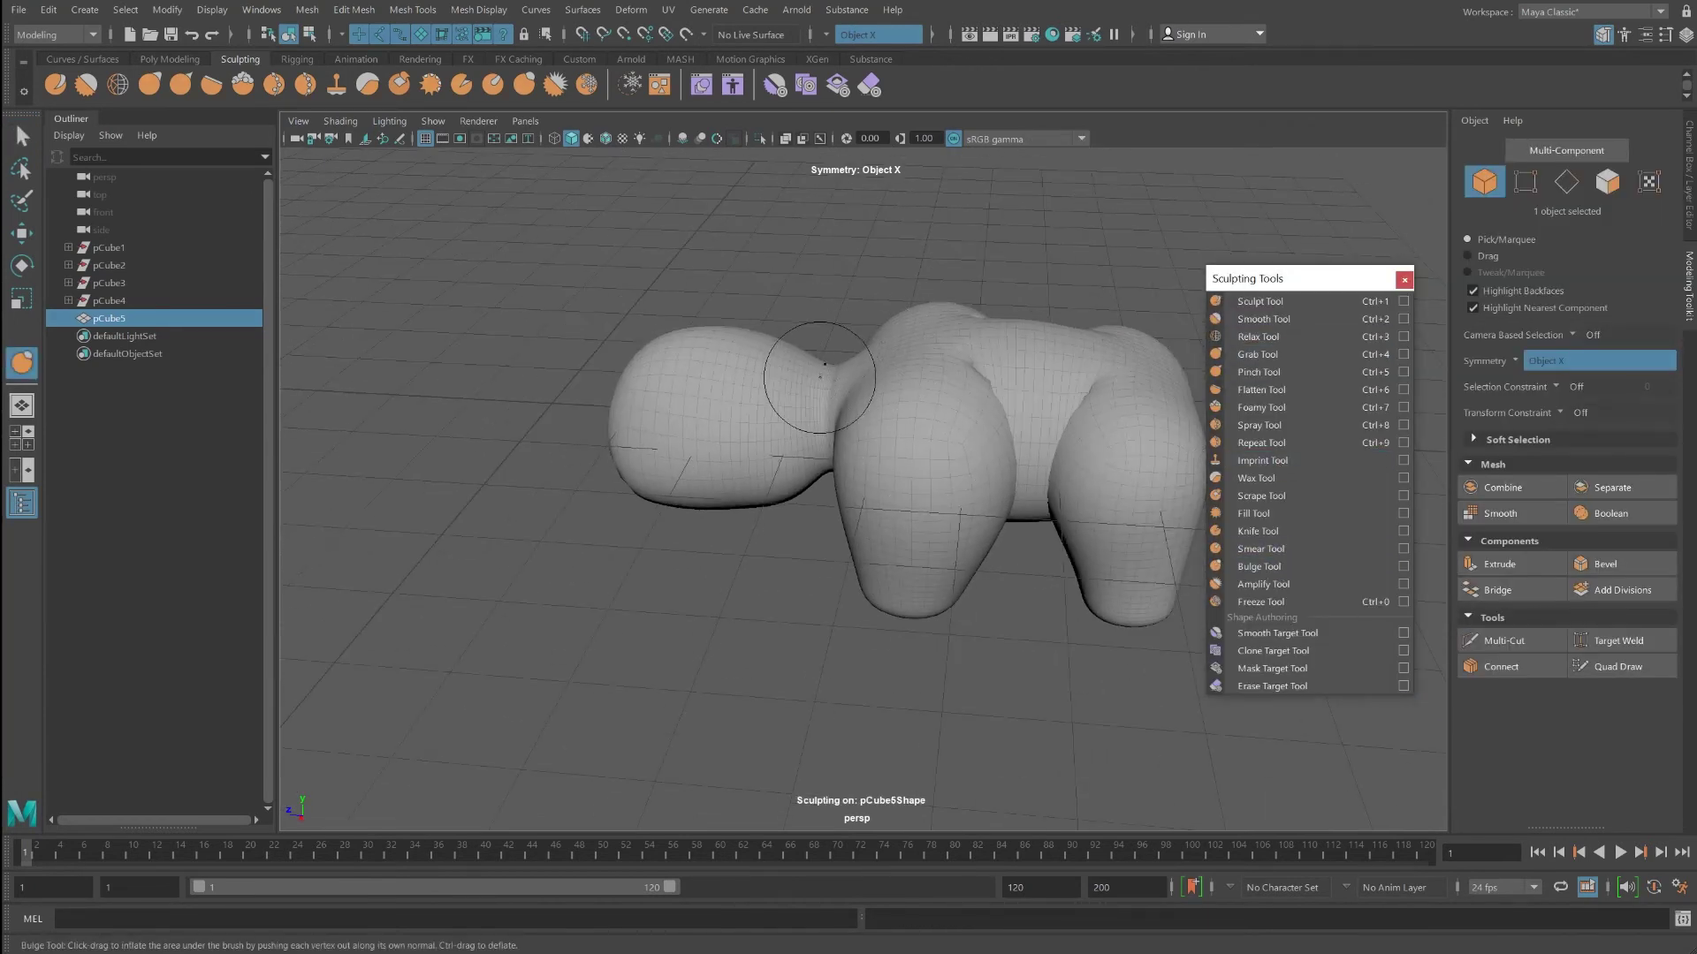
key("b")
mouse_move(829, 385)
left_mouse_down()
mouse_move(910, 397)
mouse_move(863, 402)
left_mouse_up()
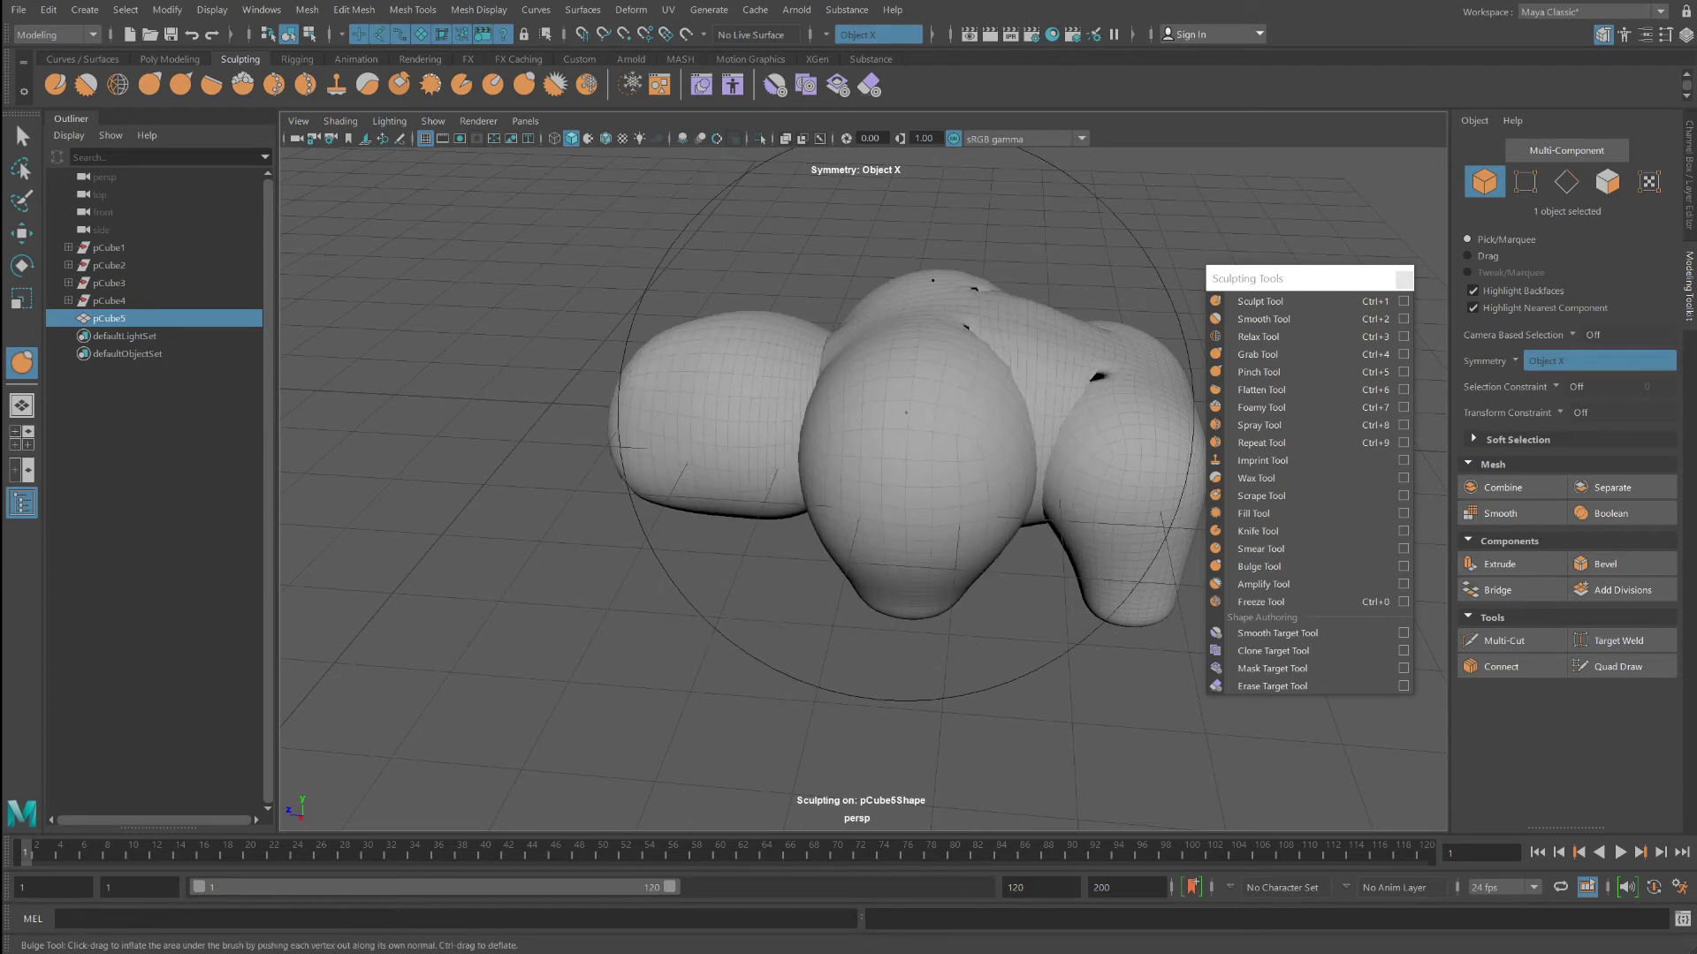
scroll(897, 453, "down", 3)
scroll(884, 424, "up", 3)
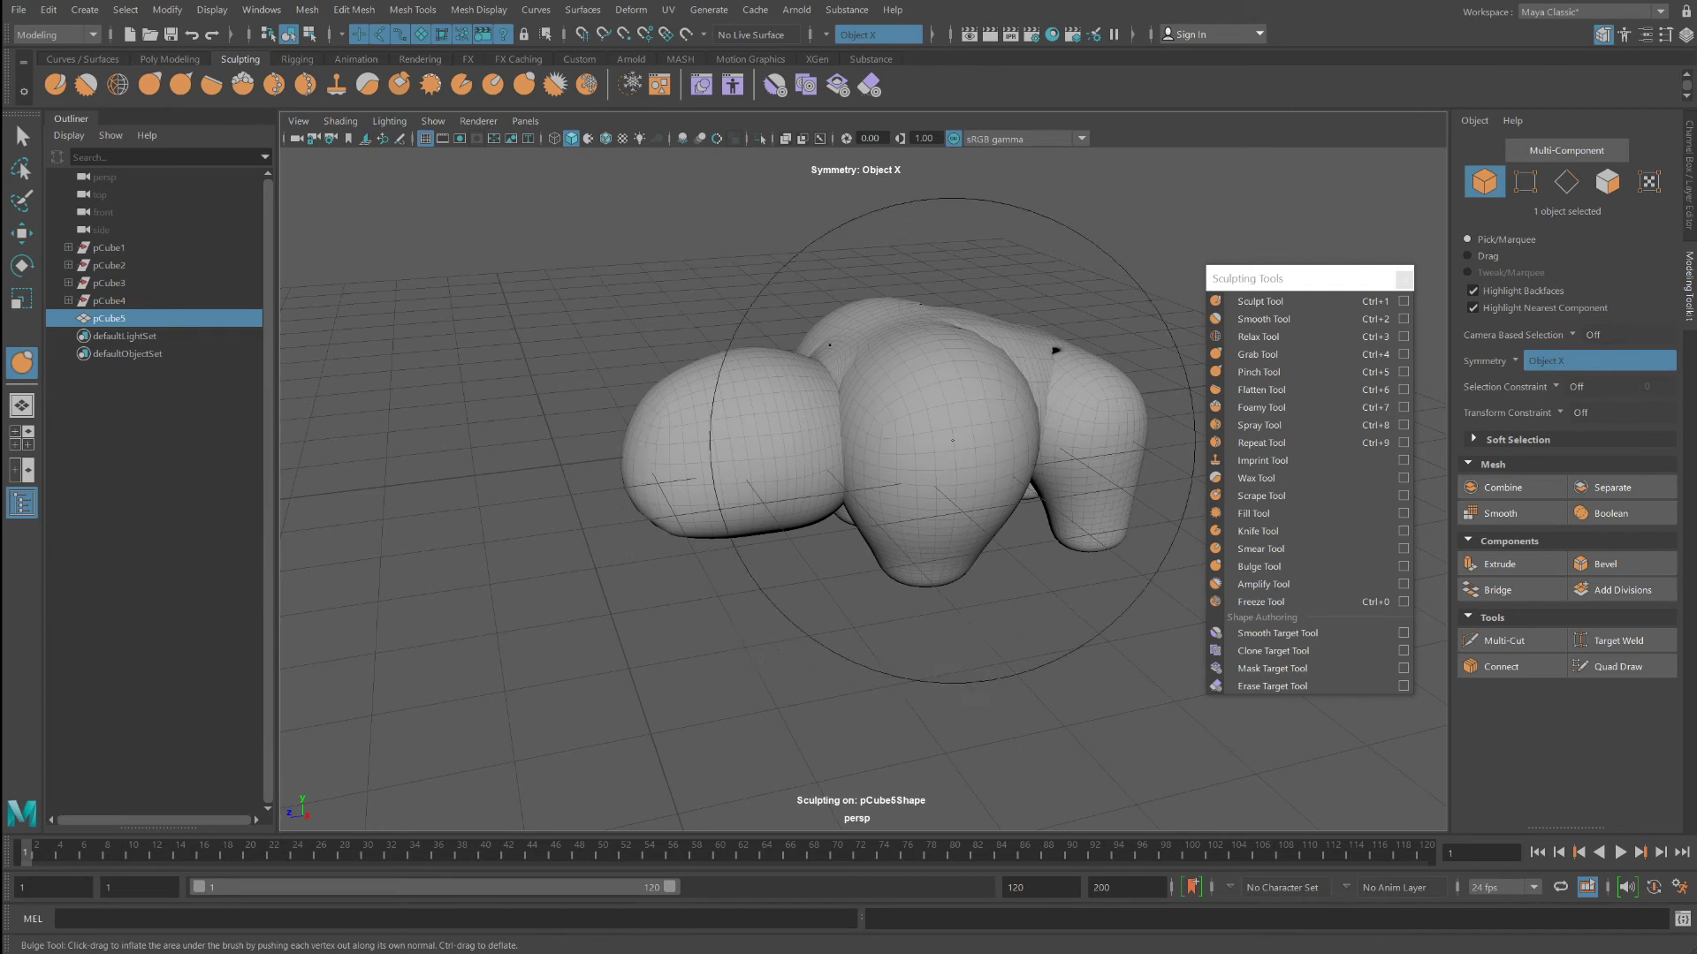
key("ctrl+z")
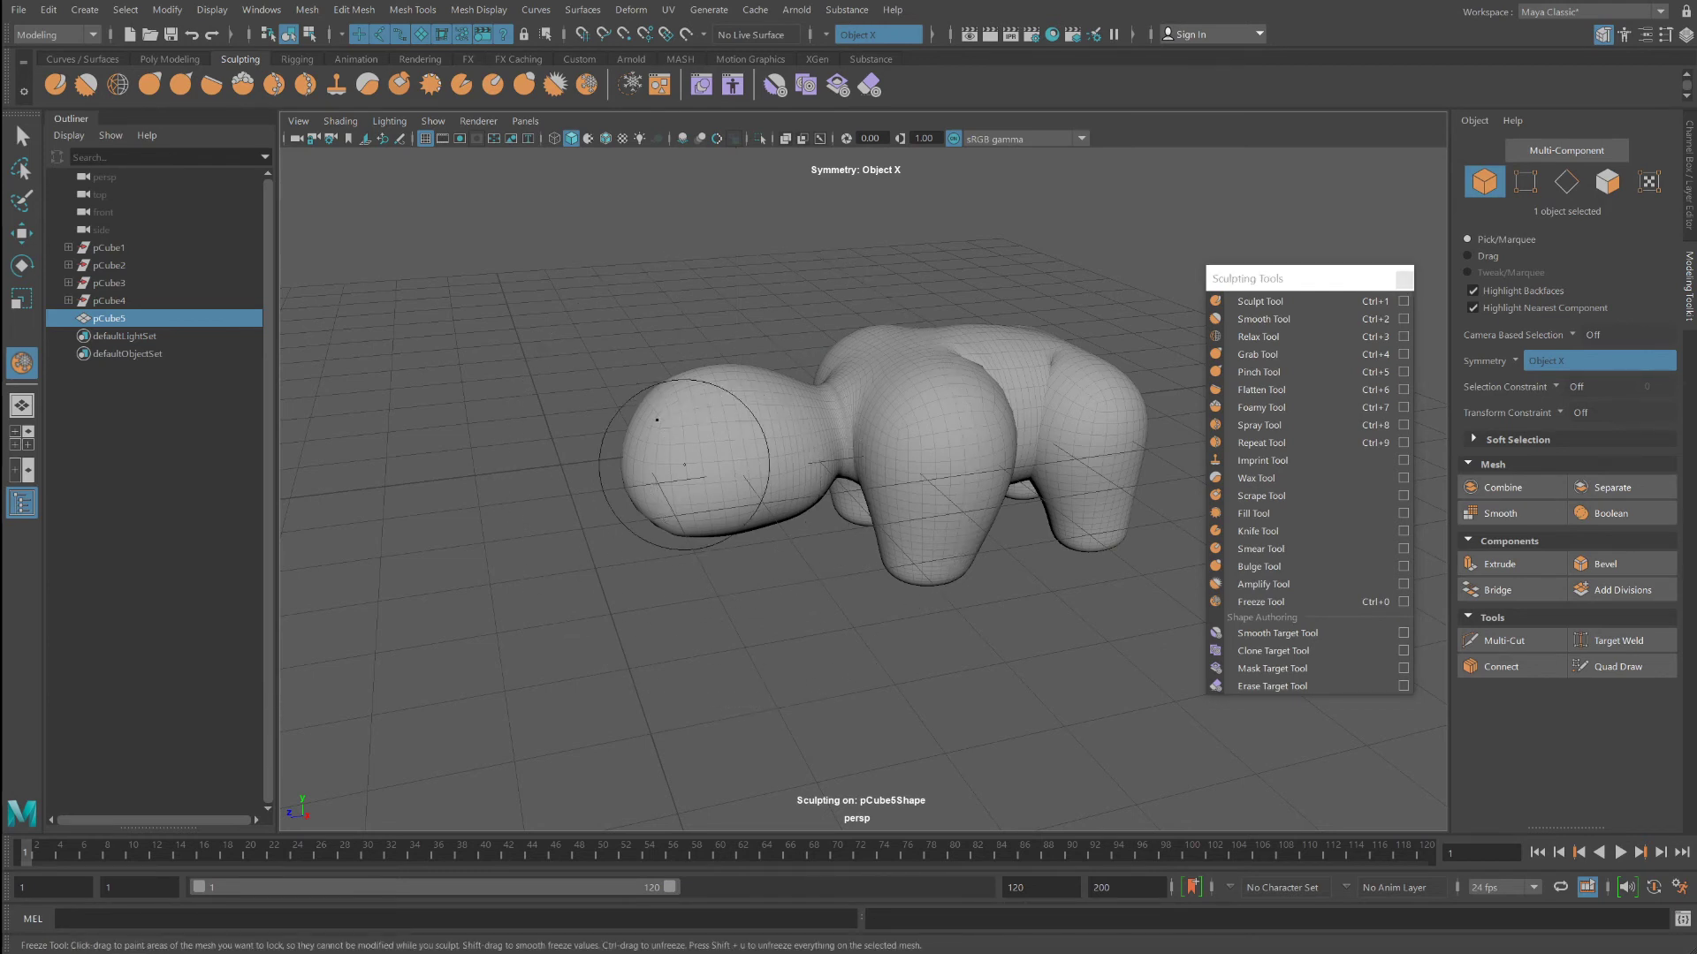
Step: Paint the whole head and neck with the Freeze tool to protect them from sculpting
mouse_move(736, 476)
left_mouse_down()
mouse_move(663, 412)
mouse_move(792, 481)
mouse_move(944, 467)
mouse_move(963, 354)
mouse_move(954, 433)
mouse_move(1008, 530)
left_mouse_up()
mouse_move(1008, 530)
left_mouse_down("alt")
mouse_move(963, 323)
mouse_move(945, 398)
mouse_move(906, 398)
mouse_move(894, 530)
mouse_move(853, 495)
mouse_move(844, 440)
mouse_move(822, 439)
left_mouse_up("alt")
scroll(874, 512, "up", 5)
Step: Resize the Freeze brush and unfreeze the area between the front shoulders, keeping only the head and neck frozen
key("b")
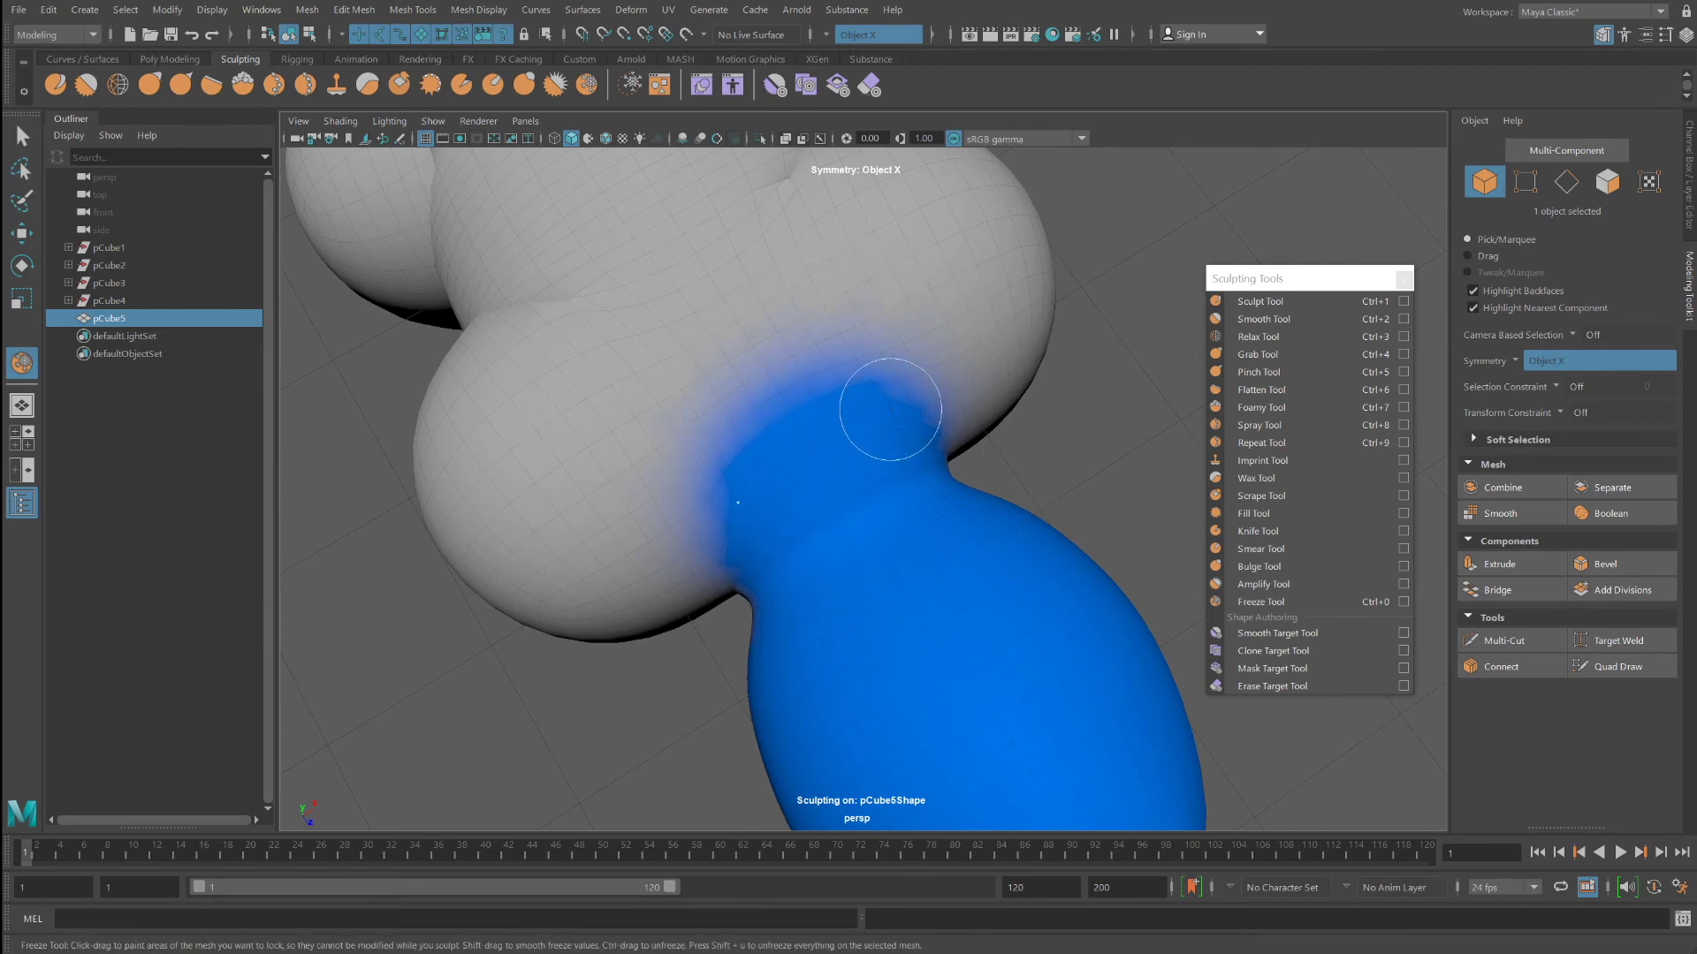
mouse_move(891, 409)
left_mouse_down("ctrl")
mouse_move(813, 424)
mouse_move(778, 397)
mouse_move(754, 452)
left_mouse_up("ctrl")
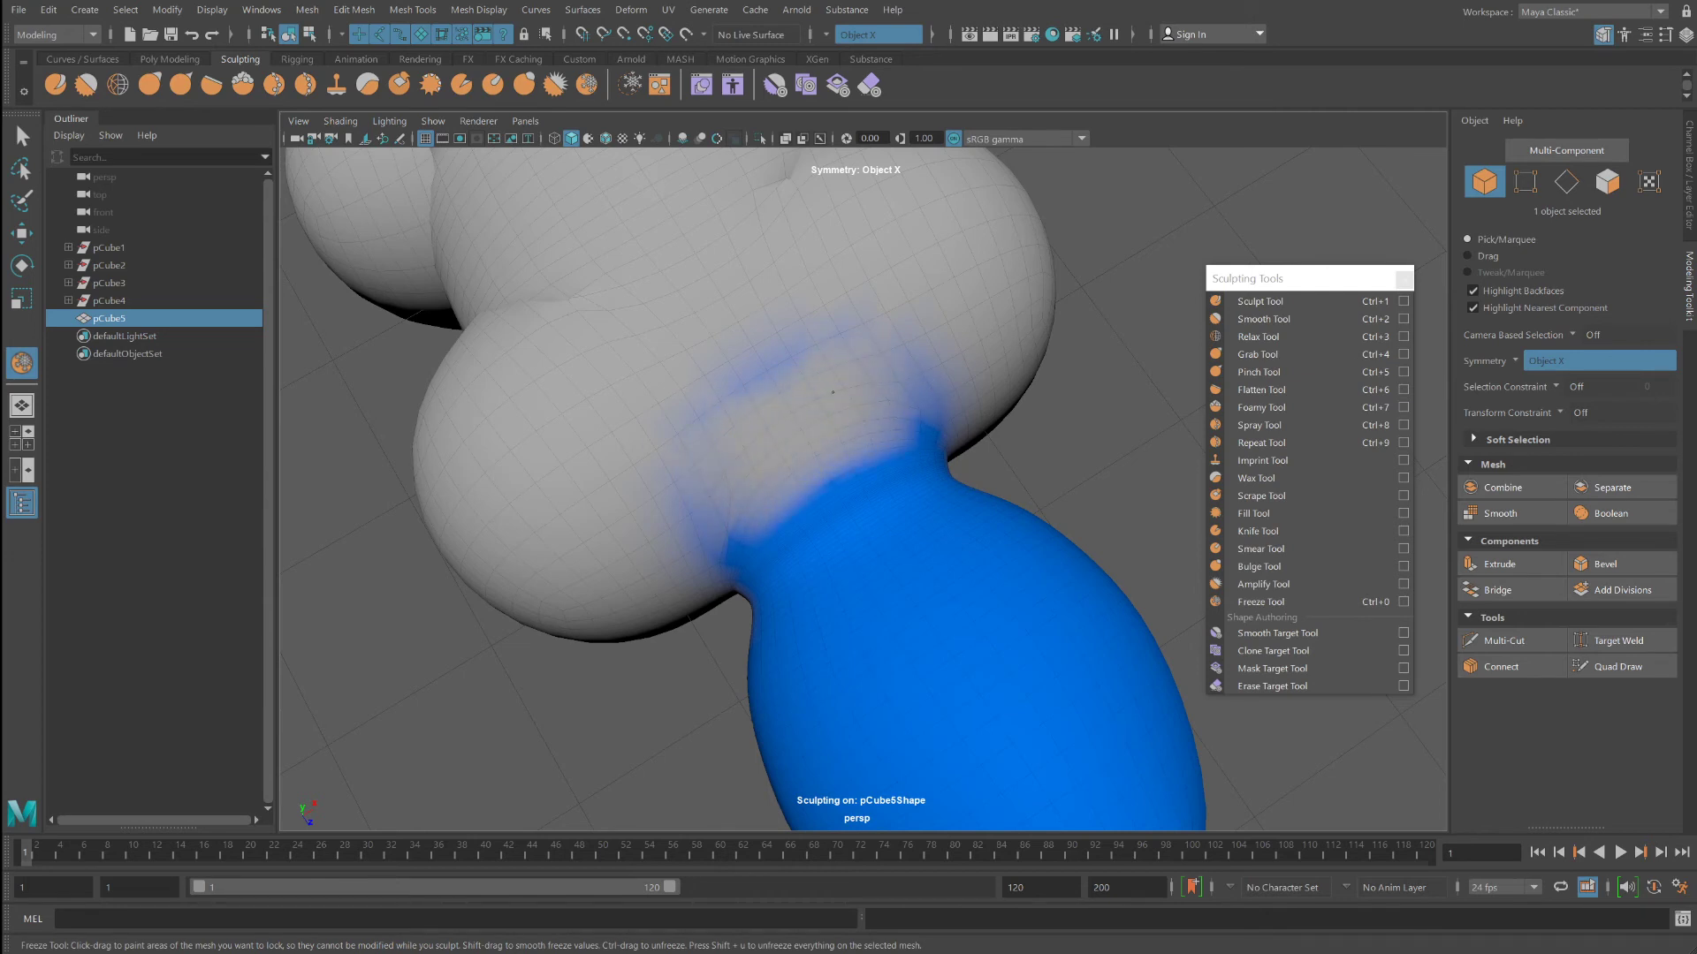
left_click_drag(832, 393, 750, 399, "ctrl")
mouse_move(690, 485)
left_mouse_down("ctrl")
mouse_move(910, 406)
mouse_move(710, 502)
mouse_move(730, 497)
left_mouse_up("ctrl")
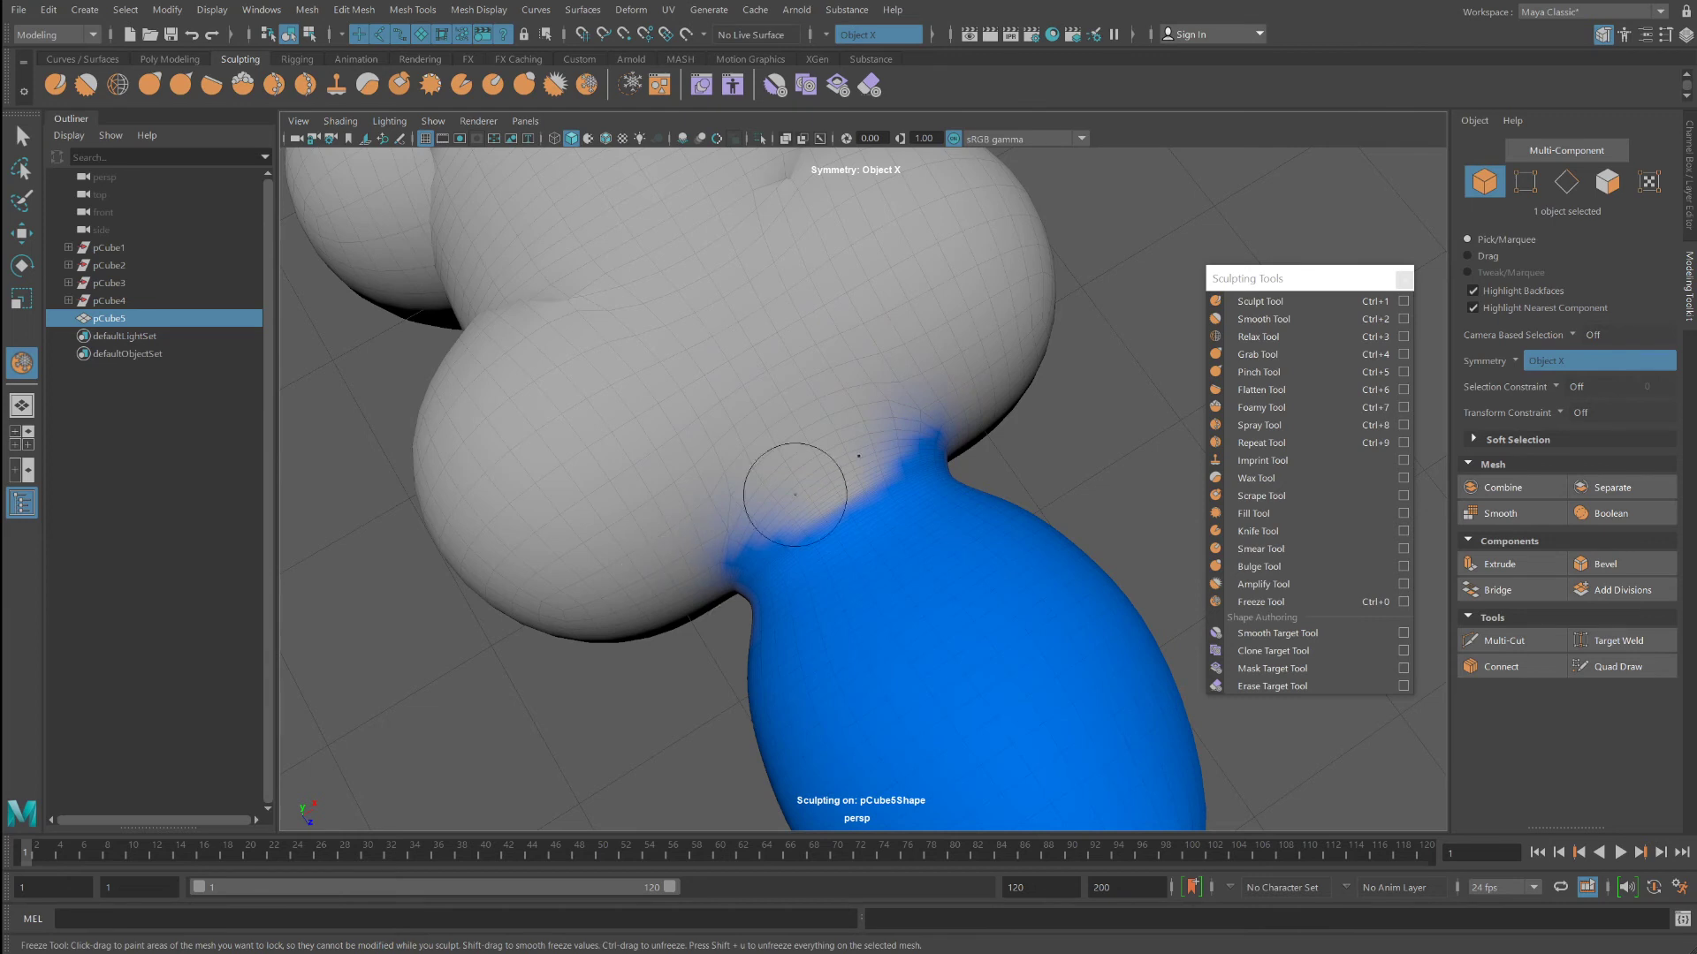
left_click_drag(921, 439, 904, 439, "ctrl")
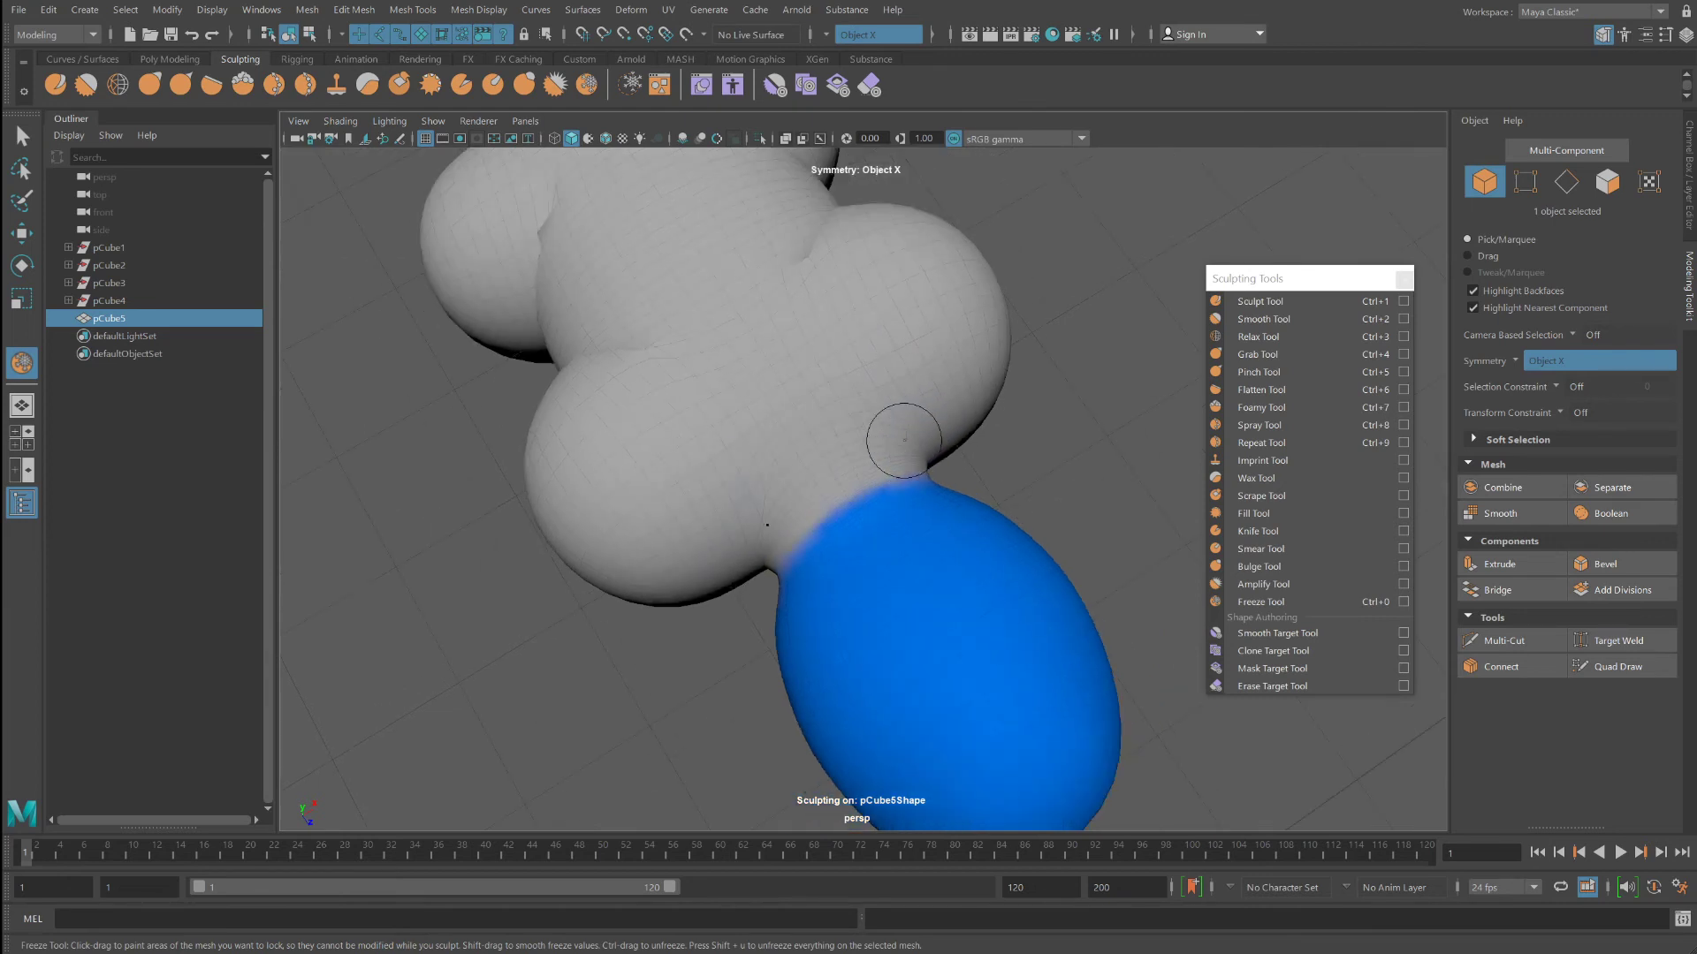
Step: Inflate the front shoulders and legs symmetrically with an enlarged Bulge brush while the head is frozen
mouse_move(900, 507)
left_mouse_down("alt")
mouse_move(724, 447)
mouse_move(773, 419)
mouse_move(818, 438)
left_mouse_up("alt")
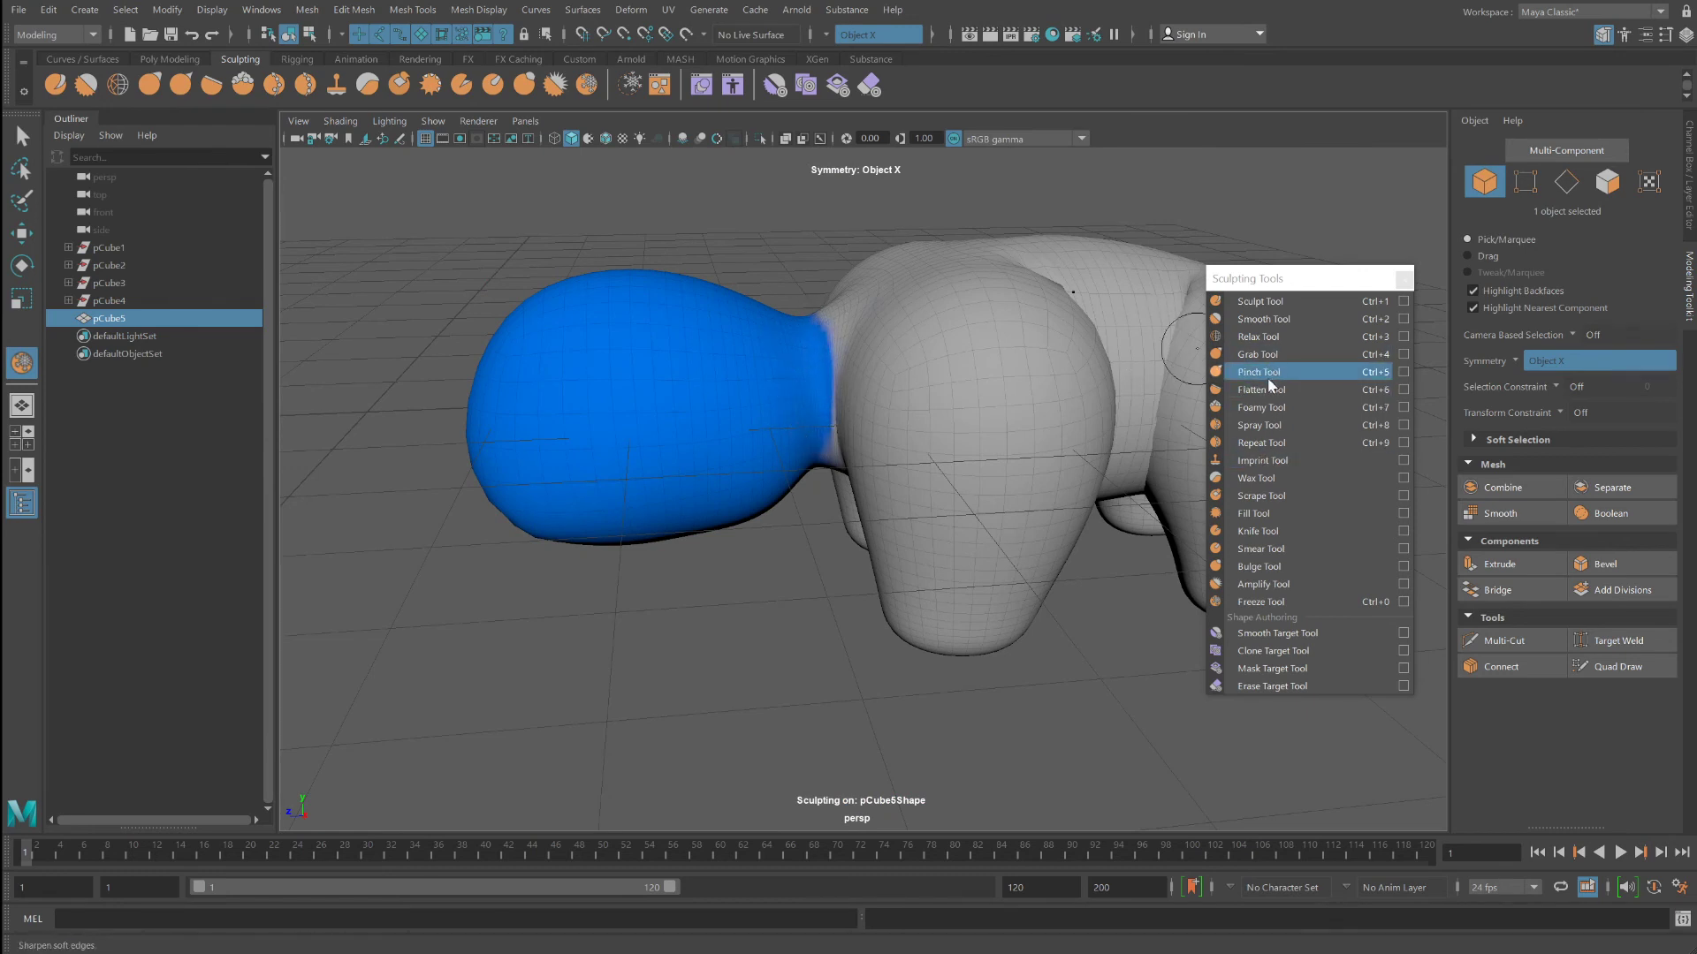
left_click(1277, 569)
scroll(872, 389, "down", 2)
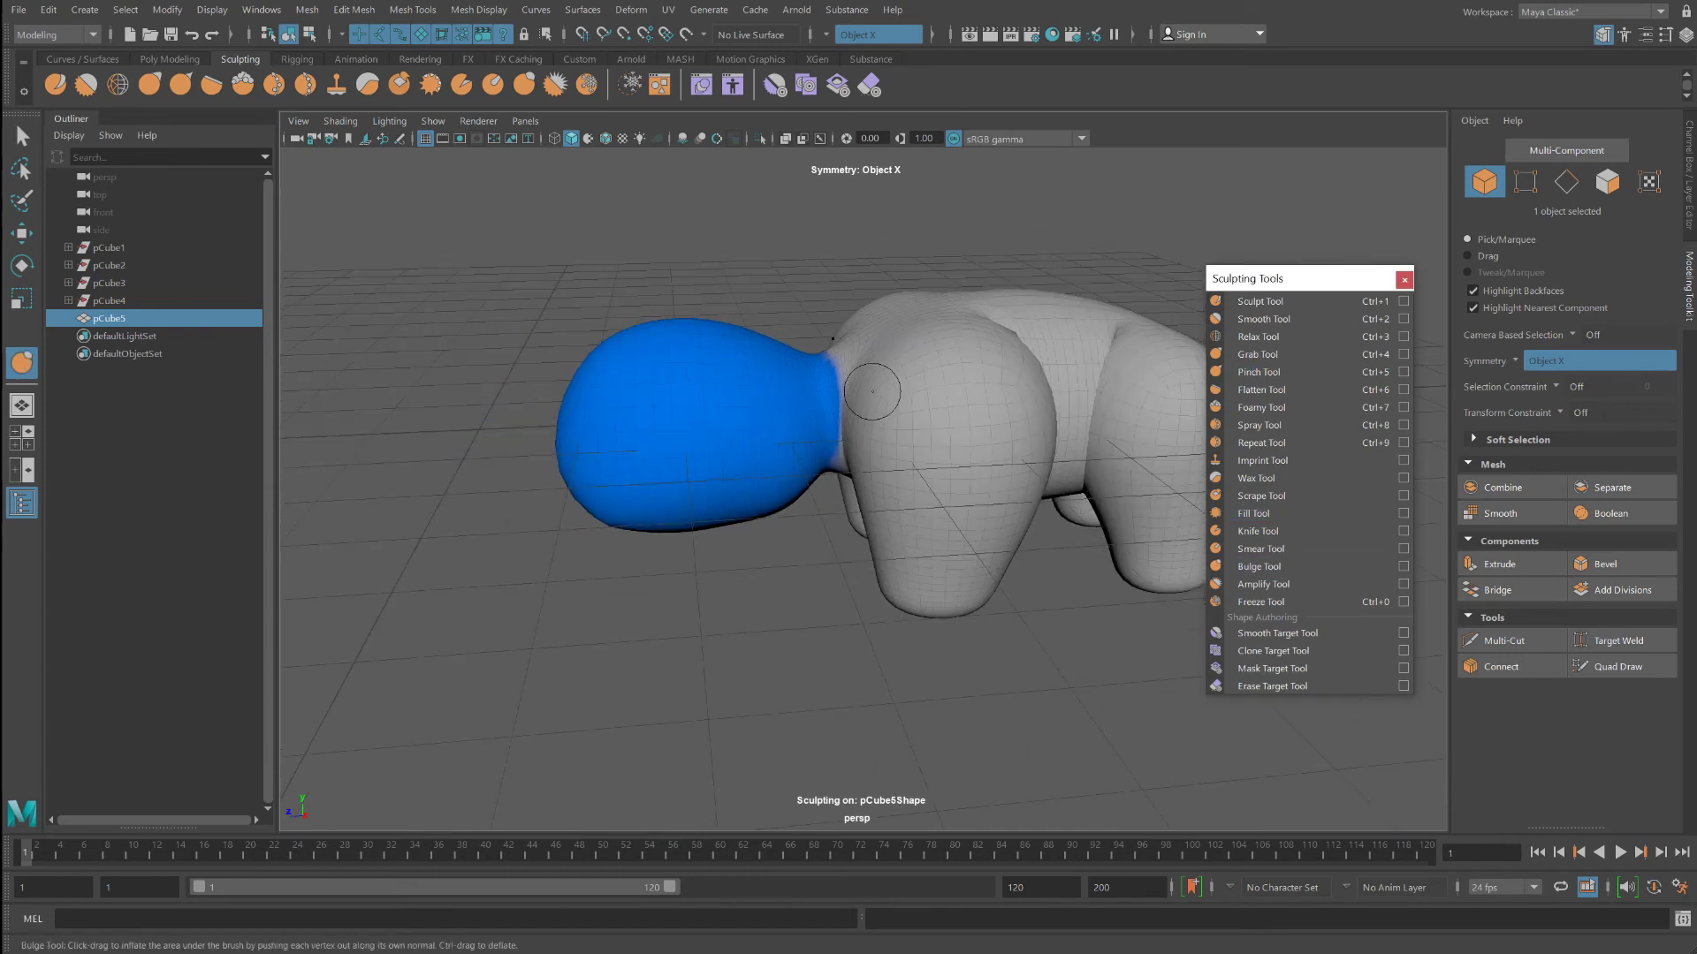
scroll(875, 396, "down", 2)
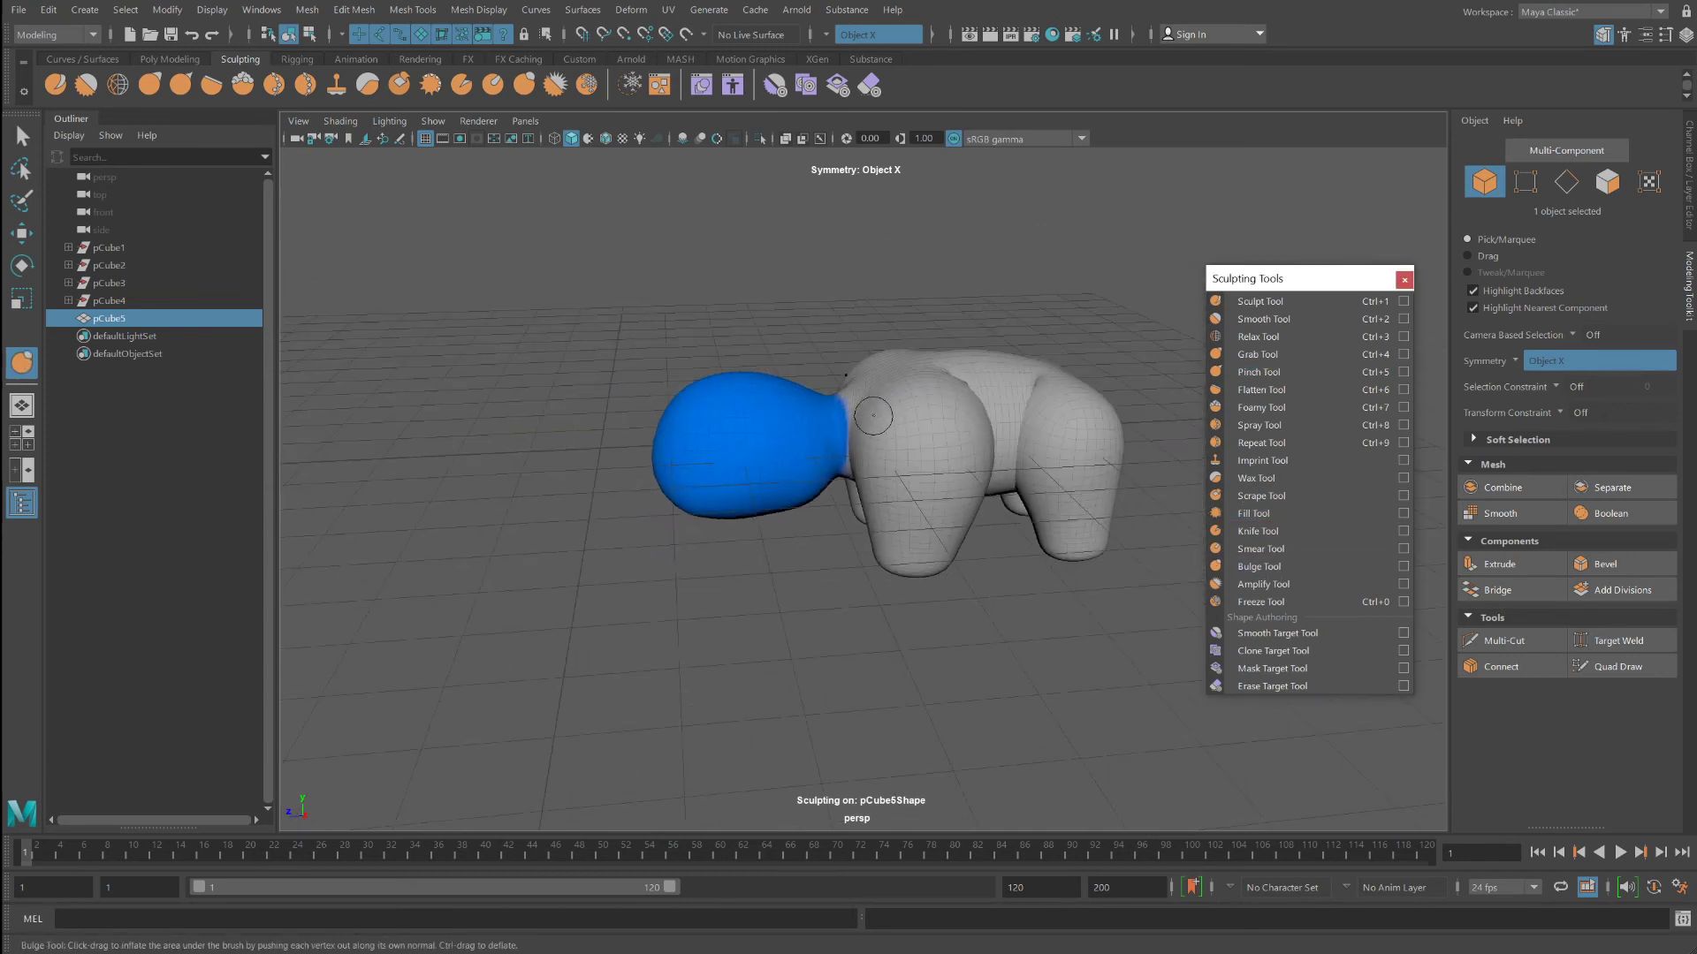
key("b")
left_click_drag(873, 415, 1001, 410)
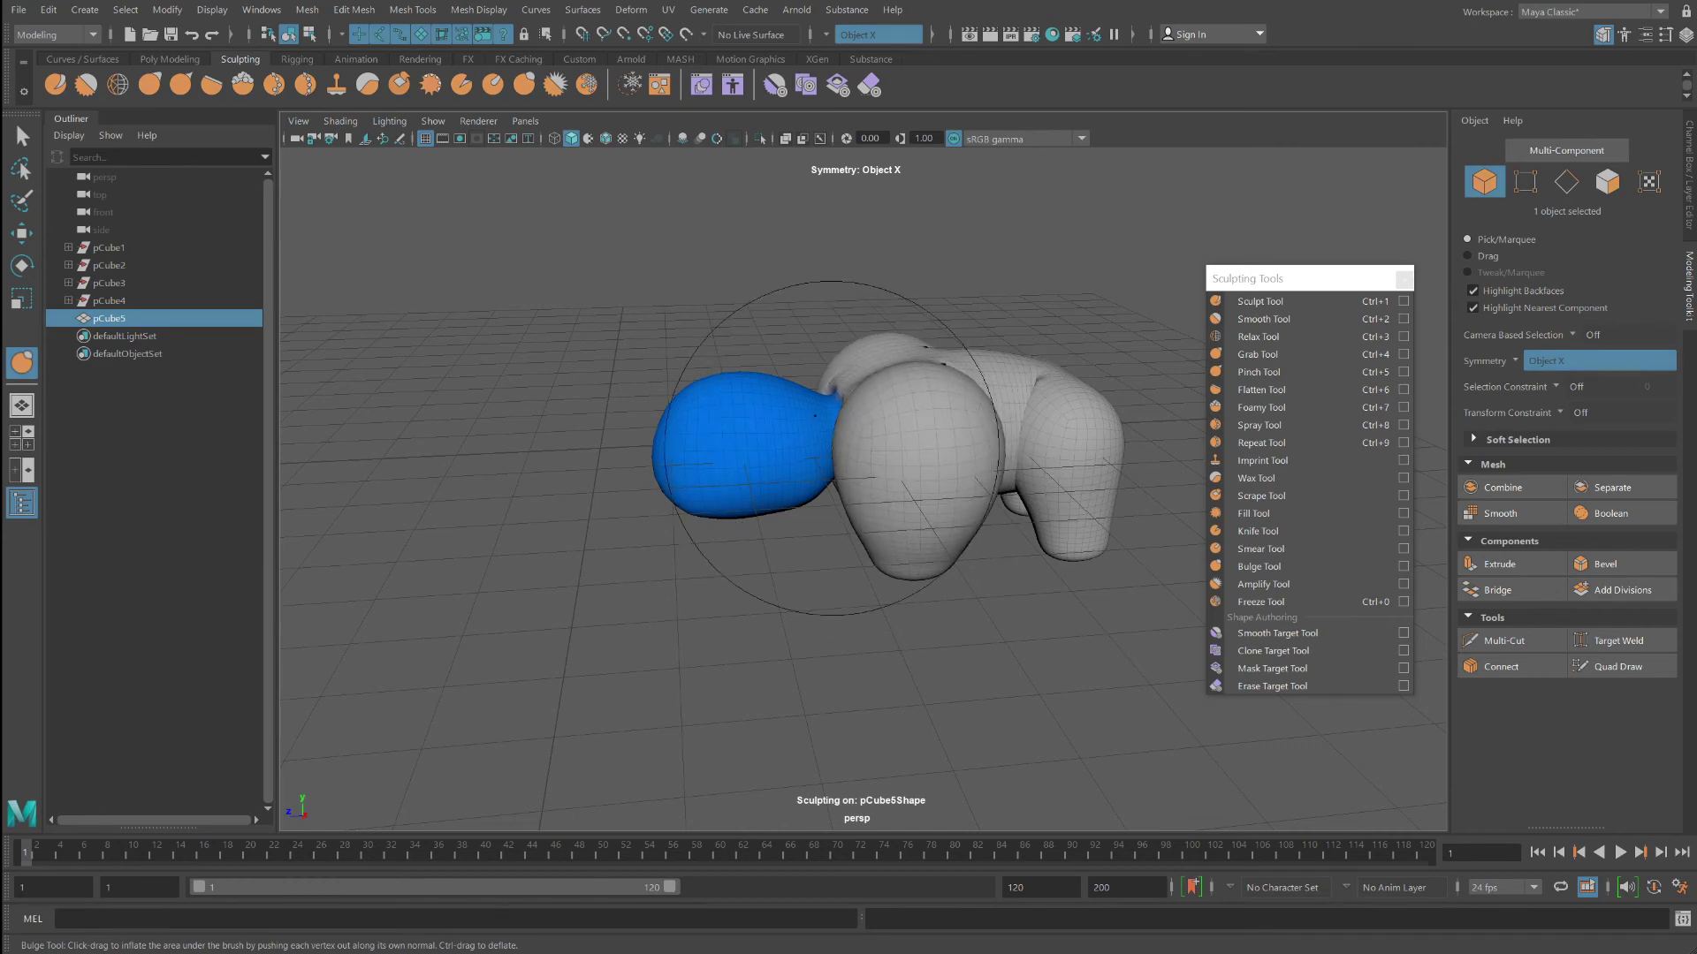
Step: Unfreeze the head and even out the creases around the neck and shoulders with the Relax tool
mouse_move(851, 549)
left_mouse_down("alt")
mouse_move(1067, 520)
mouse_move(856, 507)
mouse_move(935, 534)
mouse_move(1068, 534)
mouse_move(992, 541)
mouse_move(990, 557)
left_mouse_up("alt")
scroll(937, 513, "up", 5)
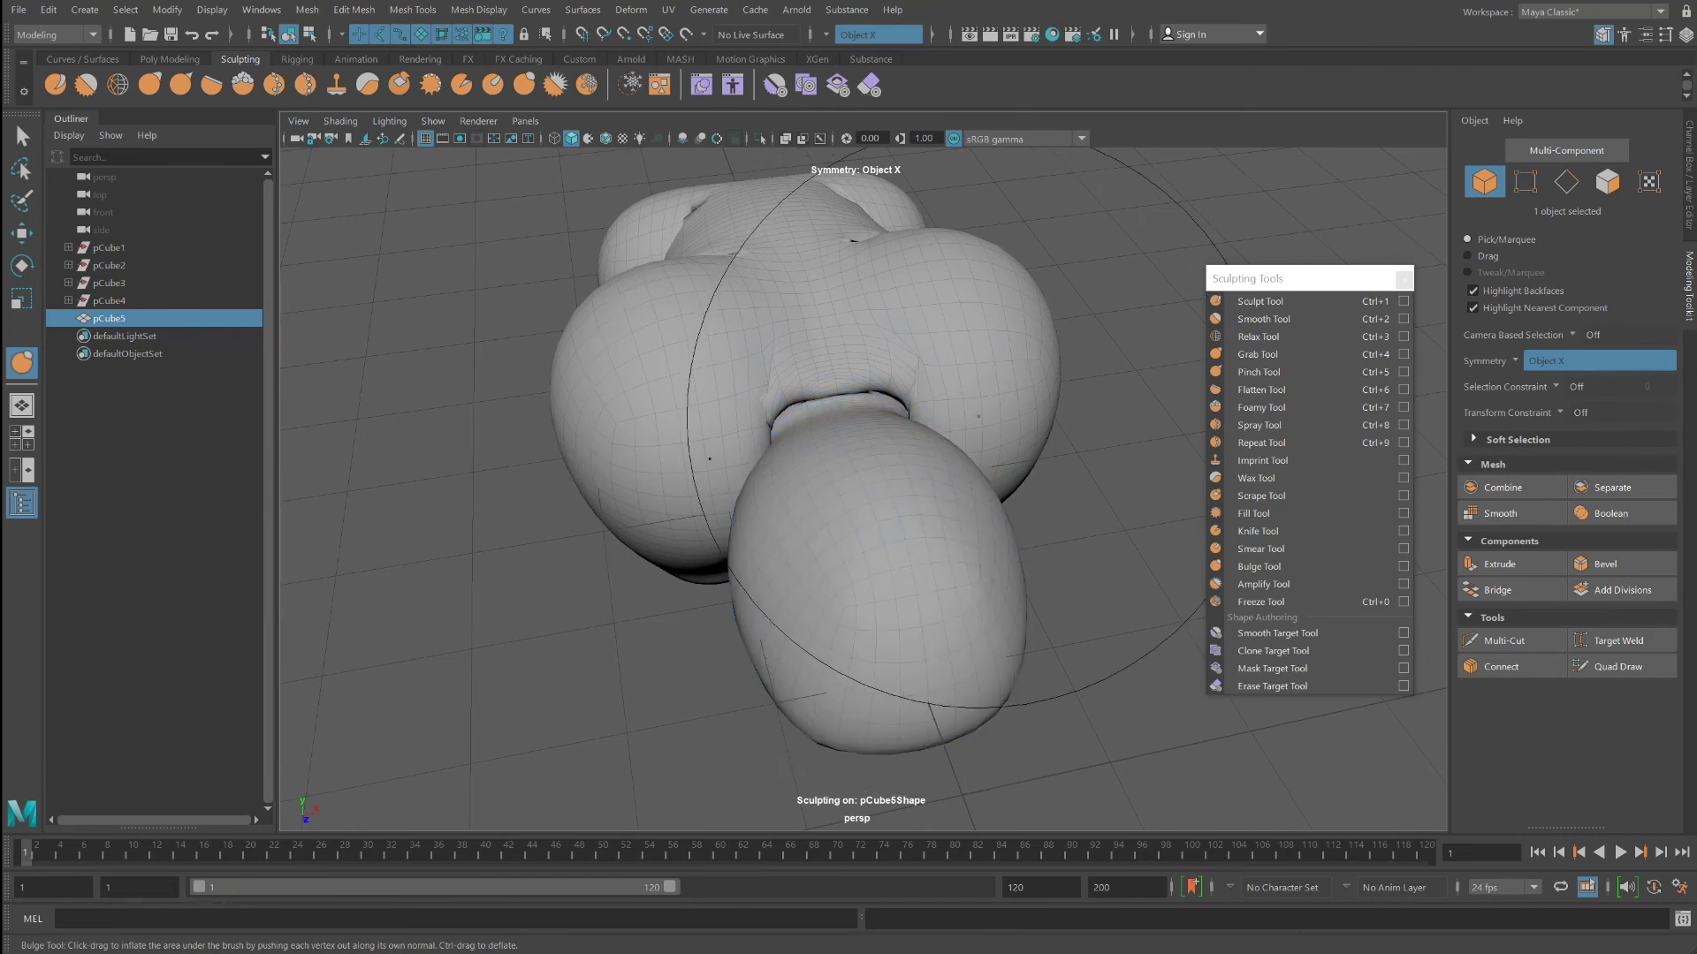
key("ctrl+3")
left_click_drag(842, 472, 1125, 530, "alt")
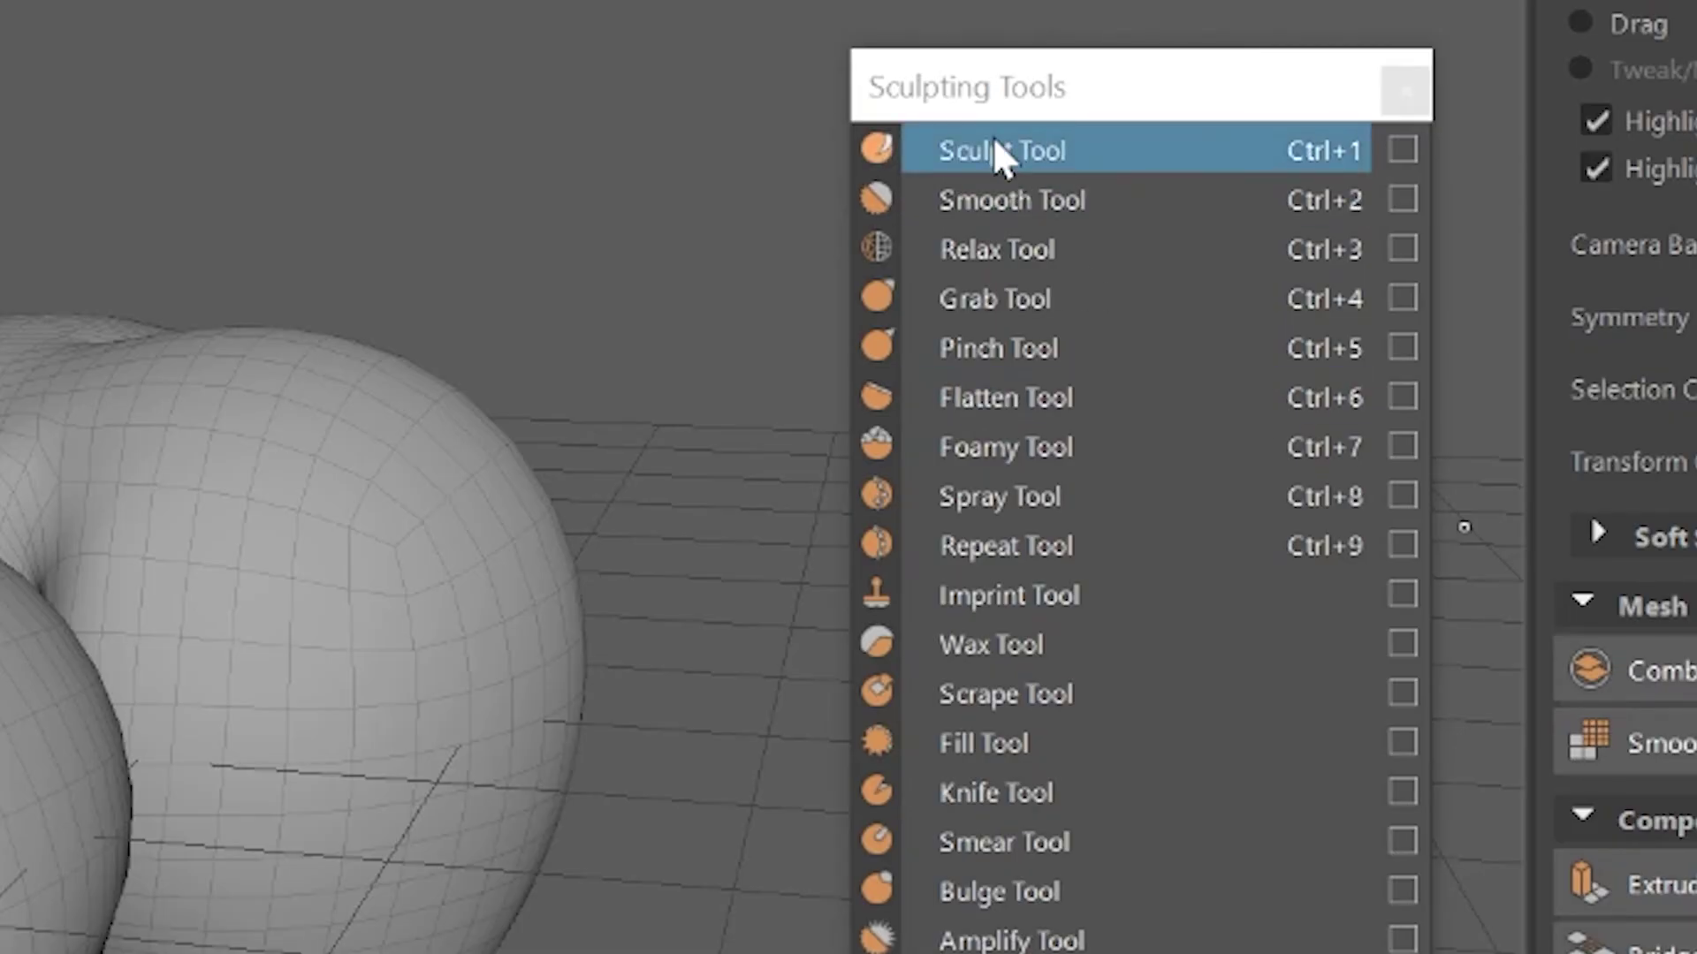
Step: Raise a symmetrical pair of ears on top of the head using the Sculpt tool with a smaller brush
left_click(995, 149)
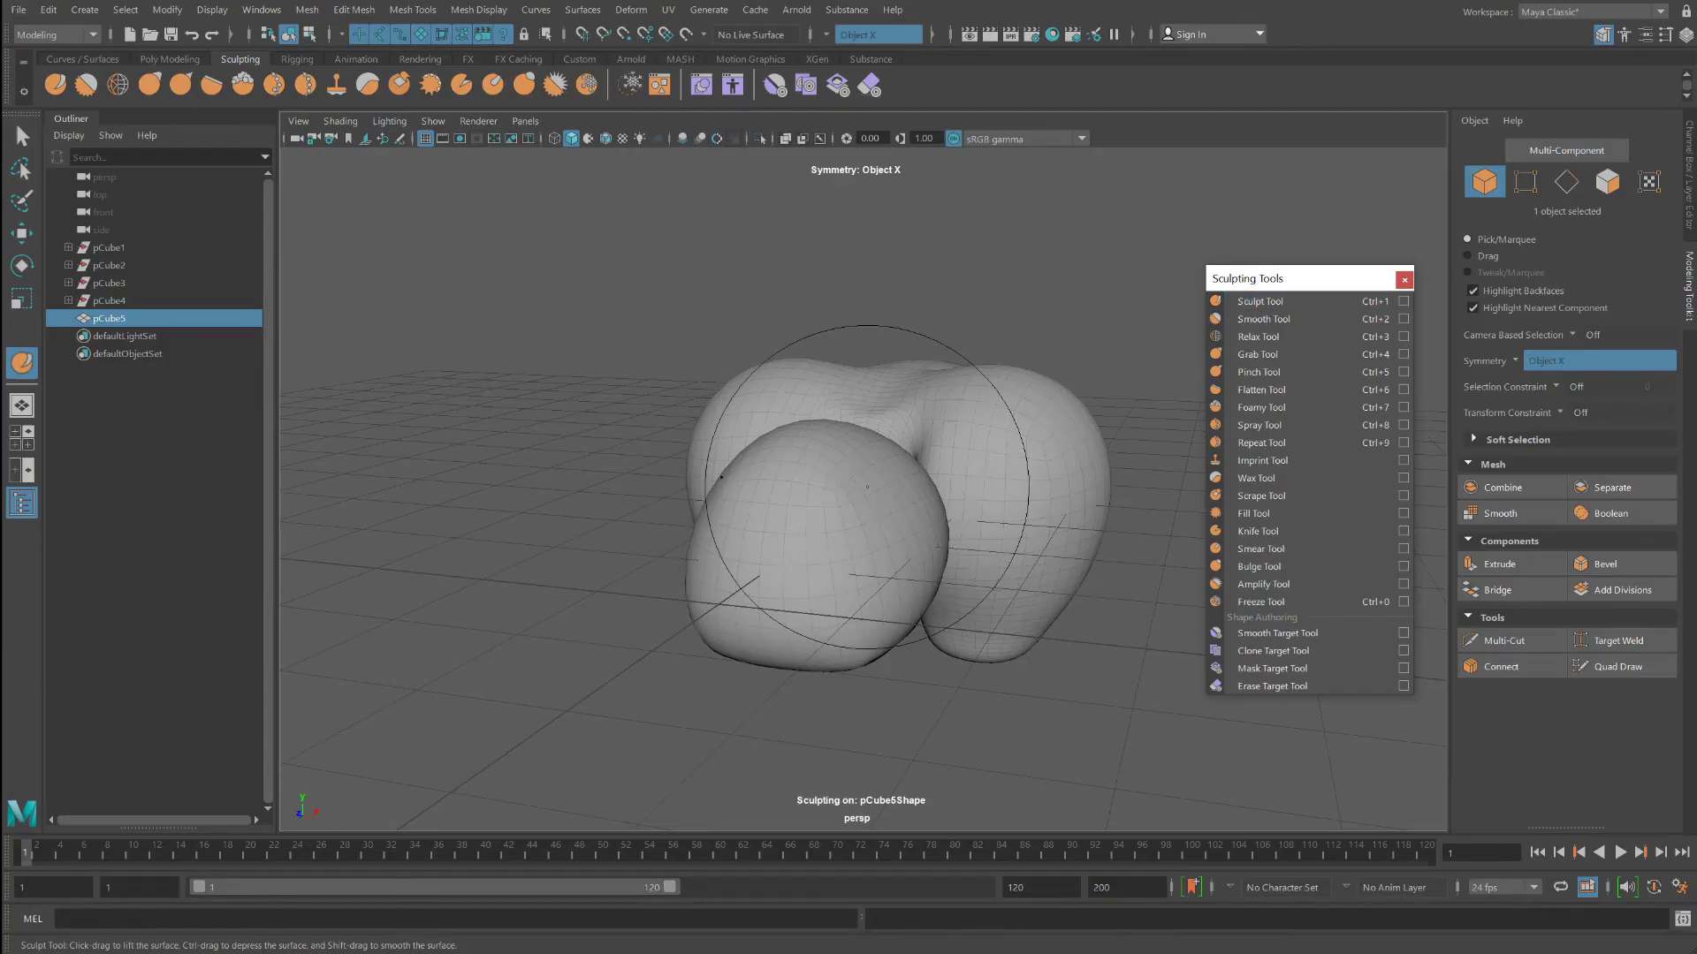
mouse_move(860, 483)
left_mouse_down("alt")
mouse_move(800, 539)
mouse_move(848, 592)
mouse_move(748, 519)
mouse_move(890, 511)
mouse_move(734, 513)
left_mouse_up("alt")
mouse_move(530, 362)
left_mouse_down("alt")
mouse_move(733, 510)
mouse_move(731, 472)
mouse_move(681, 452)
mouse_move(760, 491)
mouse_move(735, 495)
left_mouse_up("alt")
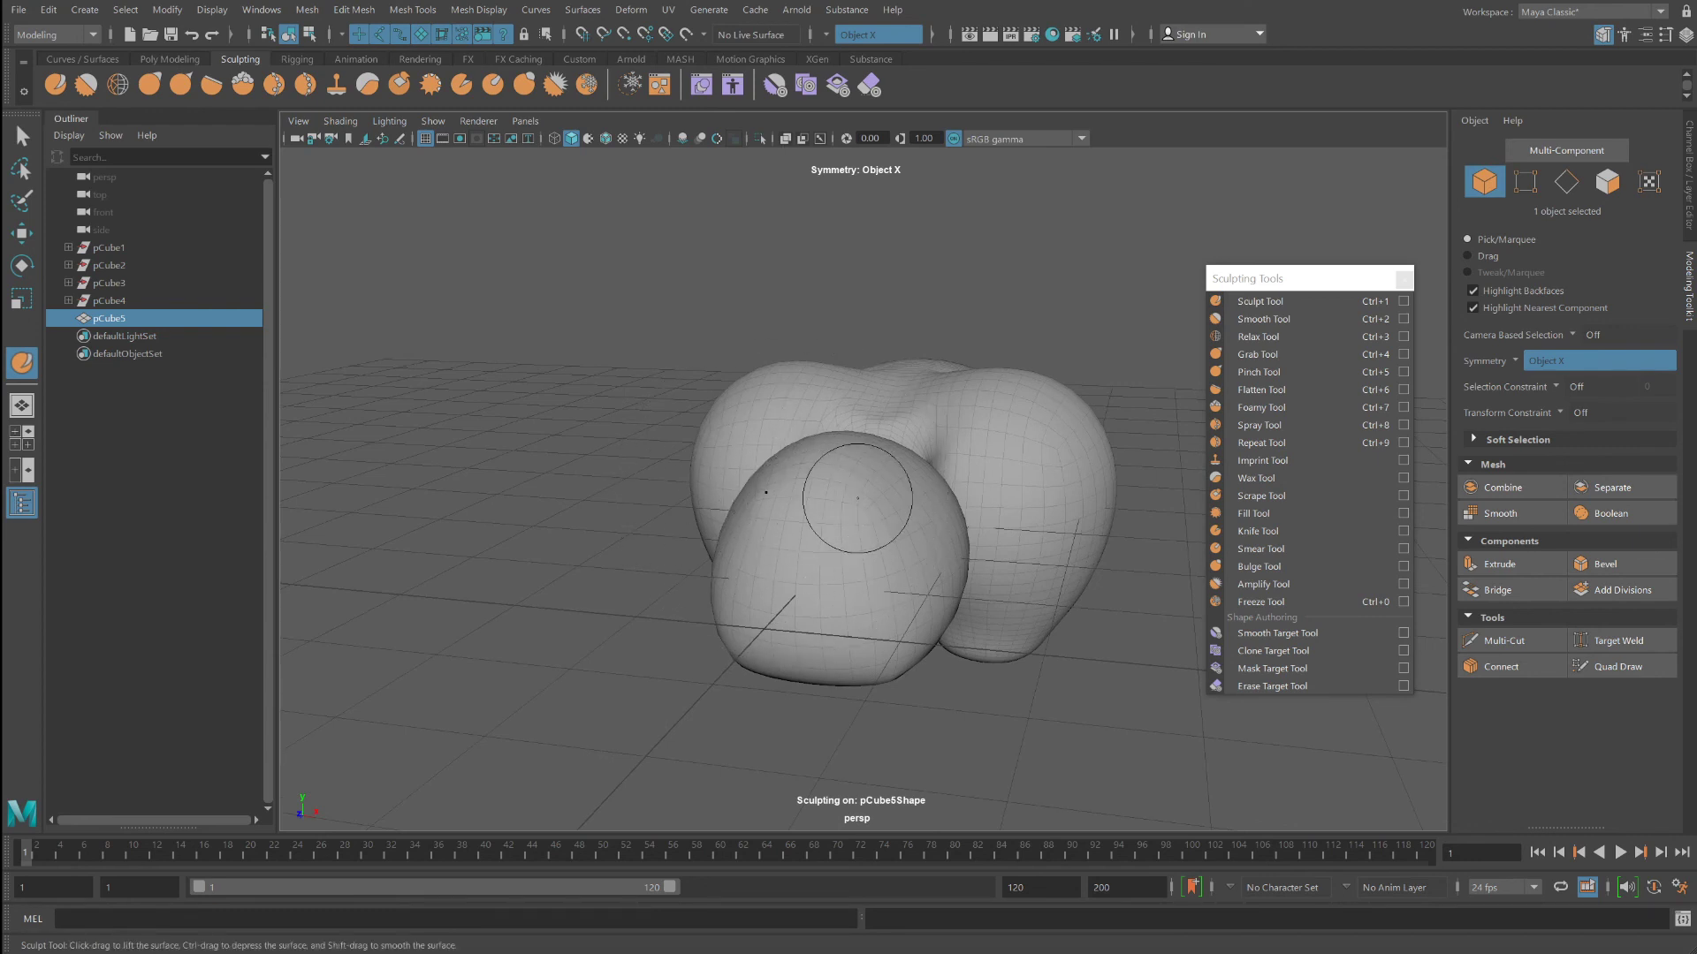
left_click_drag(901, 484, 906, 461)
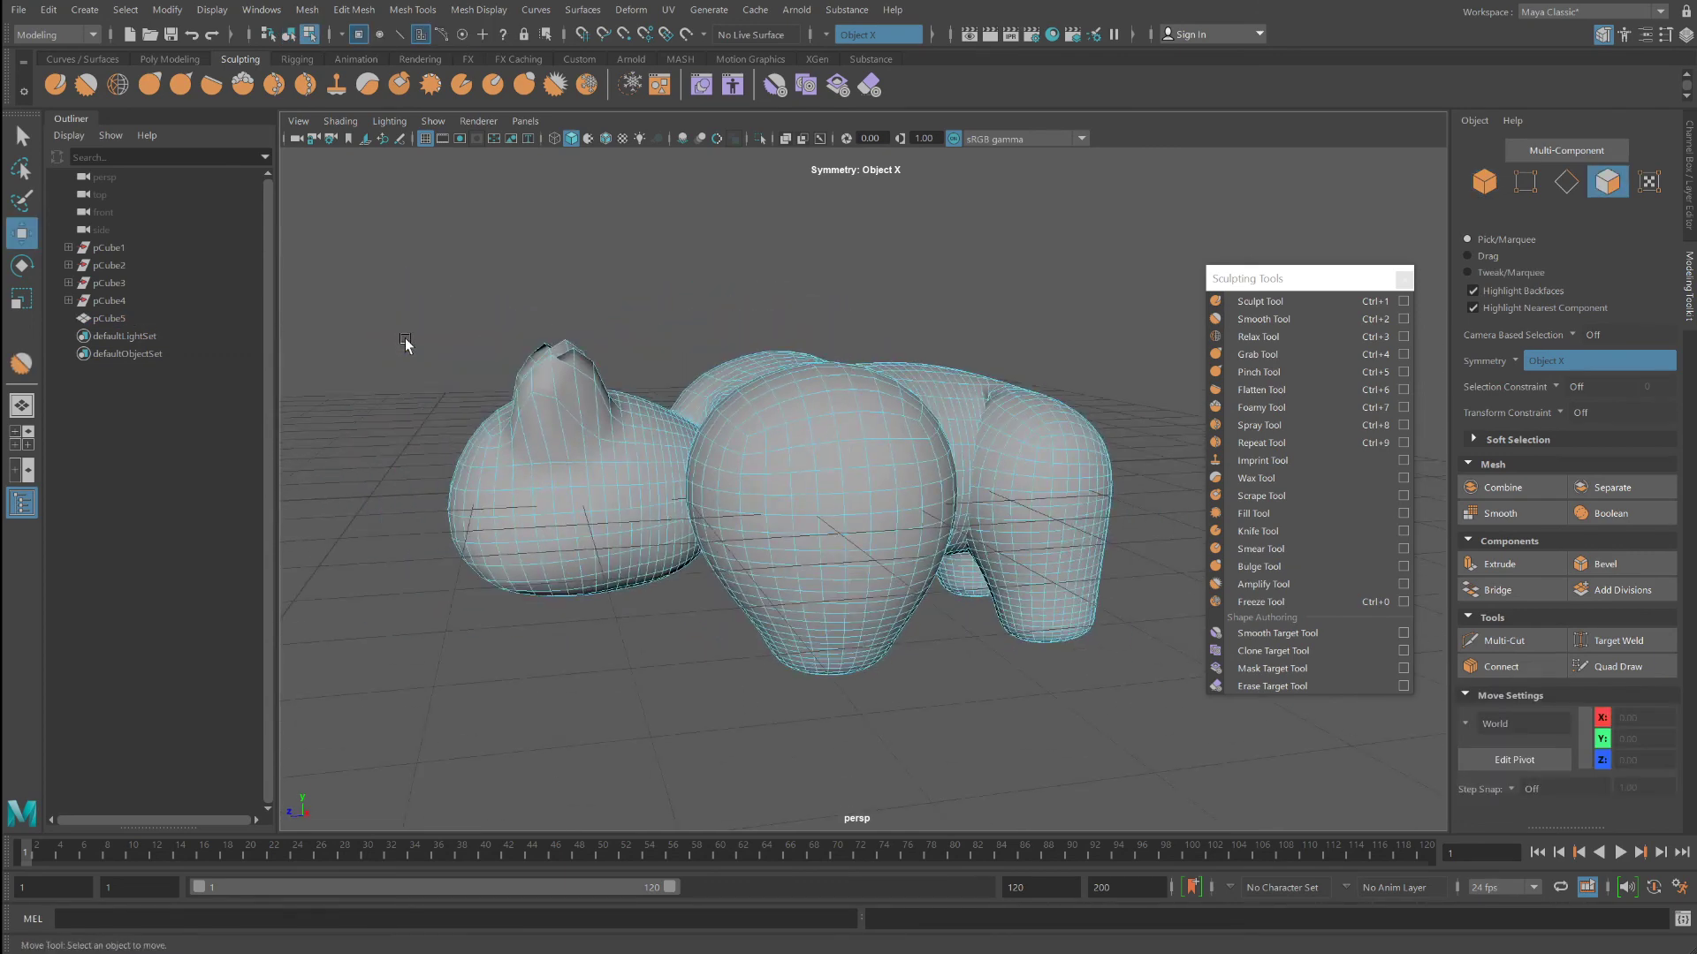
Step: Select the faces of the head and ears and subdivide them with the Smooth command at 1 division
left_click_drag(397, 315, 638, 629)
left_click(305, 11)
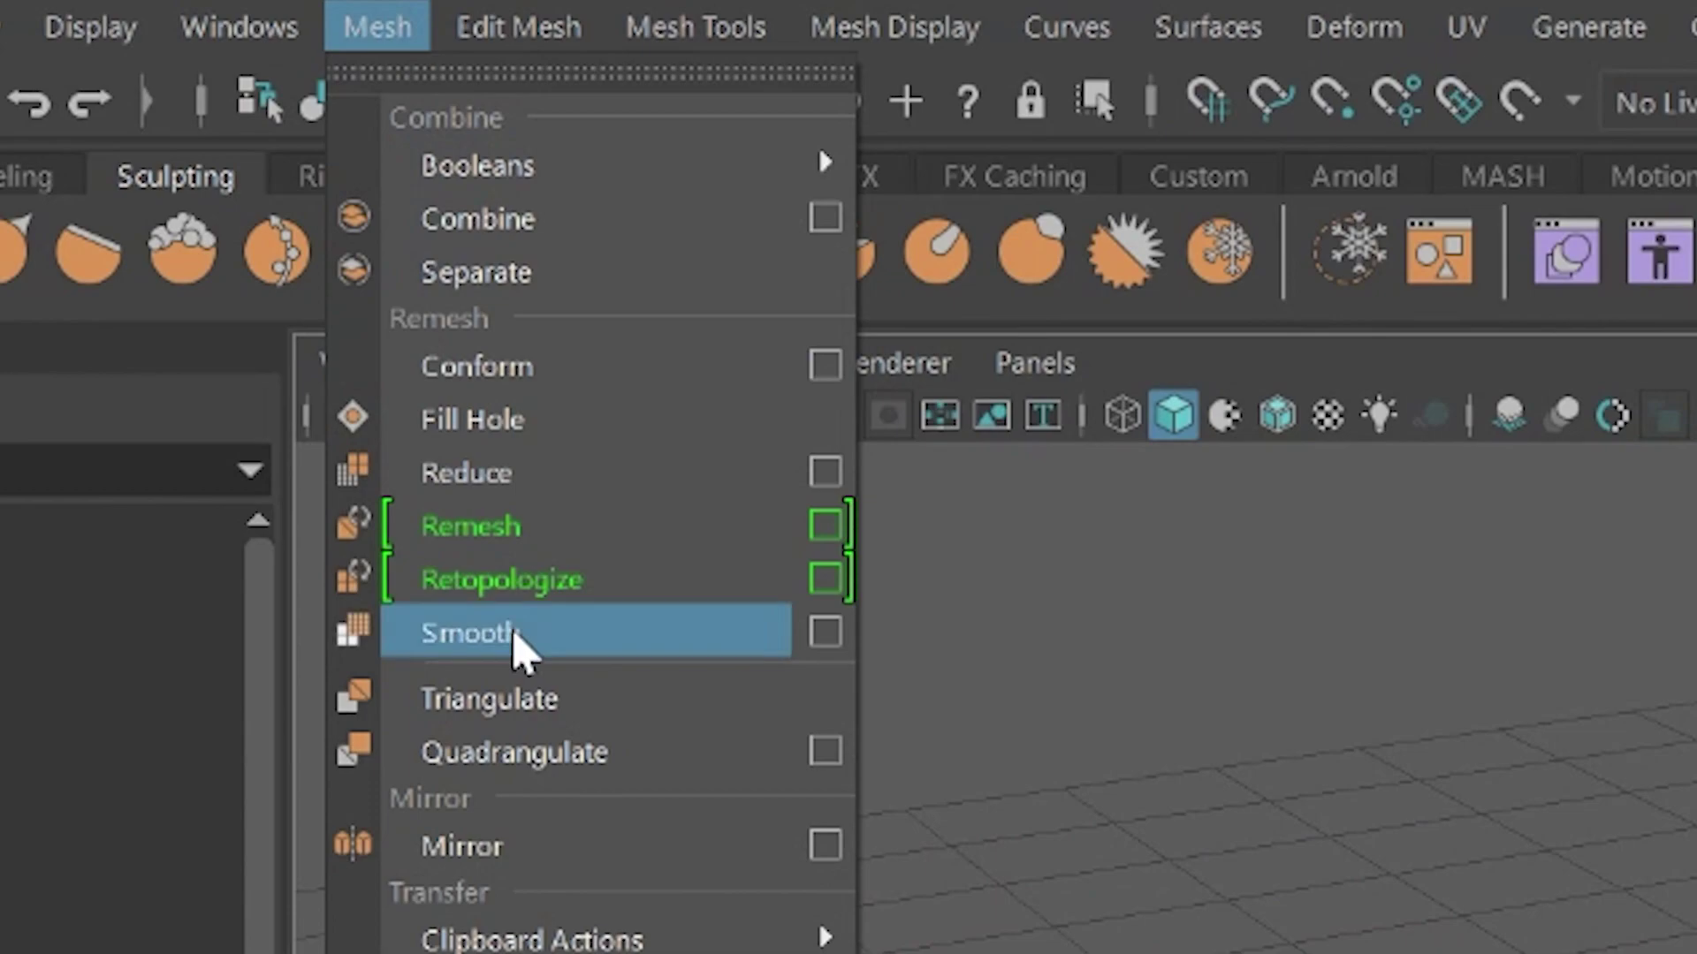
left_click(513, 633)
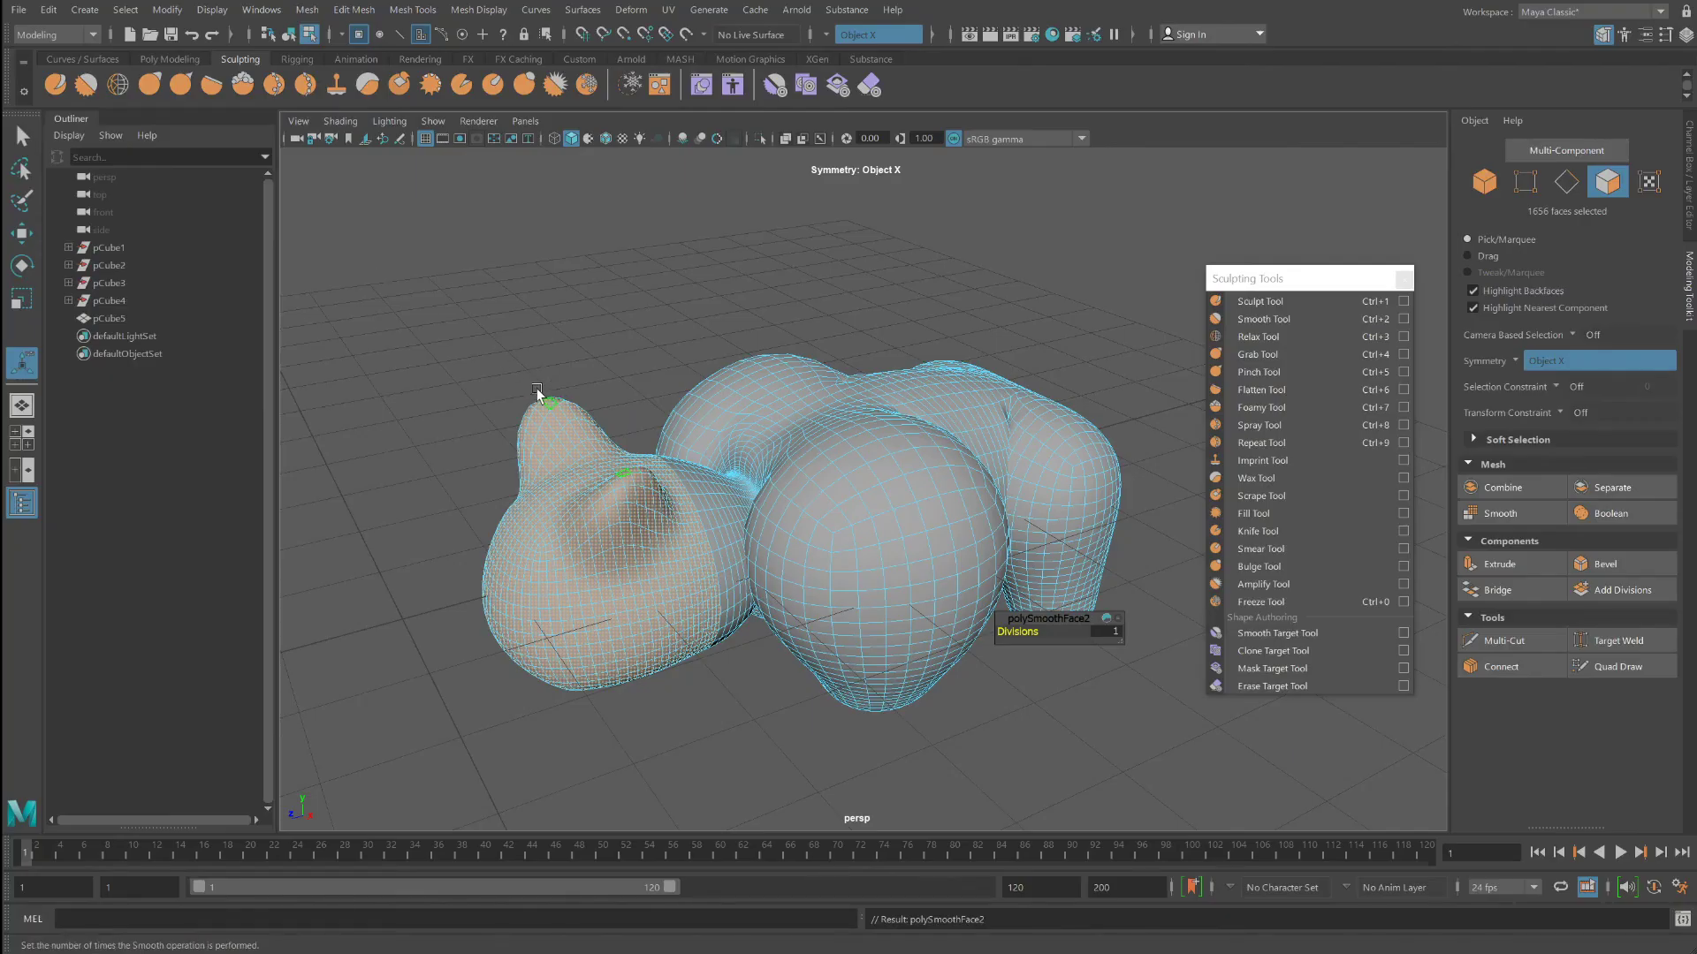
left_click(537, 388)
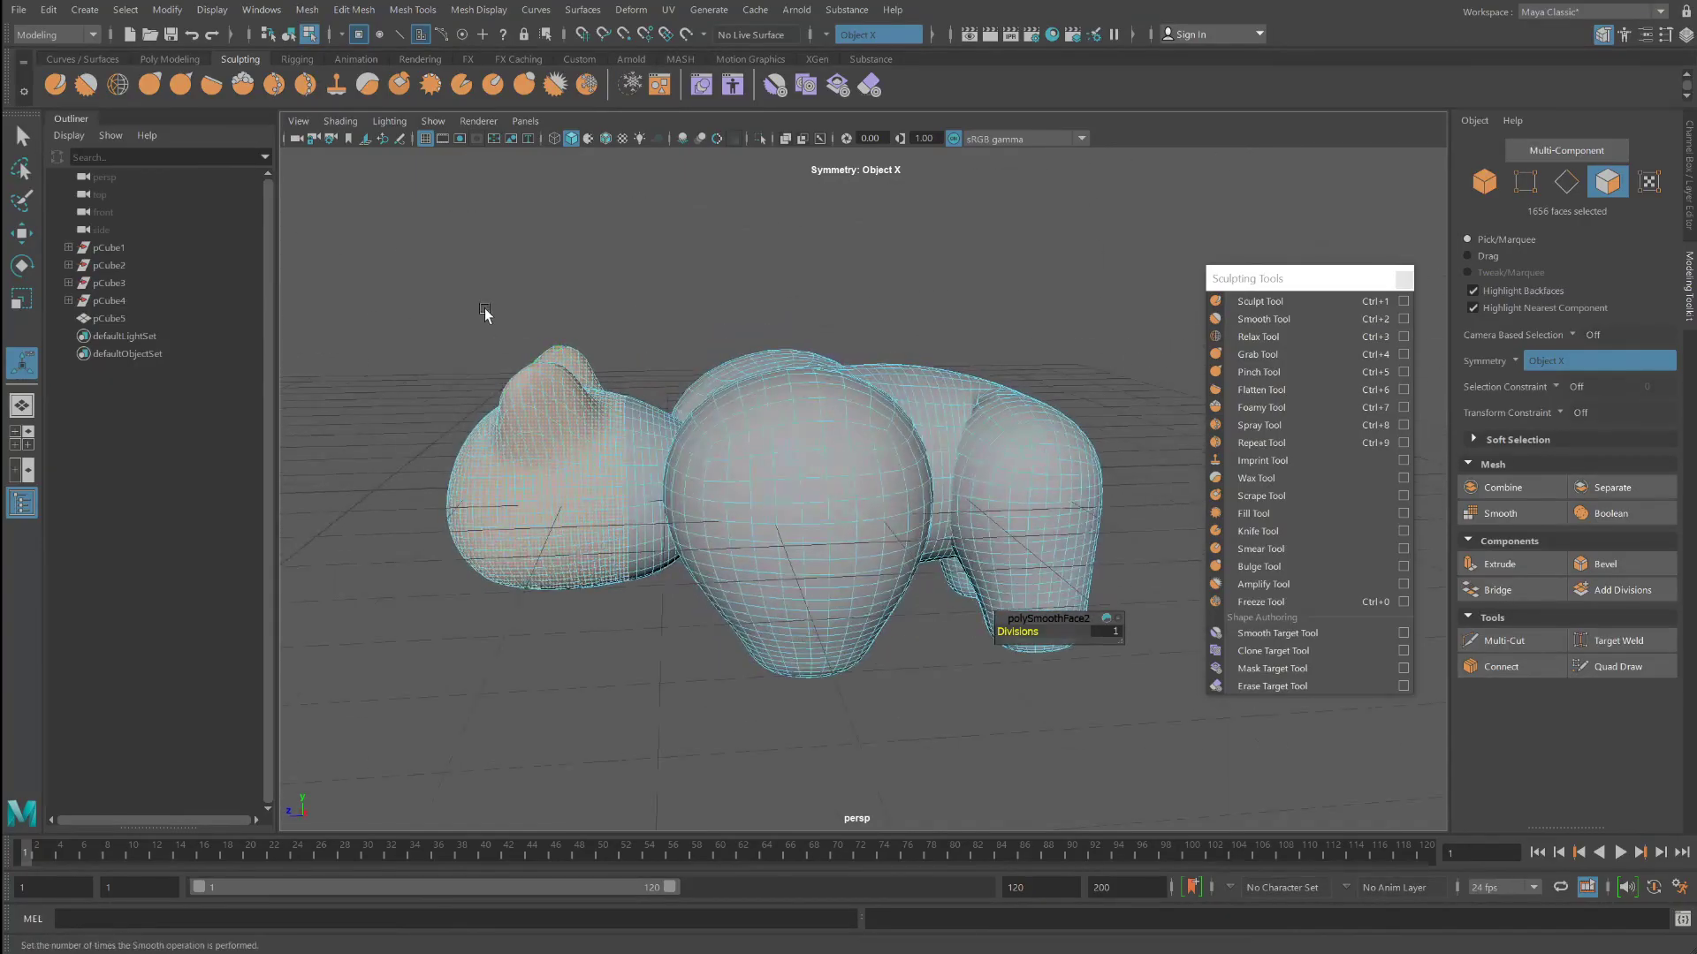